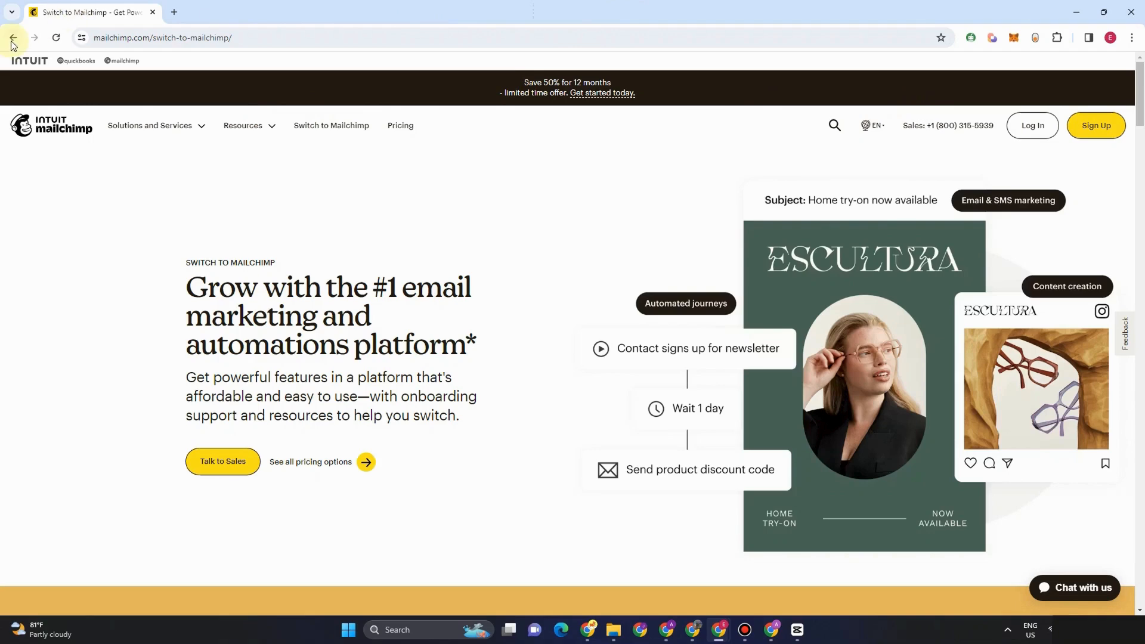
Return to the Google results for mailchimp and open the official Mailchimp: Marketing, Automation & Email Platform result.
left_click(12, 41)
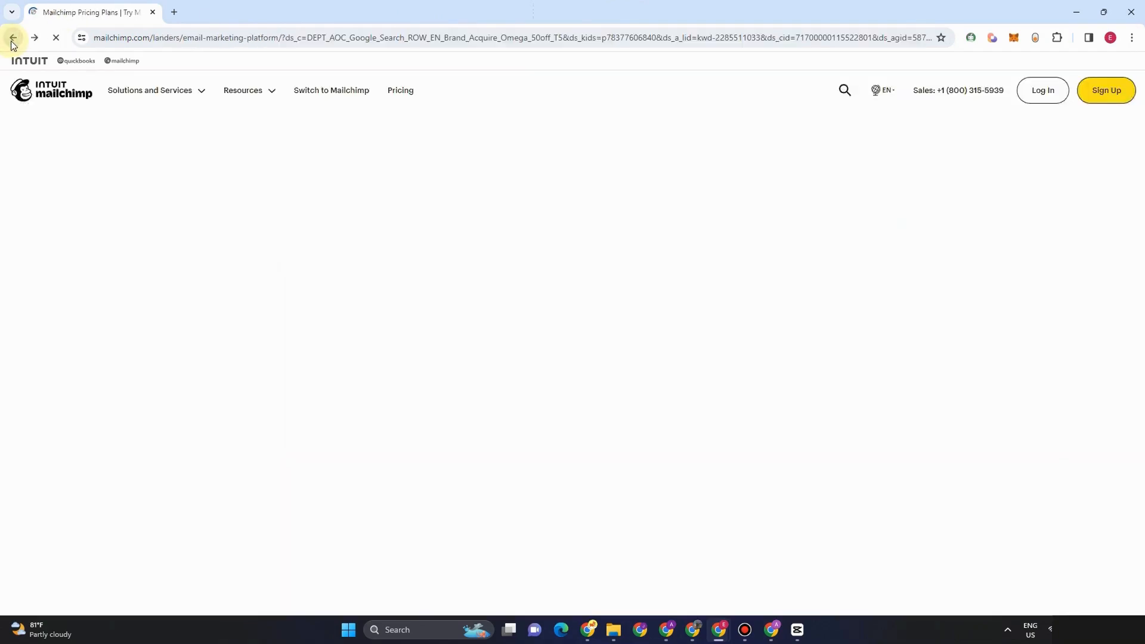
left_click(12, 41)
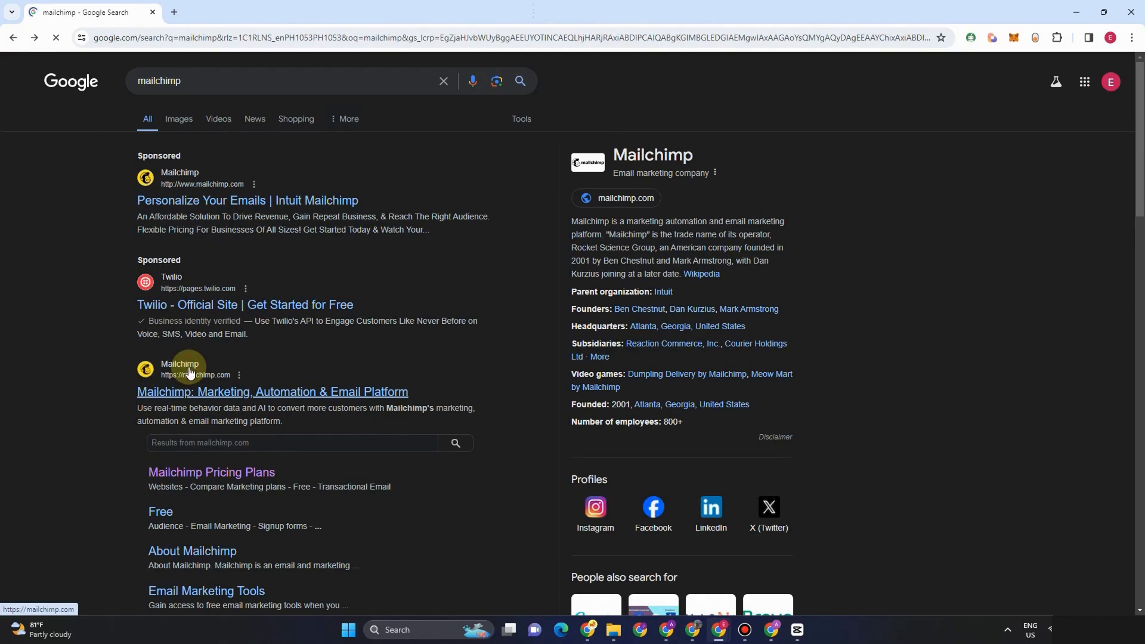
scroll(435, 428, "down", 1)
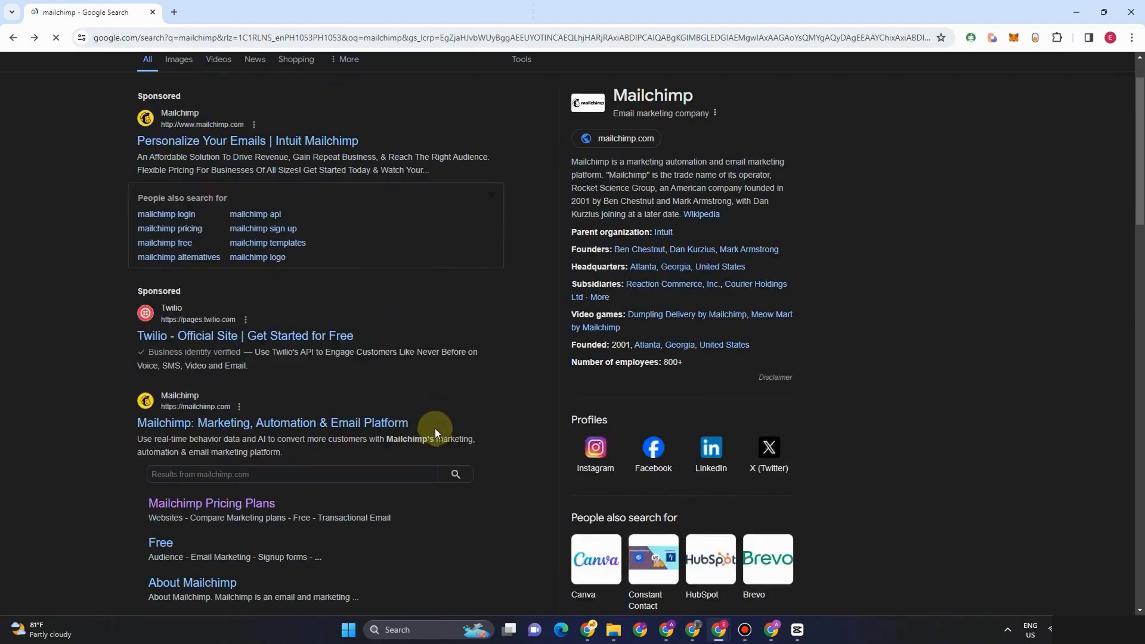
left_click(435, 428)
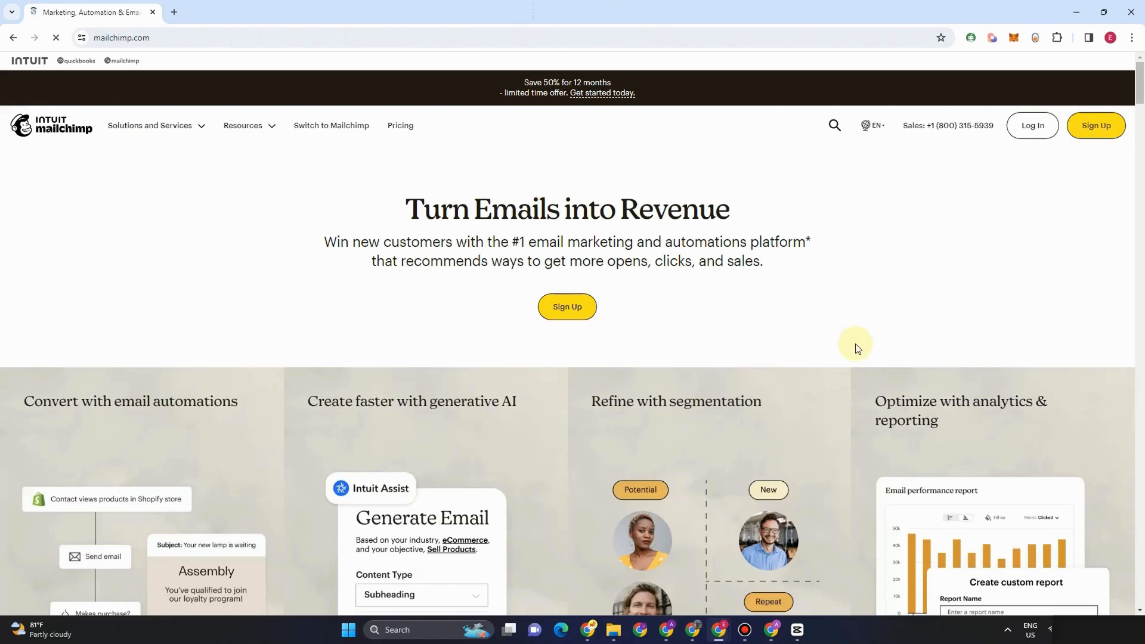
Look through the Mailchimp homepage's feature cards, best-in-class figures and onboarding section.
scroll(855, 349, "down", 10)
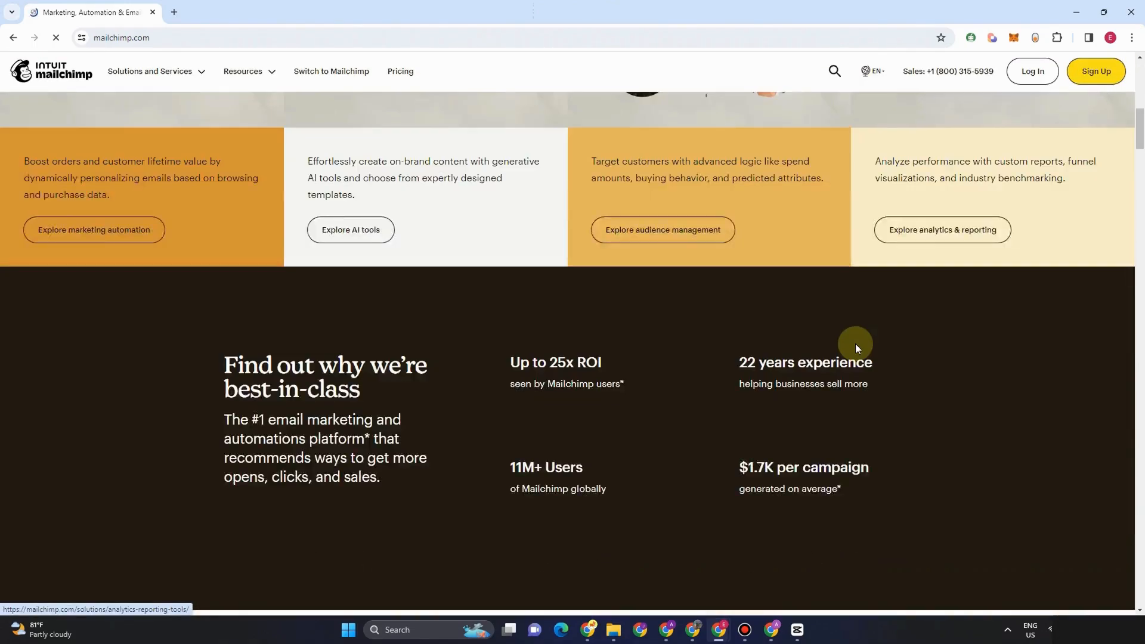
scroll(856, 343, "down", 7)
scroll(853, 350, "up", 8)
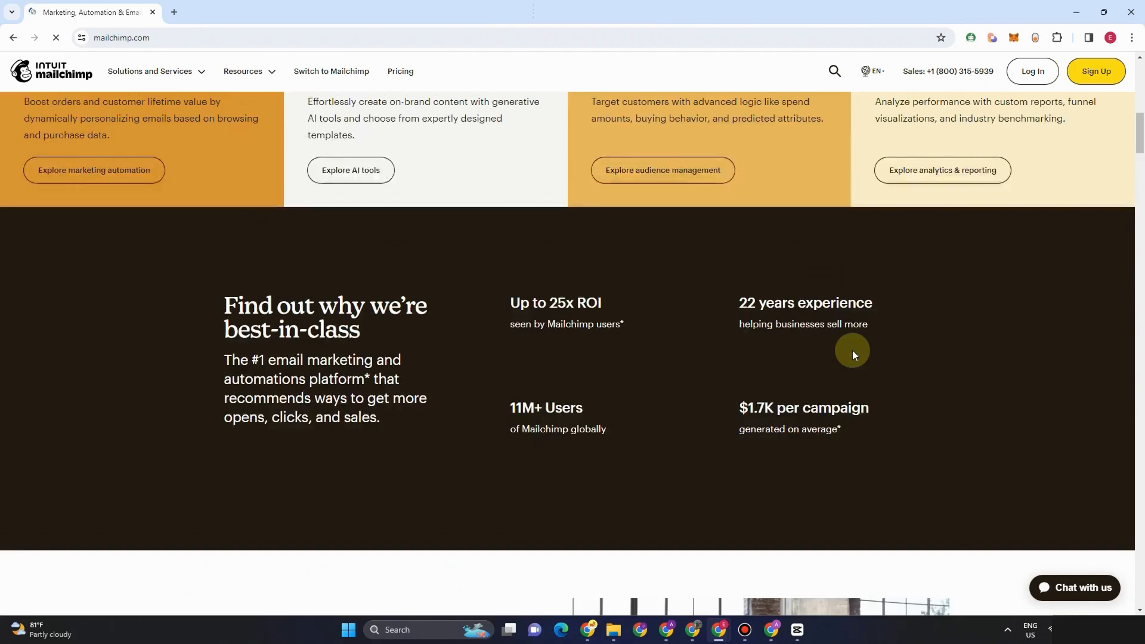
scroll(853, 349, "up", 3)
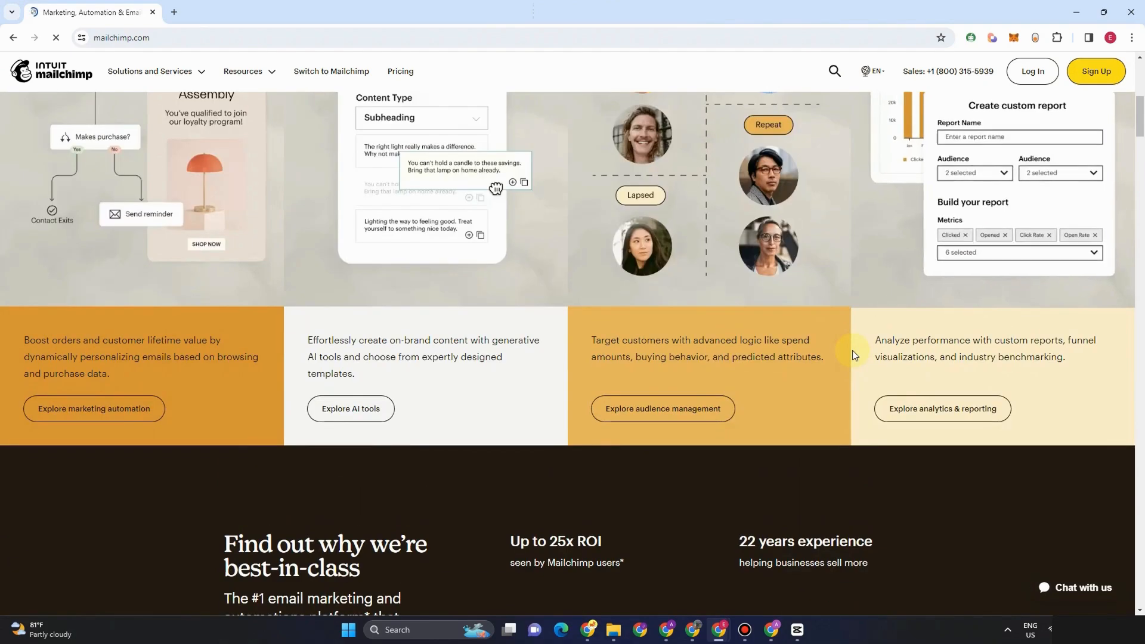
scroll(853, 349, "up", 7)
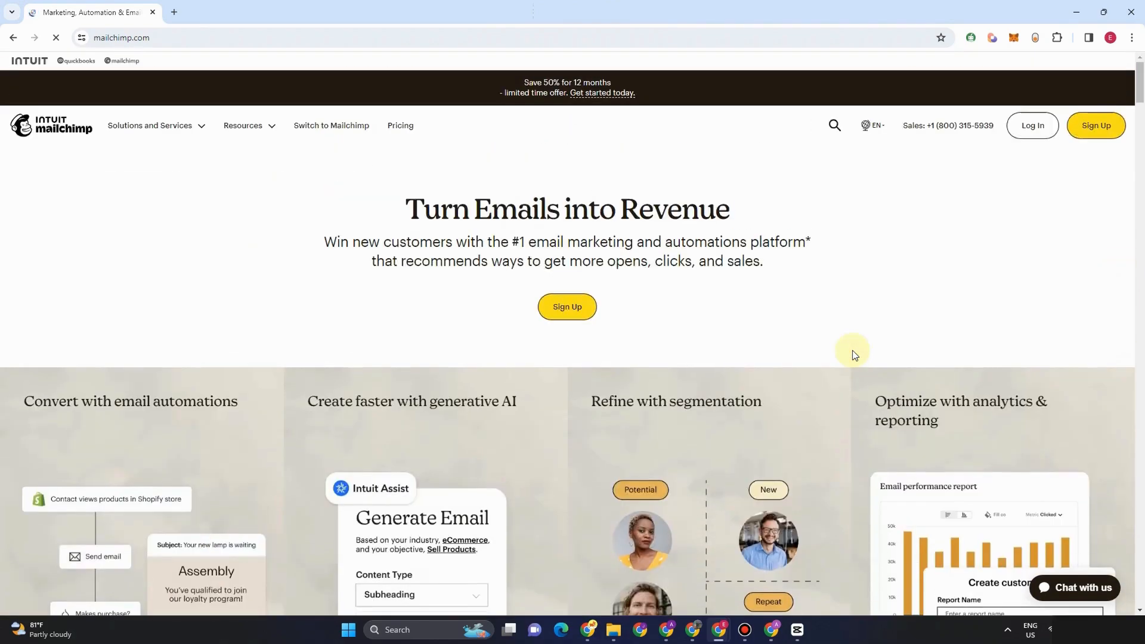
scroll(853, 354, "down", 4)
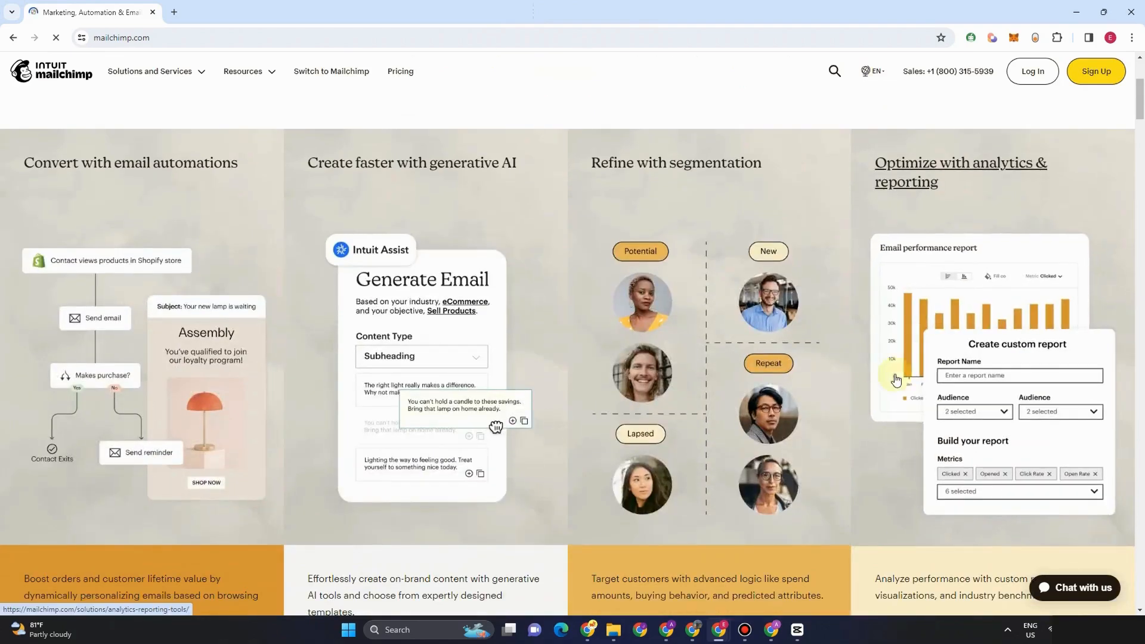
scroll(1027, 390, "up", 4)
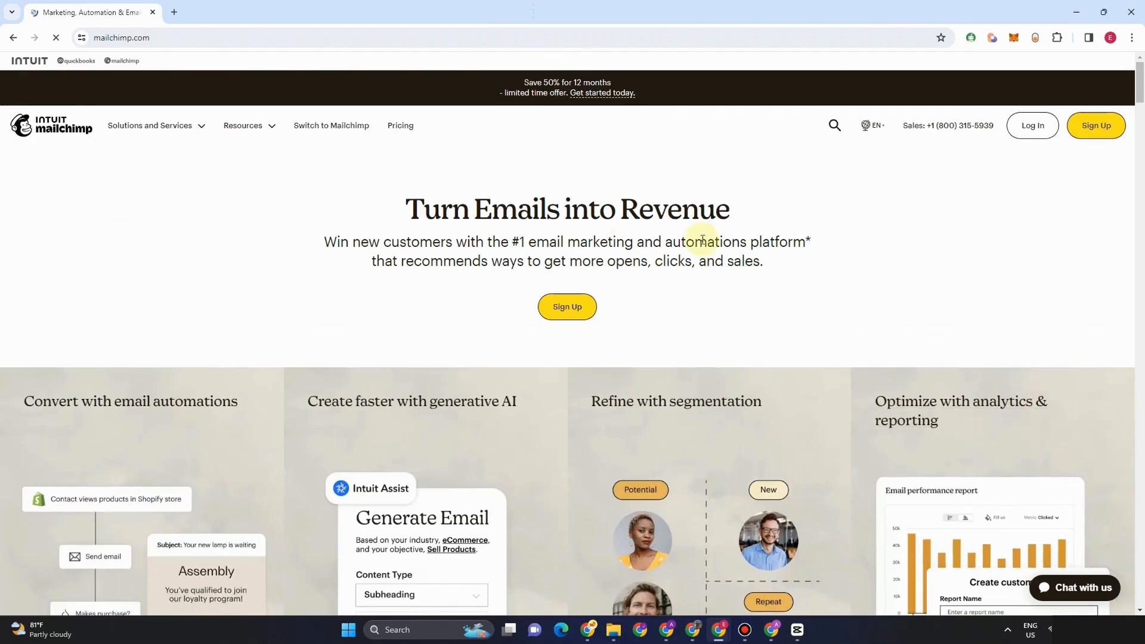
scroll(871, 332, "down", 17)
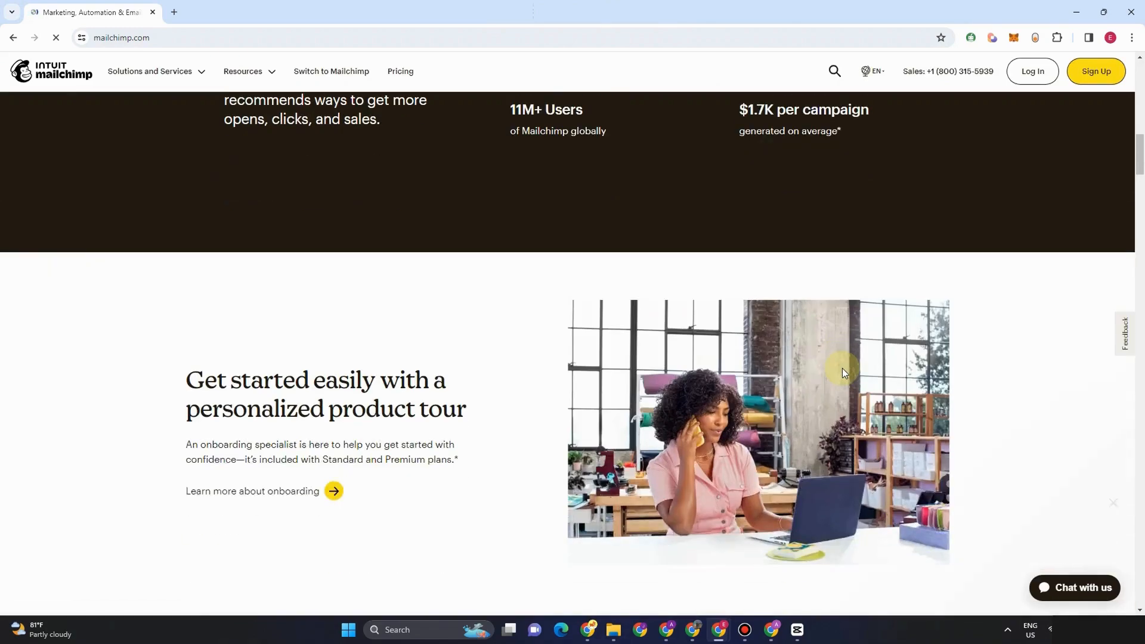
scroll(842, 370, "up", 20)
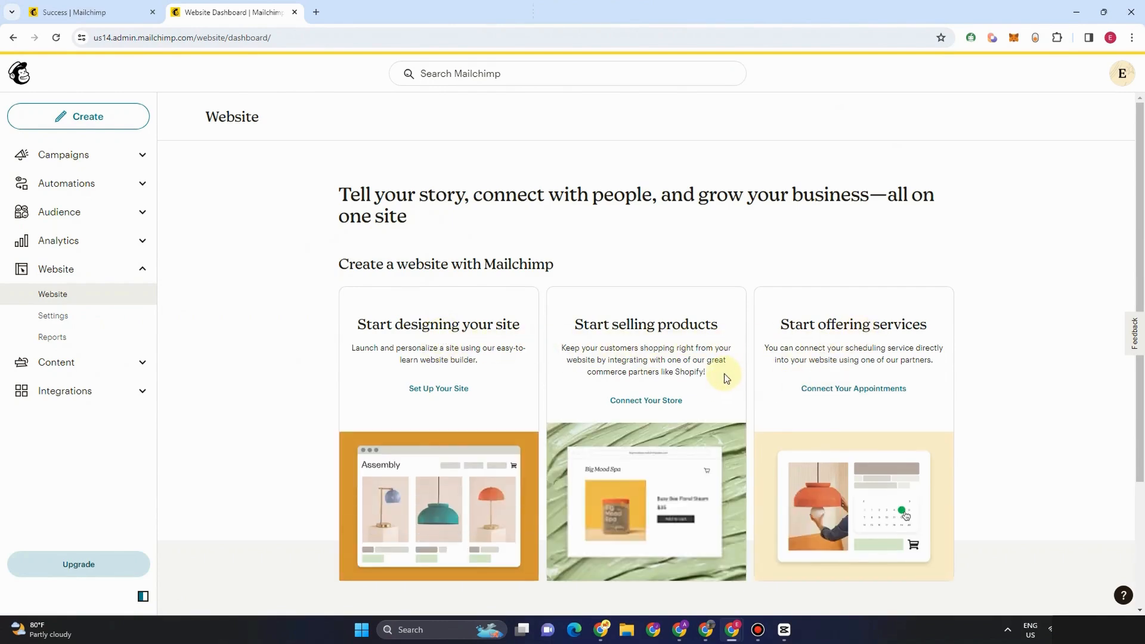
key("F10")
left_click_drag(354, 326, 923, 327)
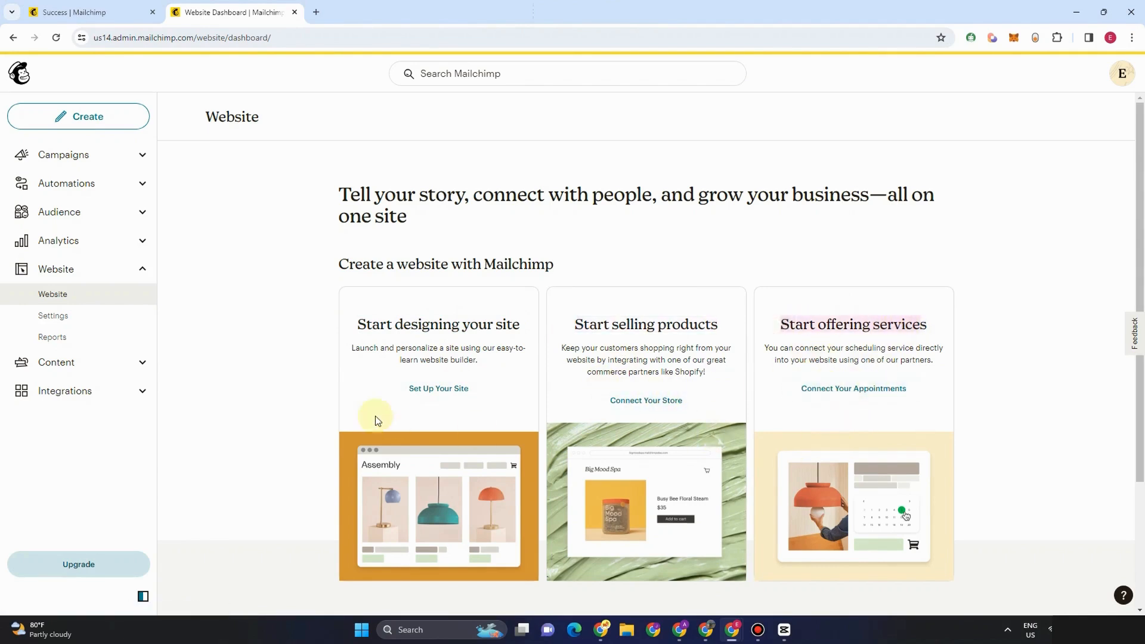
Start setting up a new site, add "SkinWise" to the end of the suggested website name and continue to editing the site.
left_click(437, 390)
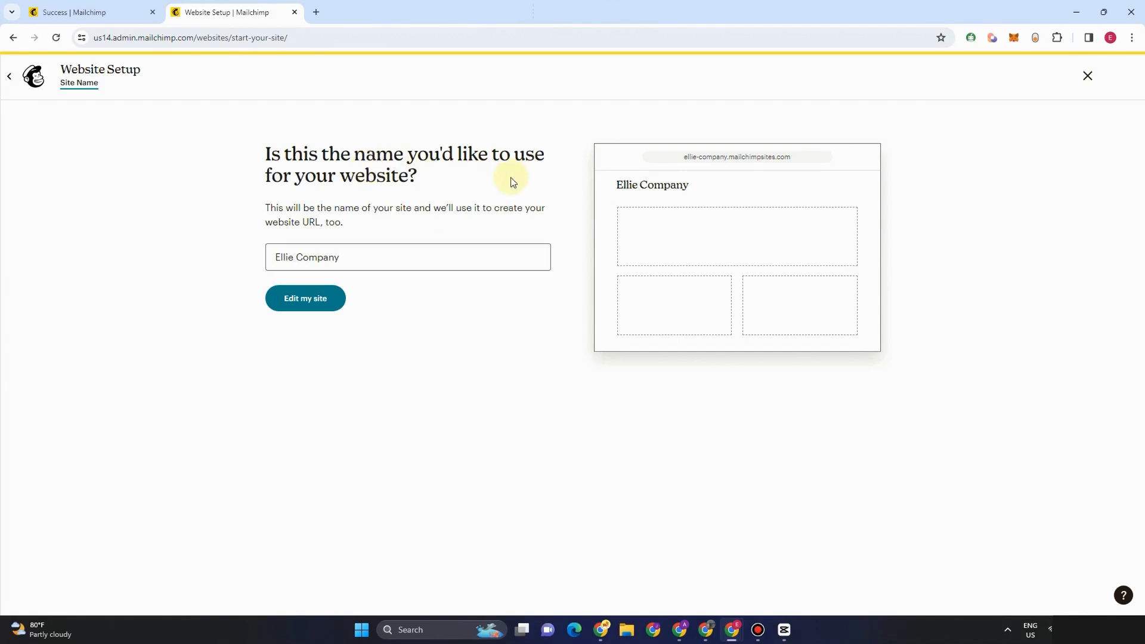
left_click(408, 259)
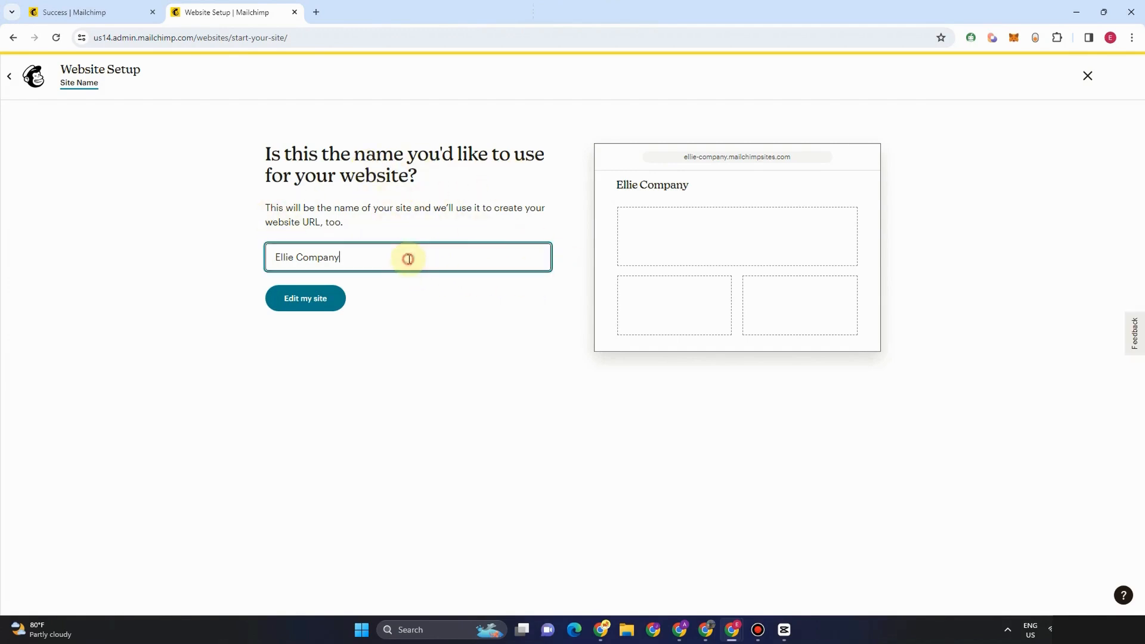
type("SkinWise")
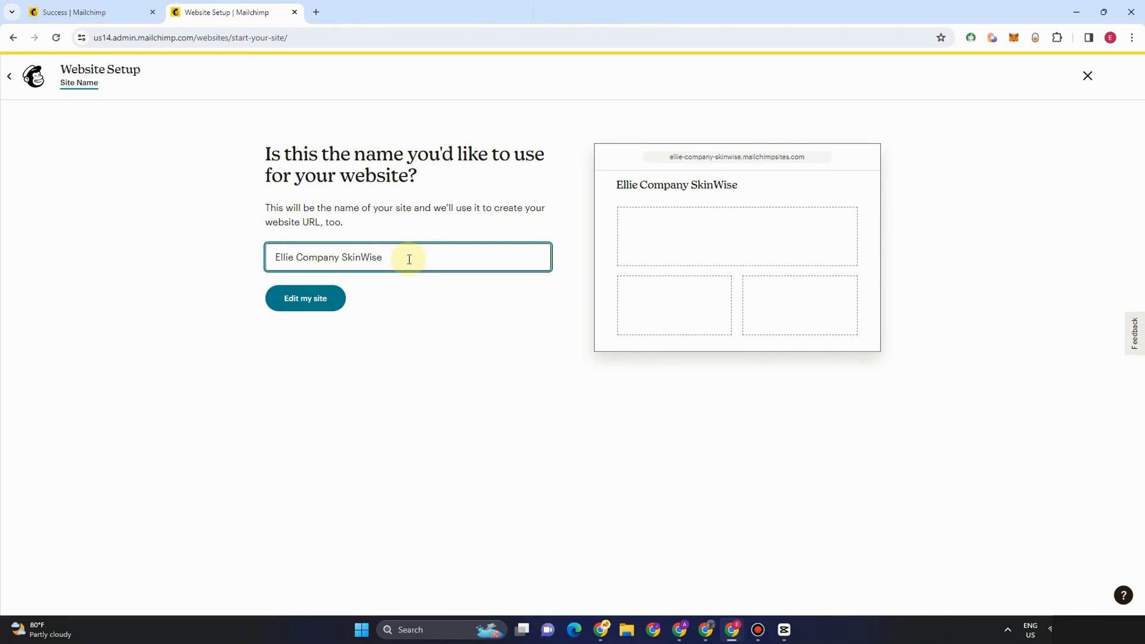
left_click(320, 304)
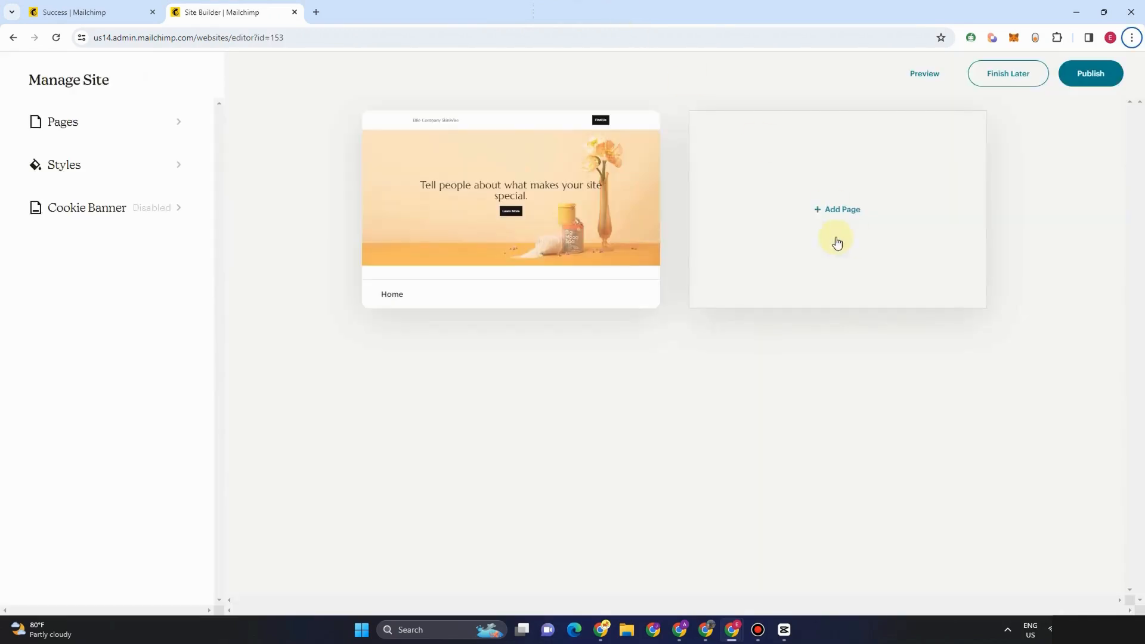
Open the Home page for editing and bring up the layout choices of its Header section.
mouse_move(525, 194)
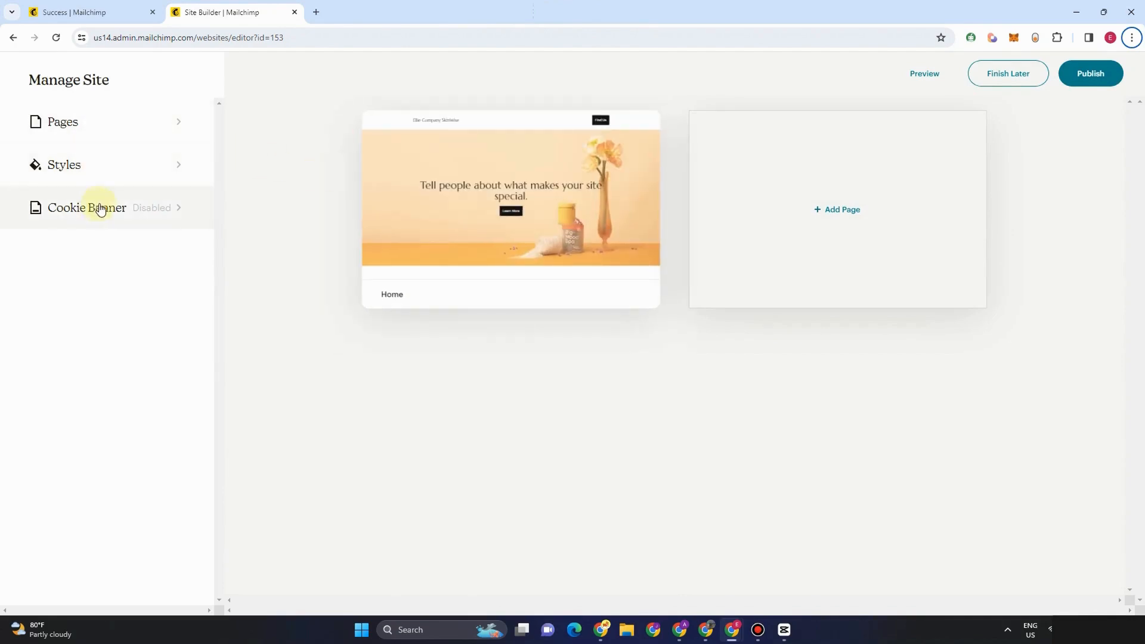
mouse_move(452, 268)
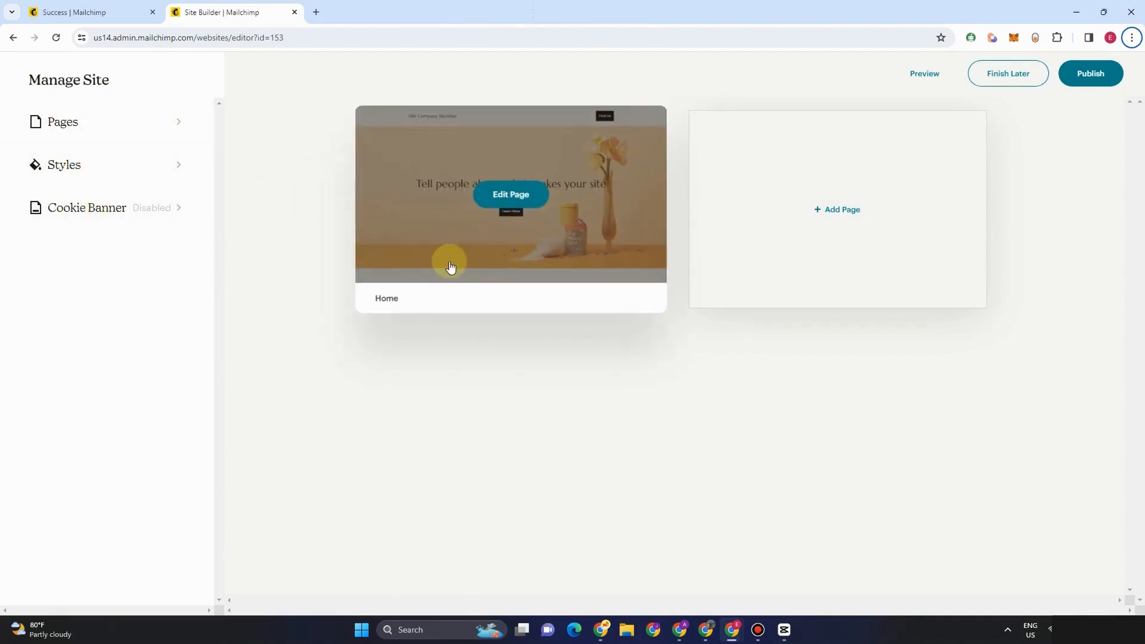
left_click(504, 199)
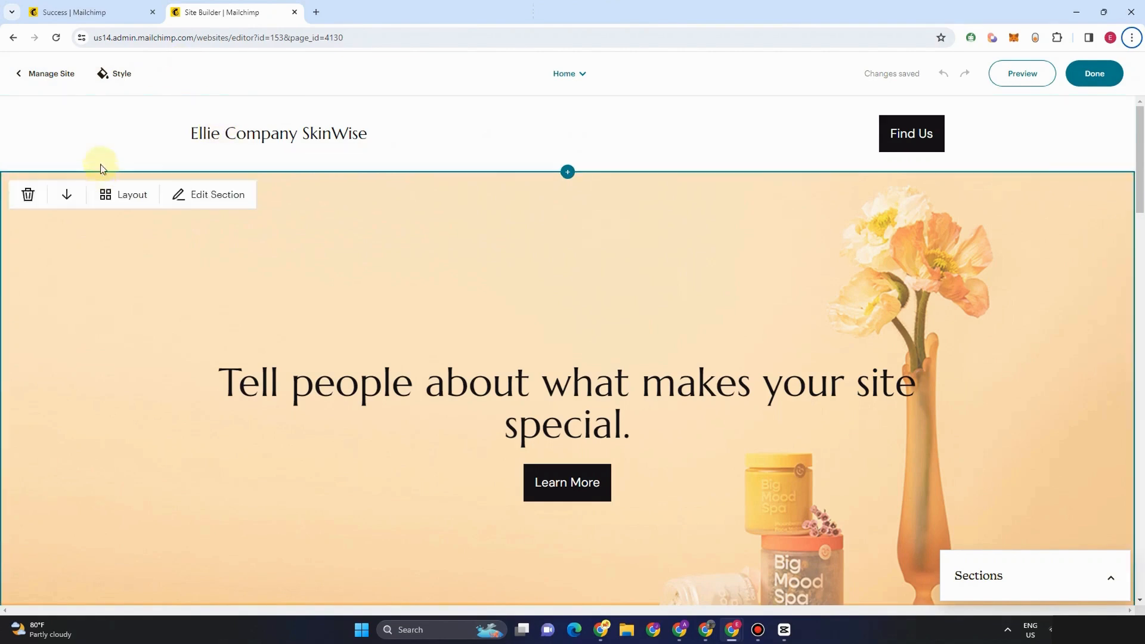
left_click(125, 127)
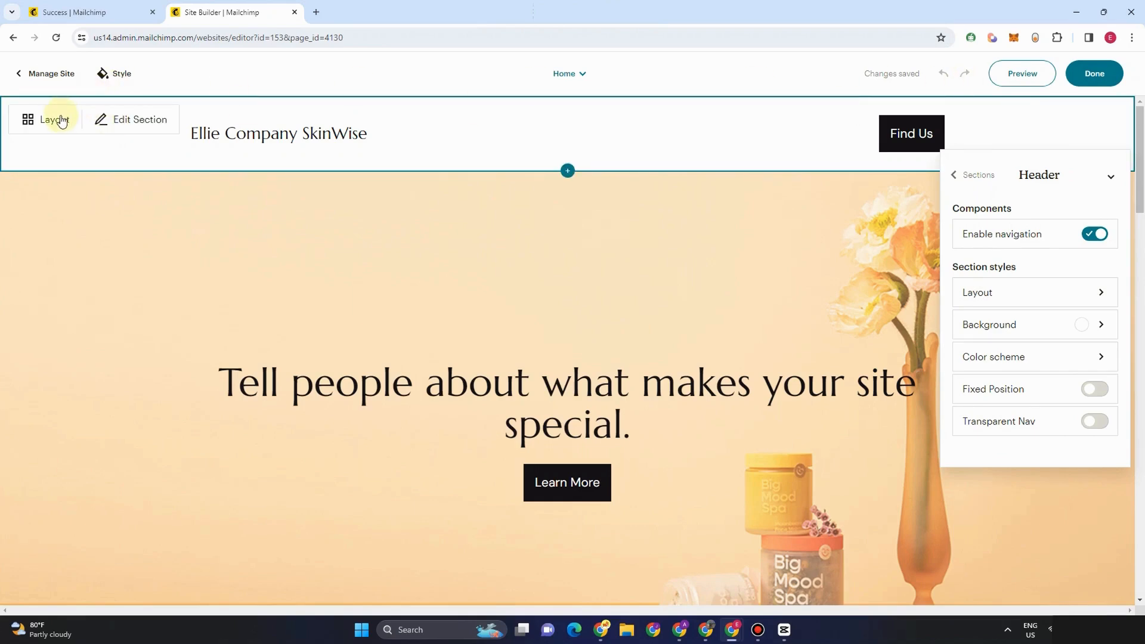
left_click(62, 120)
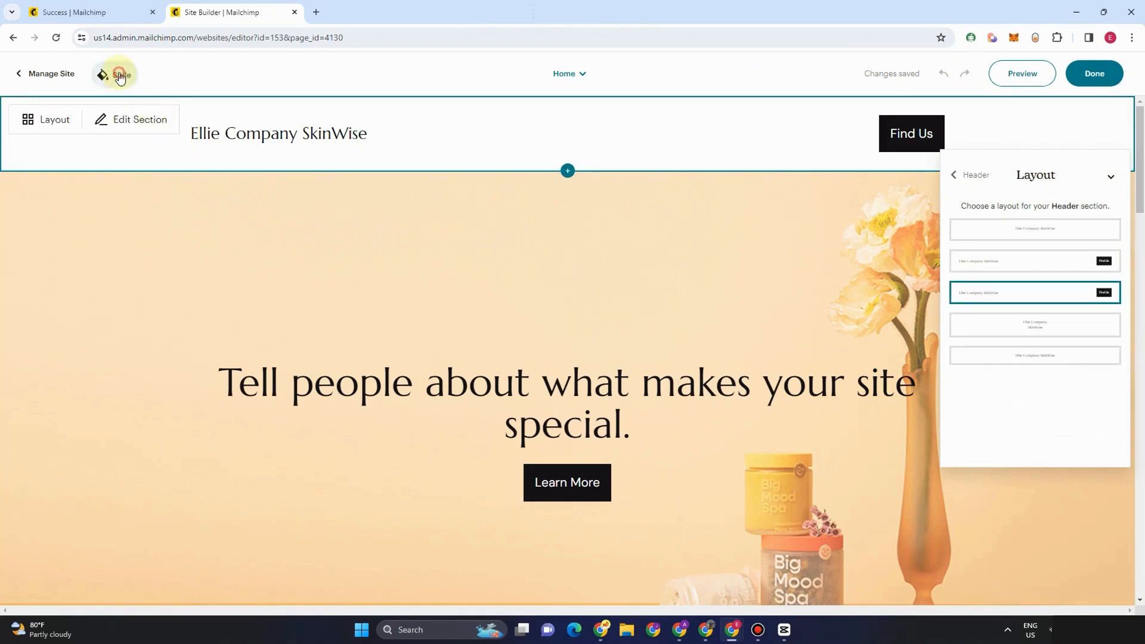
Open the site's color styles and apply the predesigned Balanced palette.
left_click(118, 74)
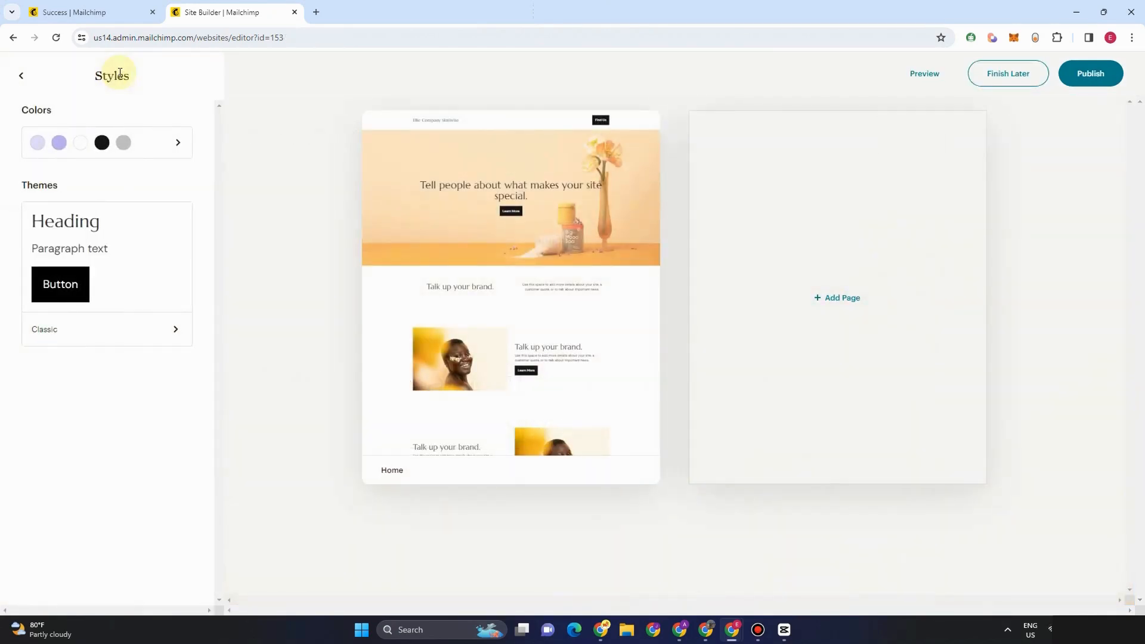
left_click(177, 152)
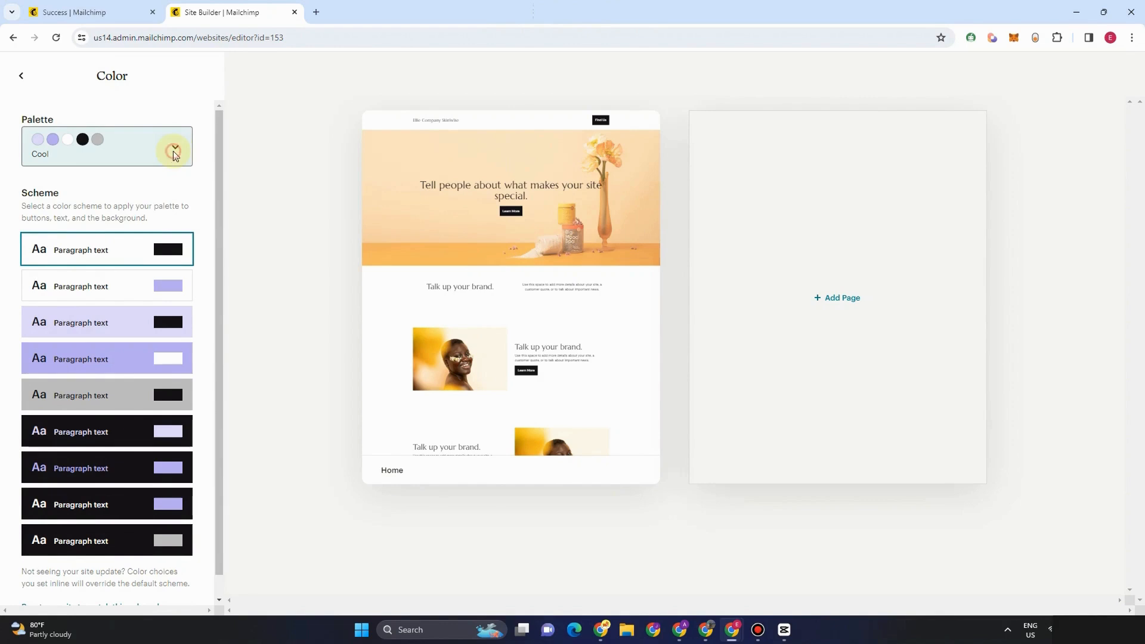
left_click(174, 152)
left_click(78, 249)
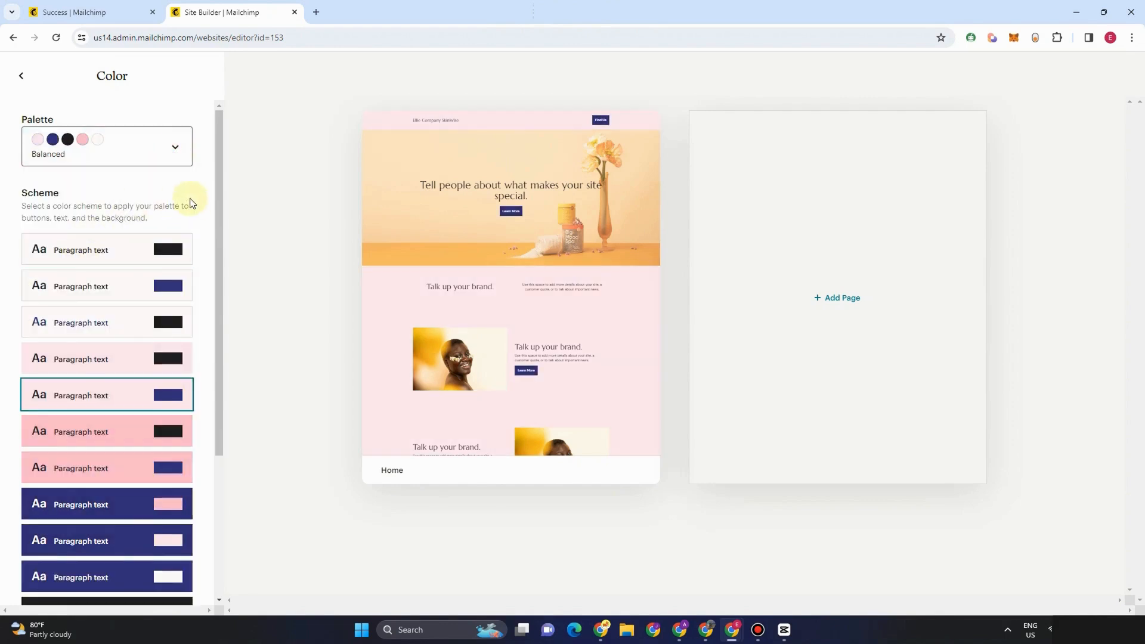
left_click(175, 149)
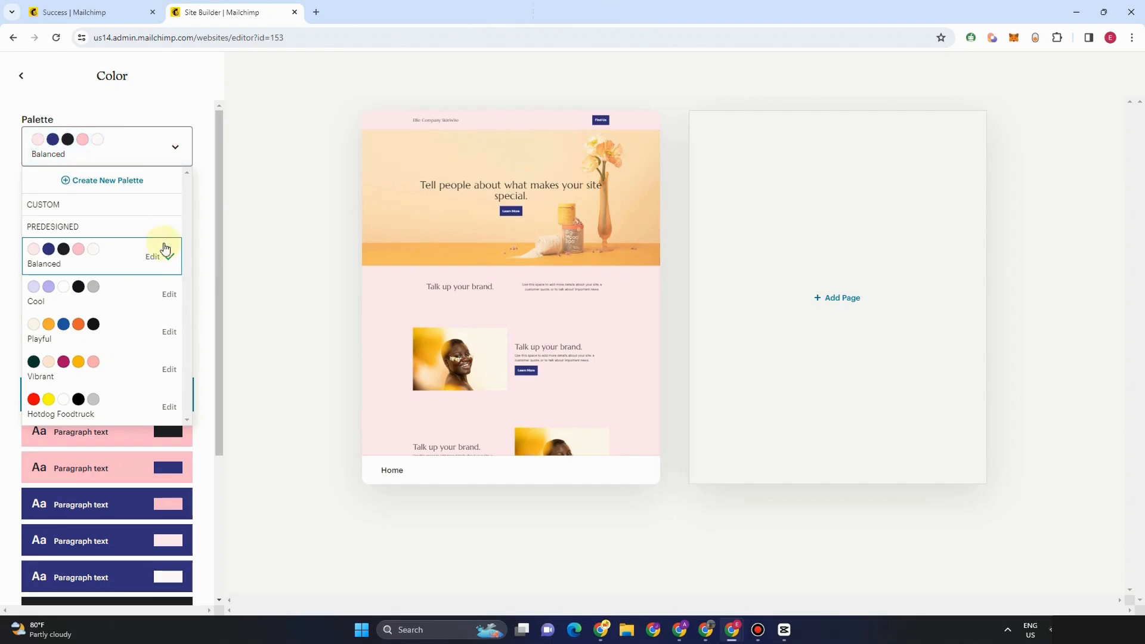
left_click(79, 251)
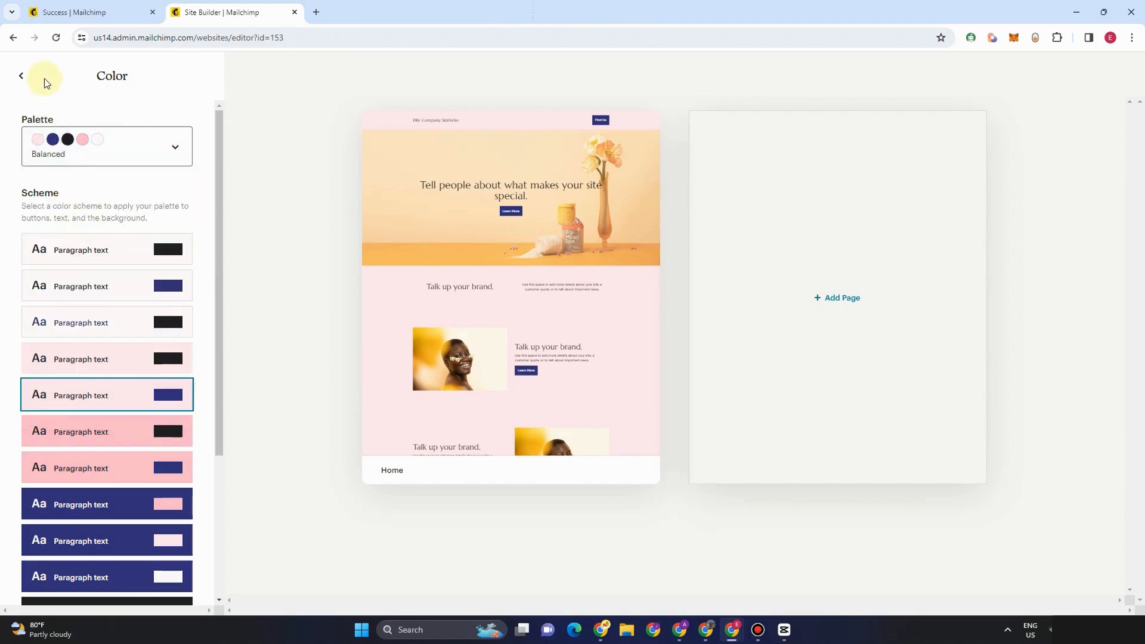
Try the Balanced palette's pink scheme with black buttons, and its navy schemes with pink and with white buttons.
left_click(21, 77)
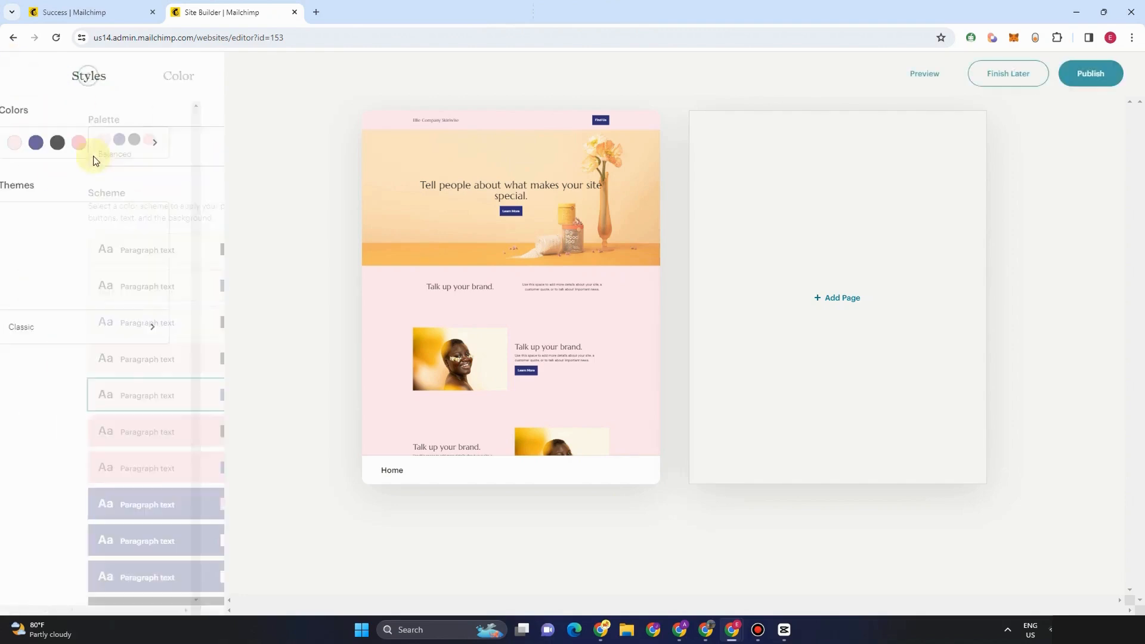
left_click(136, 142)
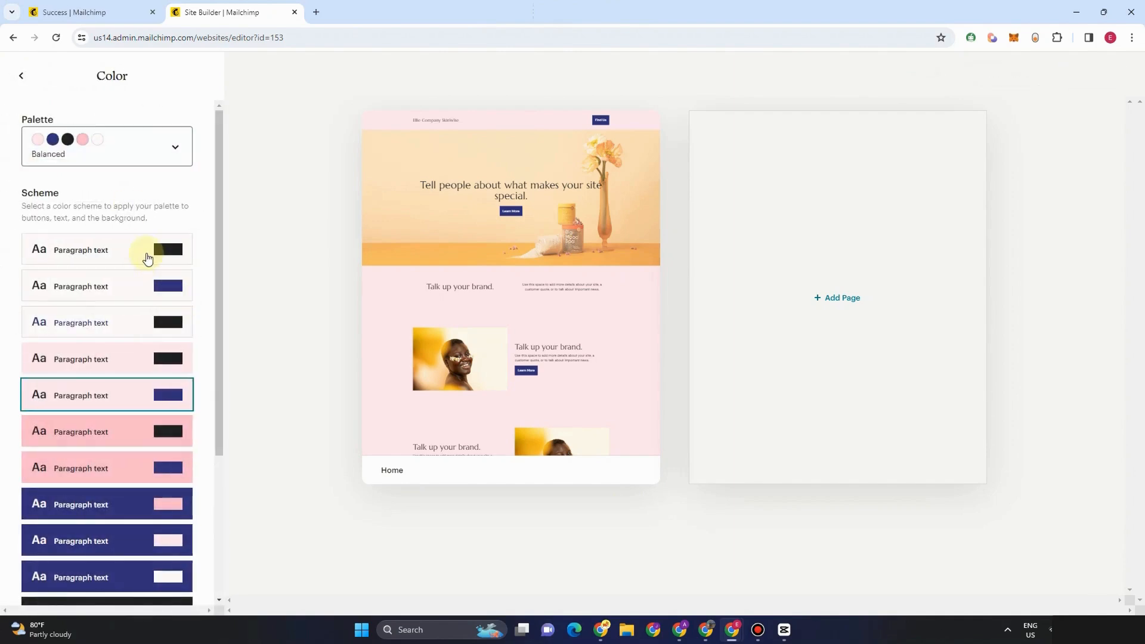
scroll(148, 376, "down", 3)
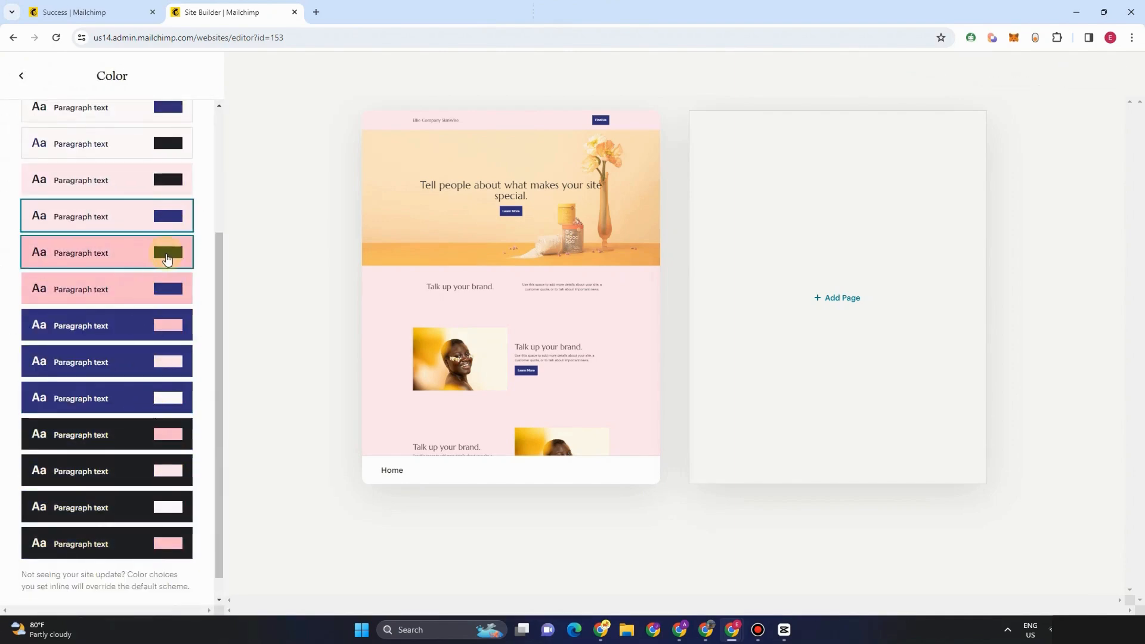
left_click(168, 257)
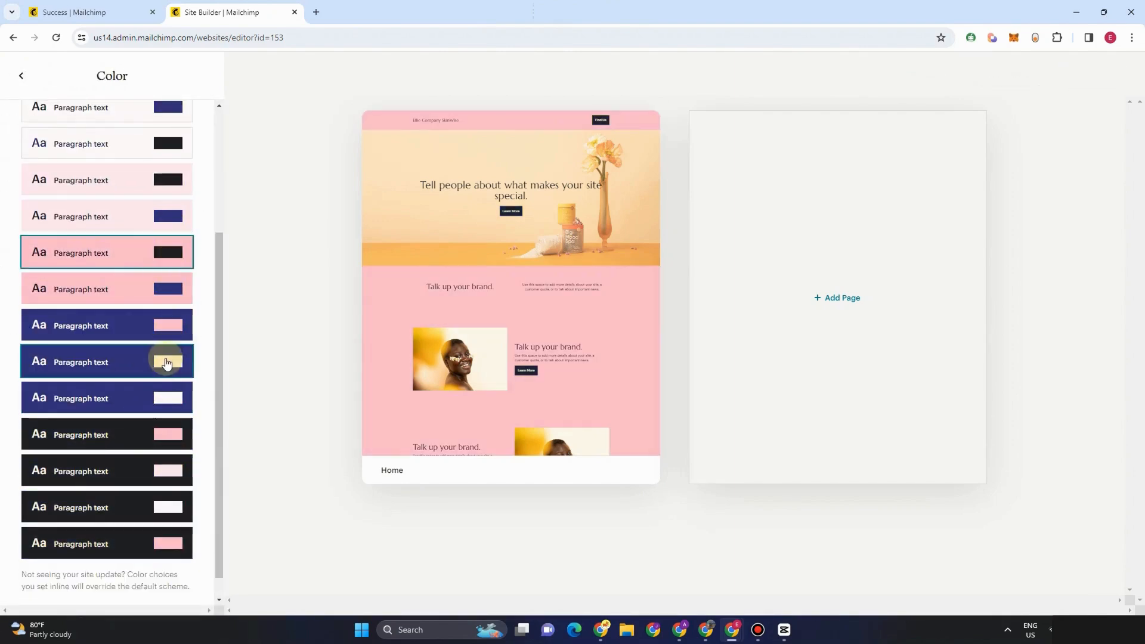
left_click(168, 328)
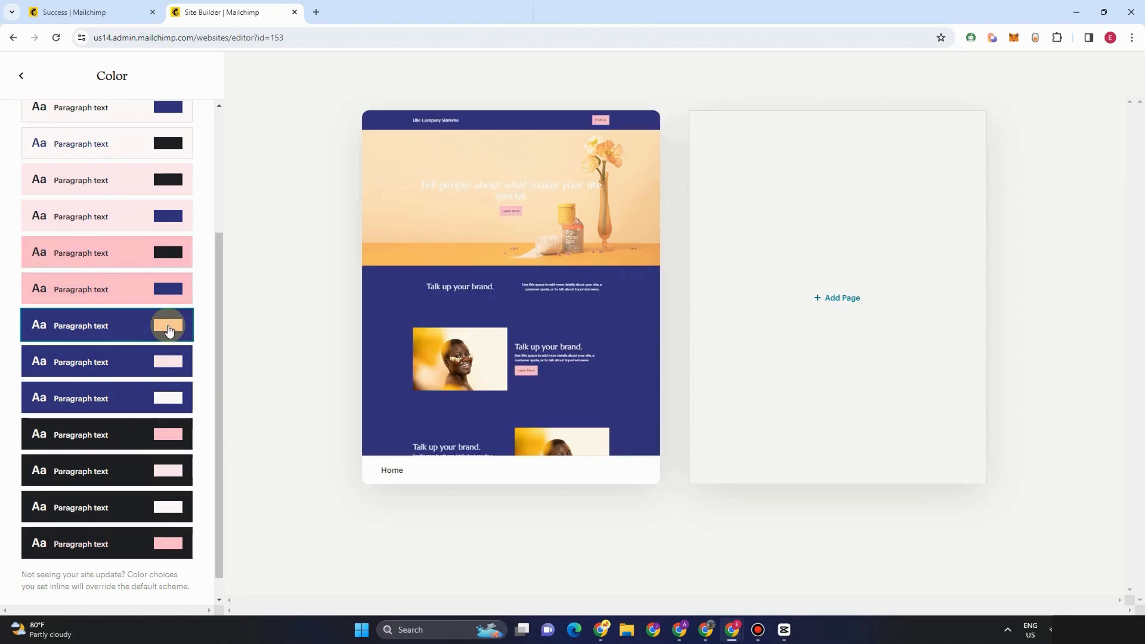
left_click(168, 398)
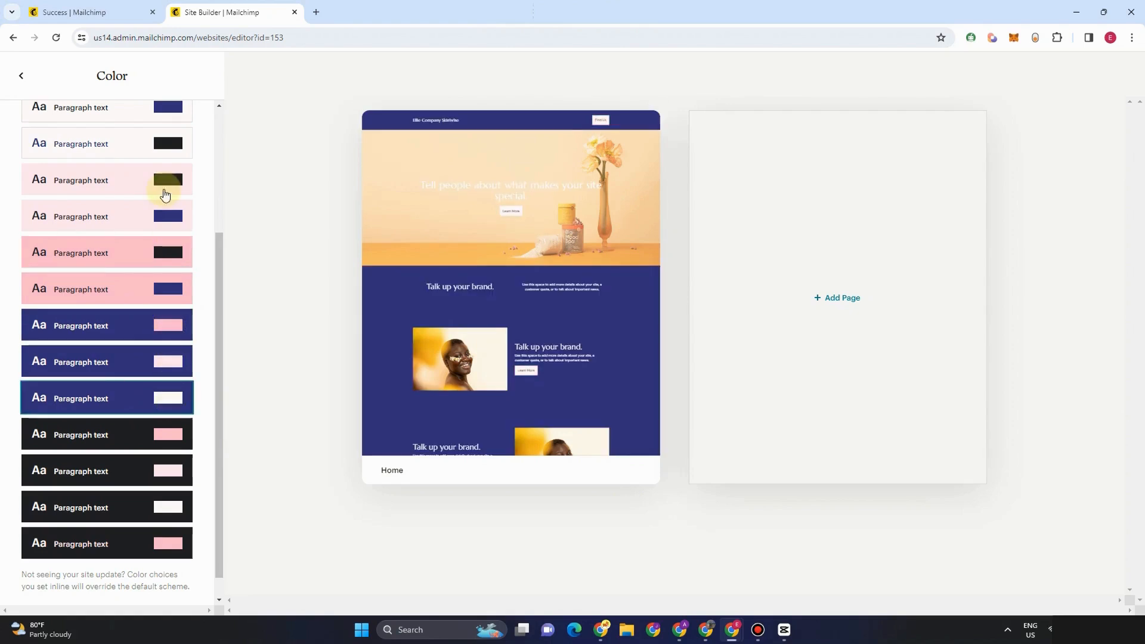
Apply the light pink color scheme with black buttons to the site and return to the Styles overview.
left_click(167, 185)
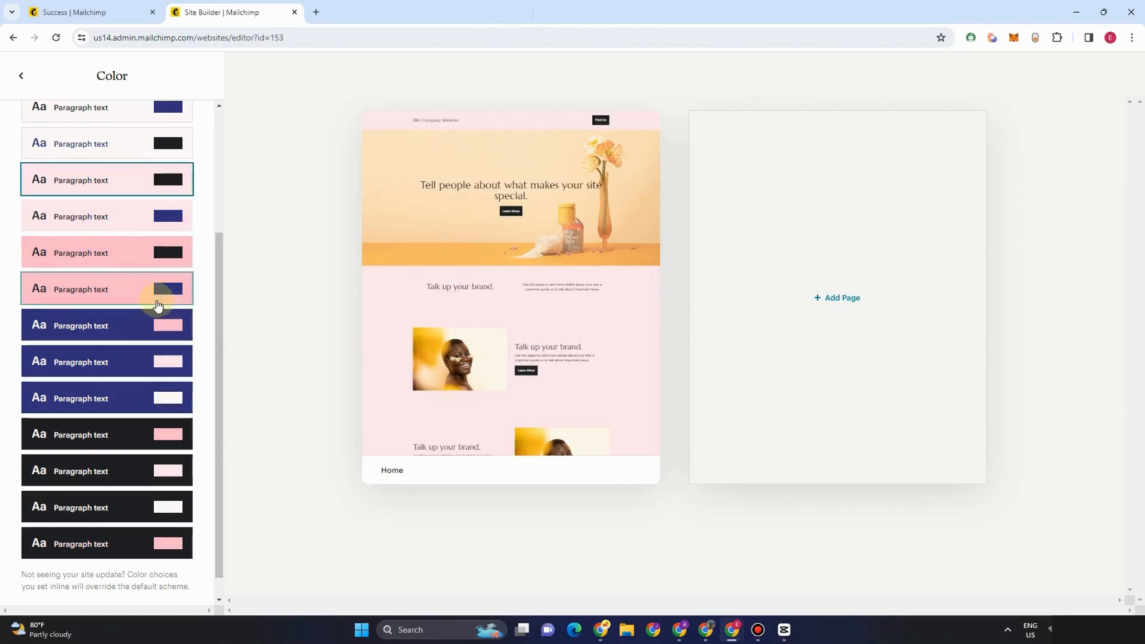
scroll(164, 298, "down", 1)
left_click(19, 75)
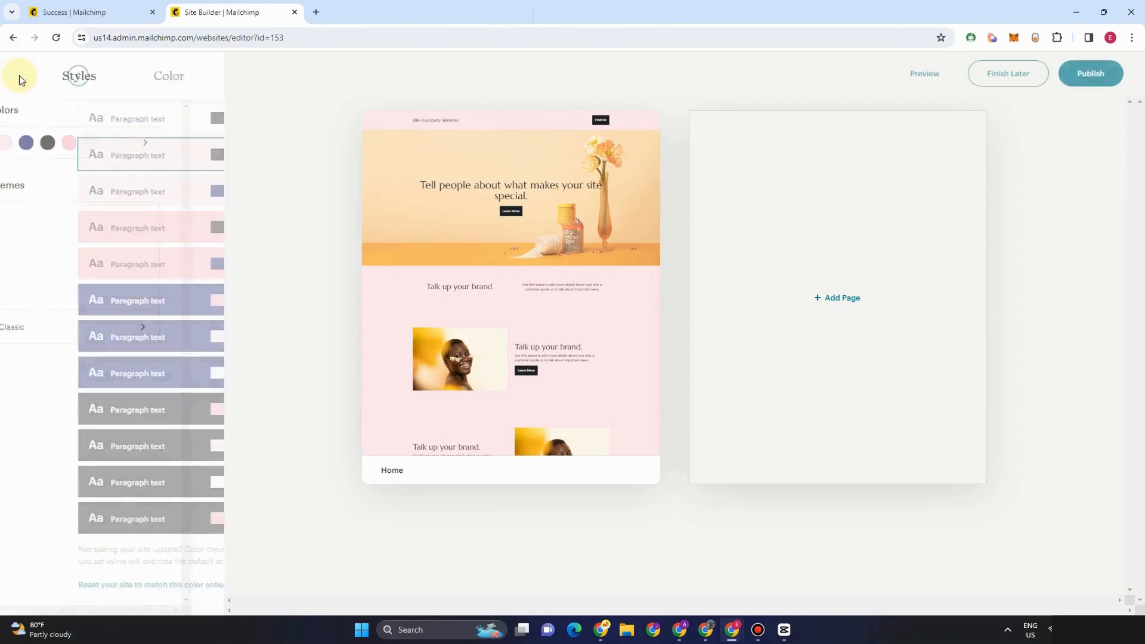
Try the Modern theme, apply the Florentine theme to the site instead, and return to the Manage Site overview.
left_click(151, 327)
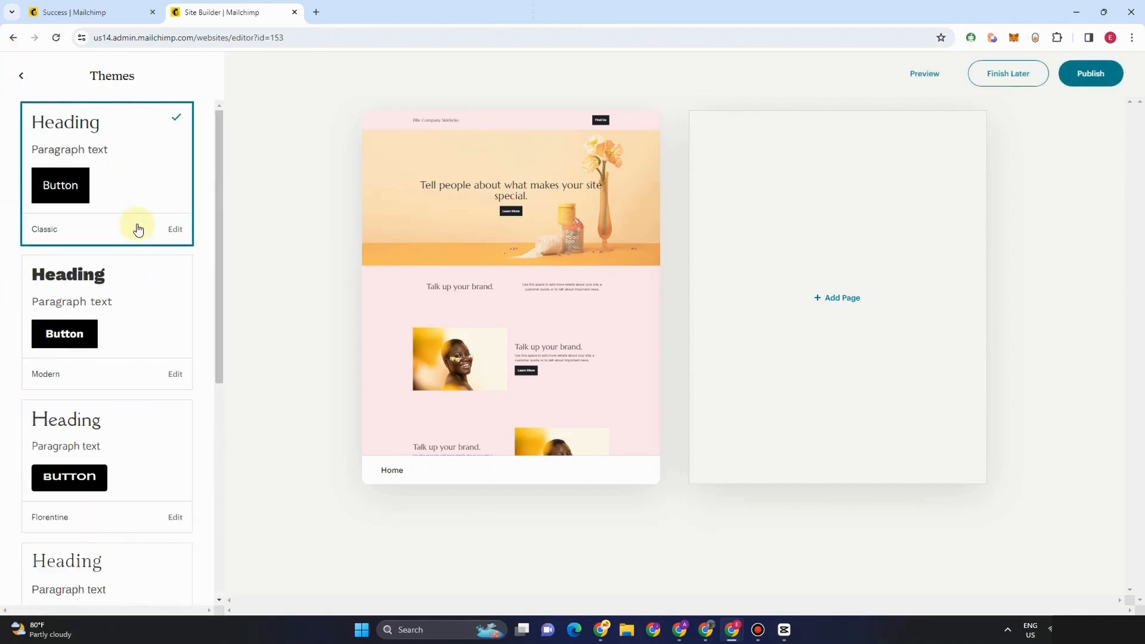
left_click(126, 292)
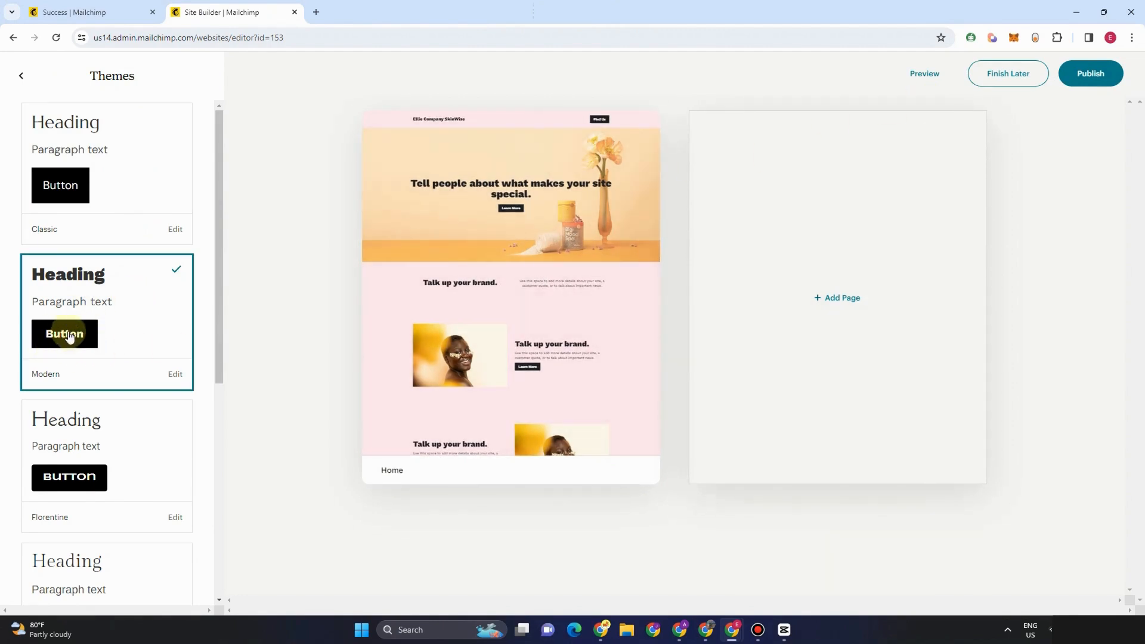
left_click(85, 459)
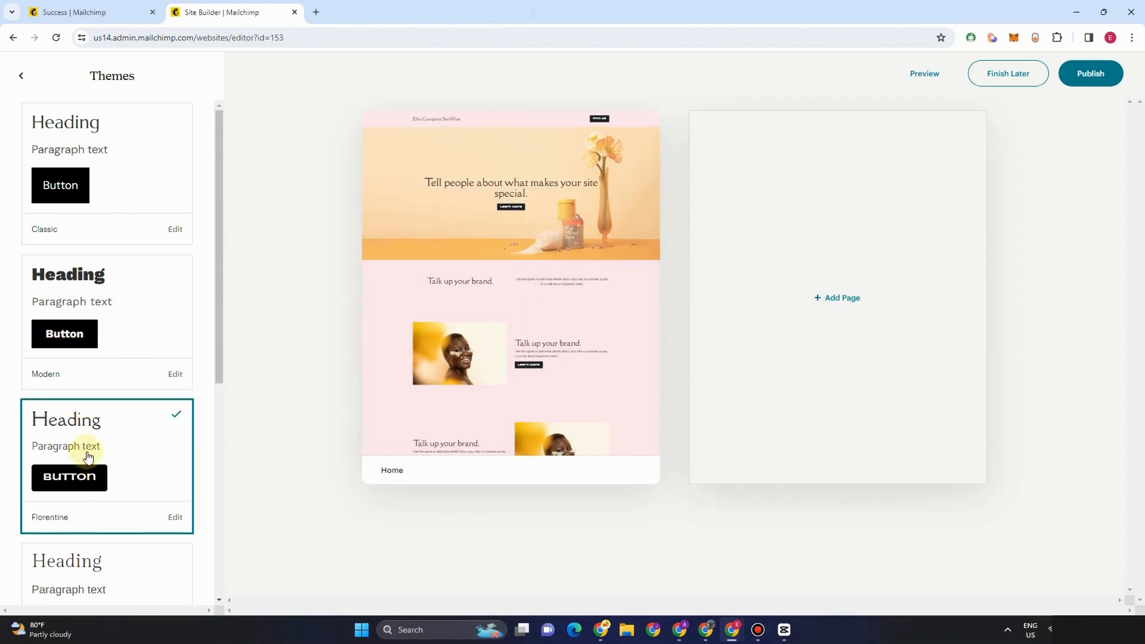
left_click(21, 75)
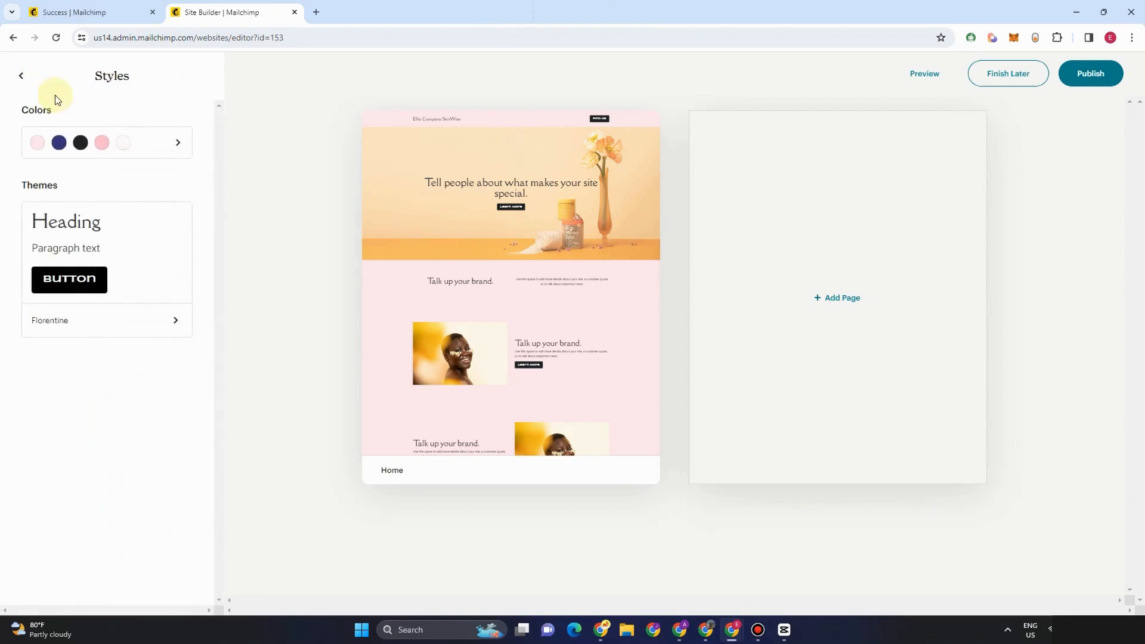
left_click(21, 76)
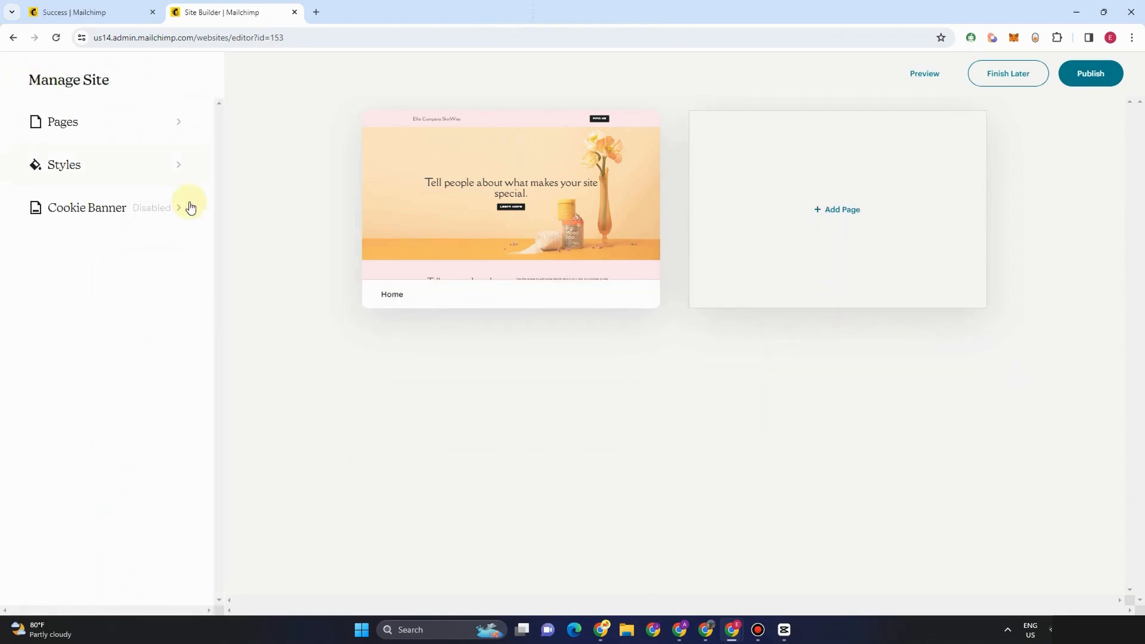
Check the options for adding a page or link, view the Home page in the editor and return to Manage Site.
left_click(140, 133)
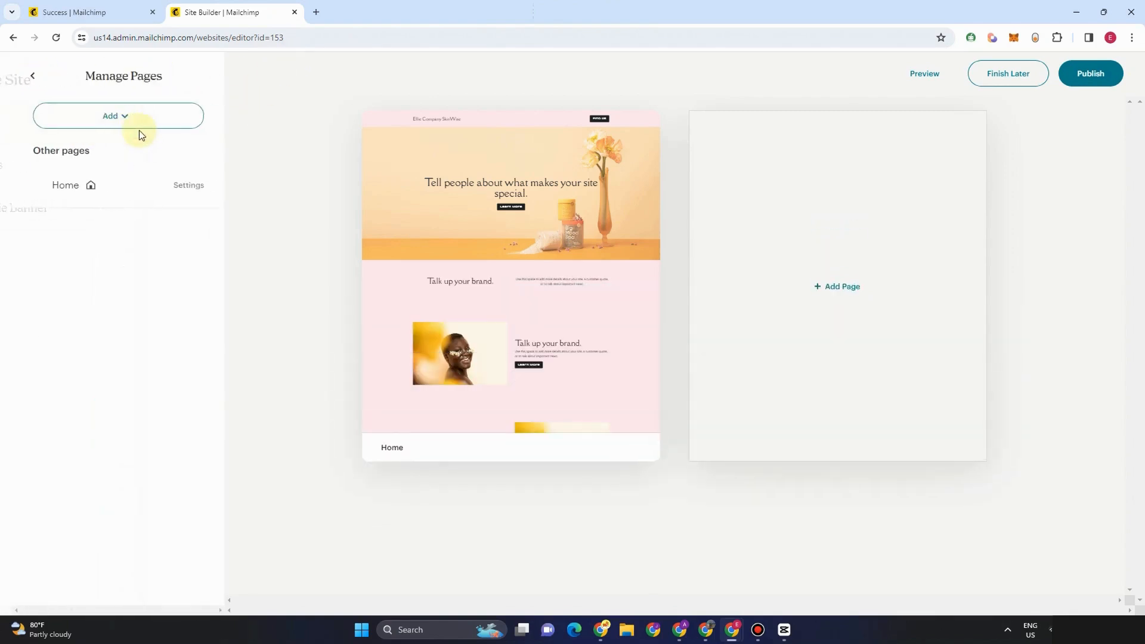
left_click(115, 122)
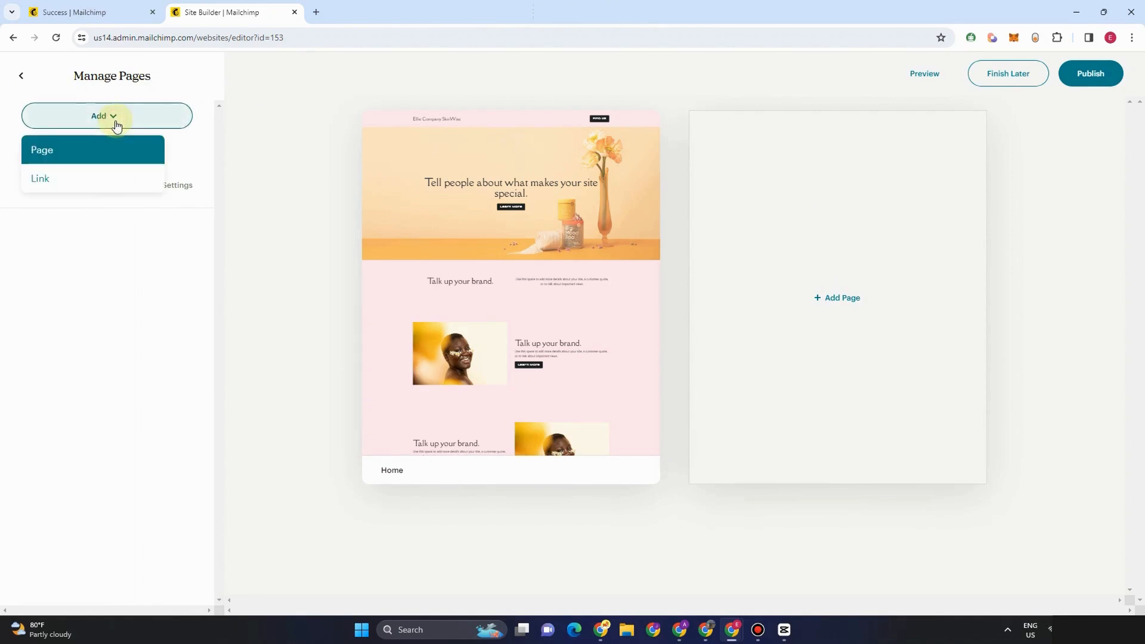
left_click(269, 171)
left_click(74, 186)
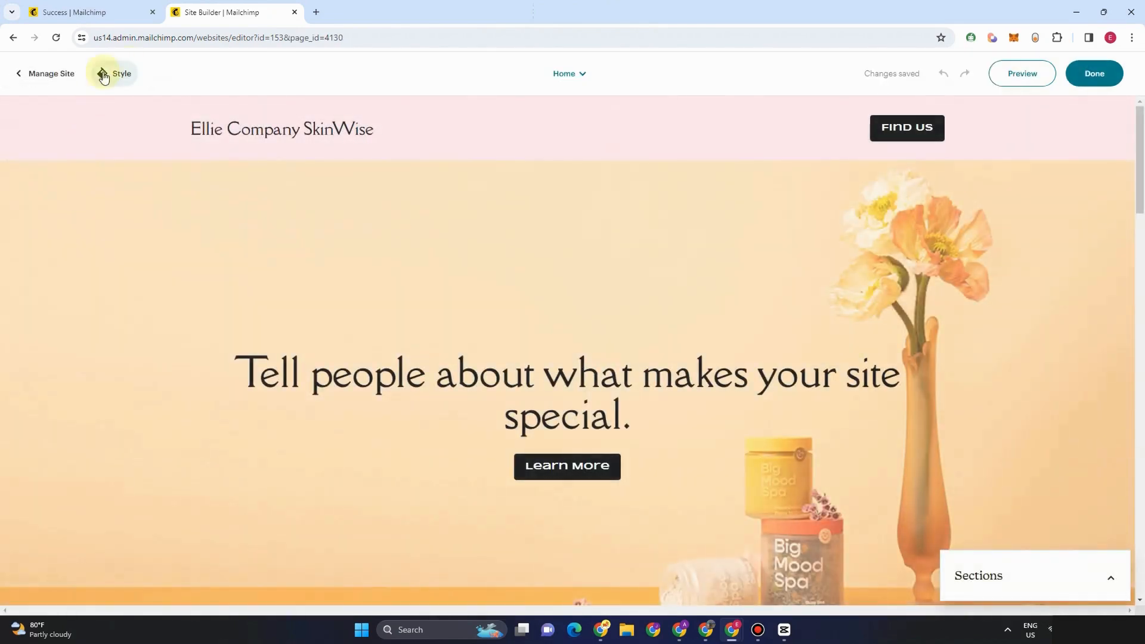
left_click(56, 78)
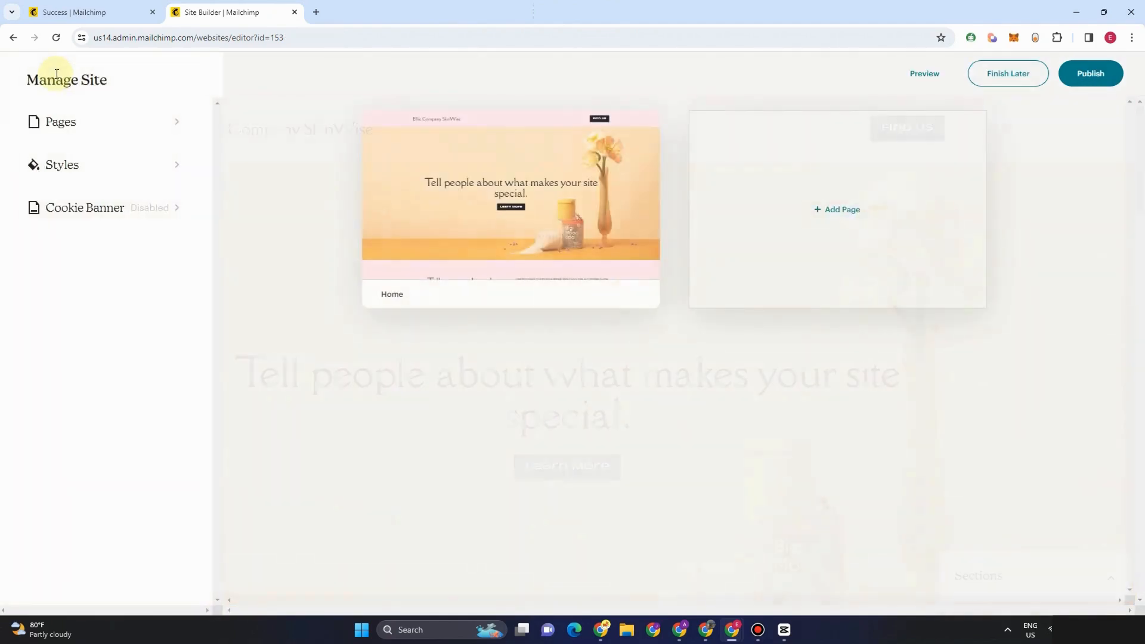
Check the site's Styles overview and the Cookie Banner settings, leaving the banner off, and return to Manage Site.
left_click(102, 166)
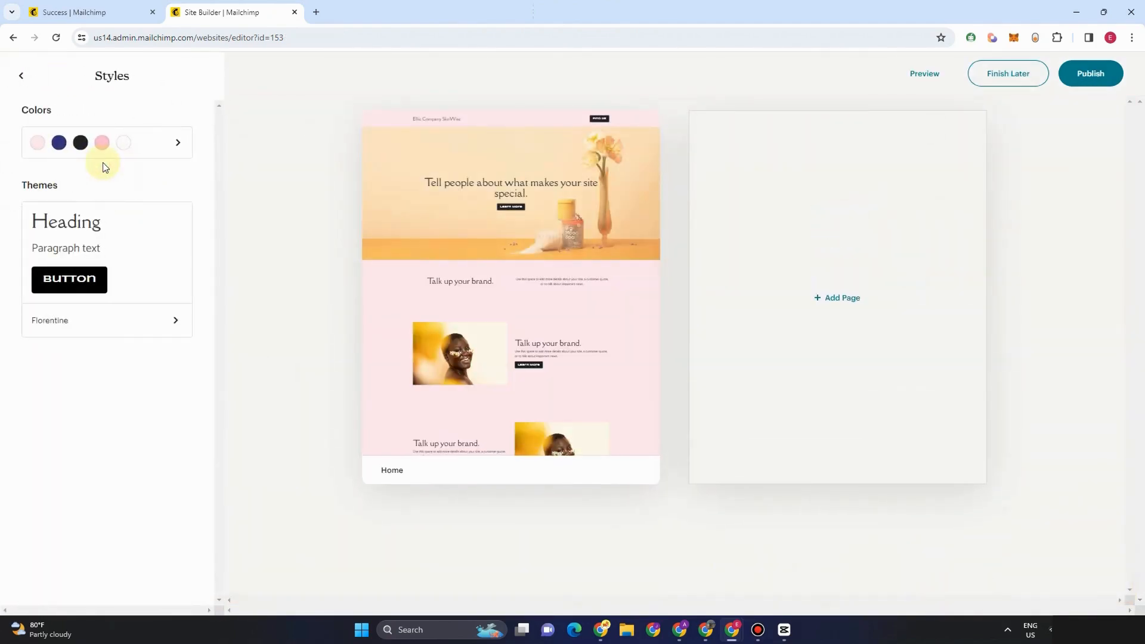
left_click(22, 75)
left_click(98, 208)
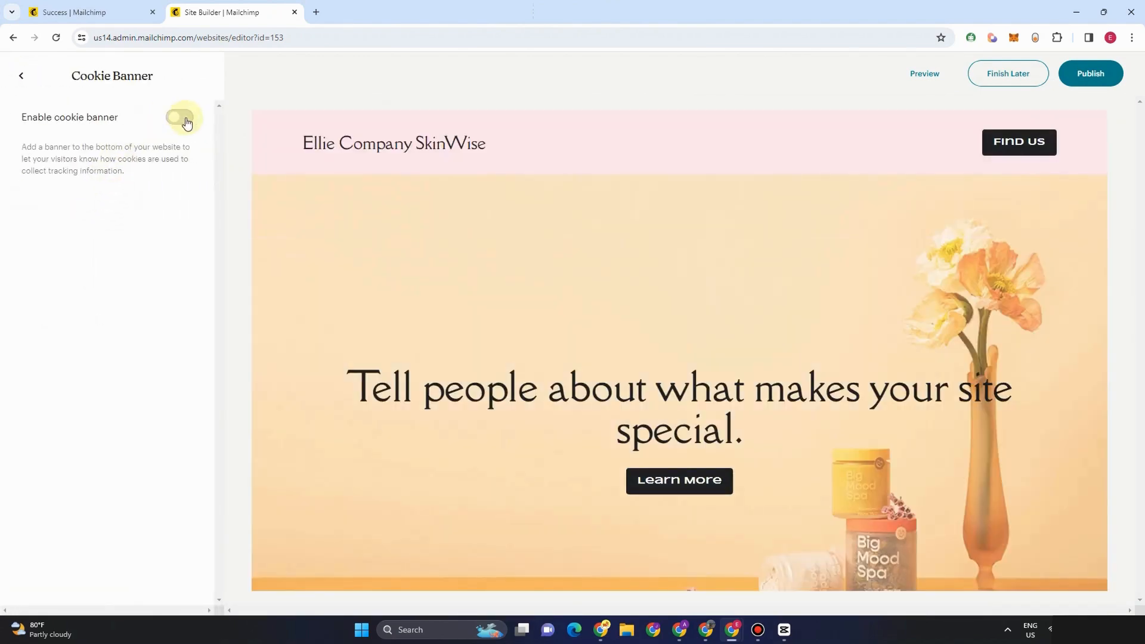
left_click(21, 76)
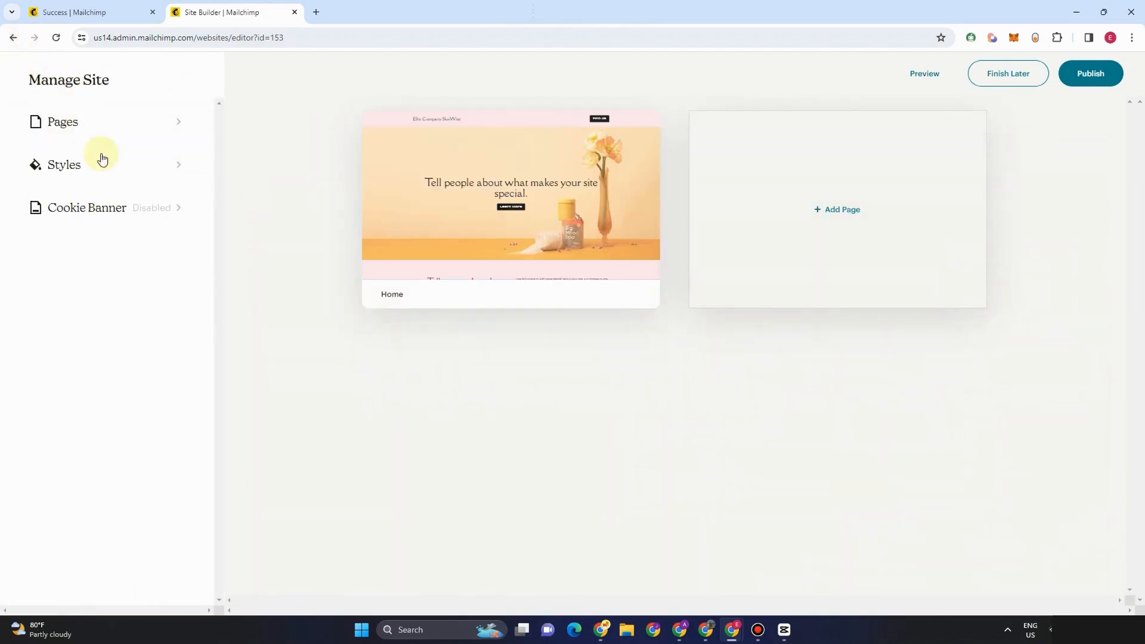
Open the Home page and set the Intro section's layout to the one with the image below the heading.
left_click(499, 192)
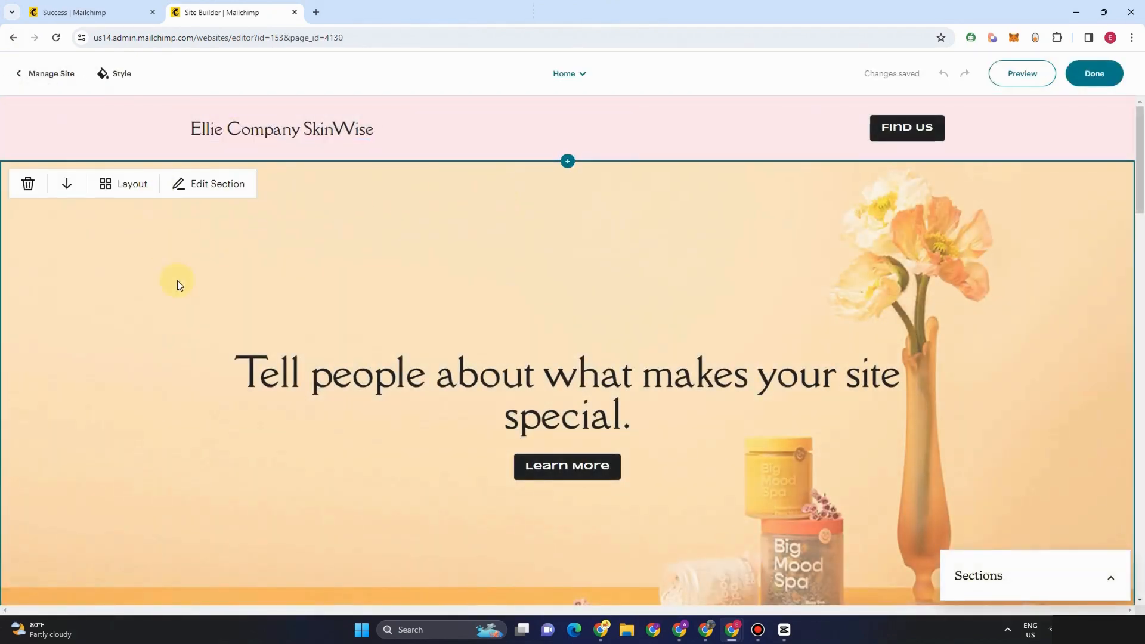
left_click(118, 186)
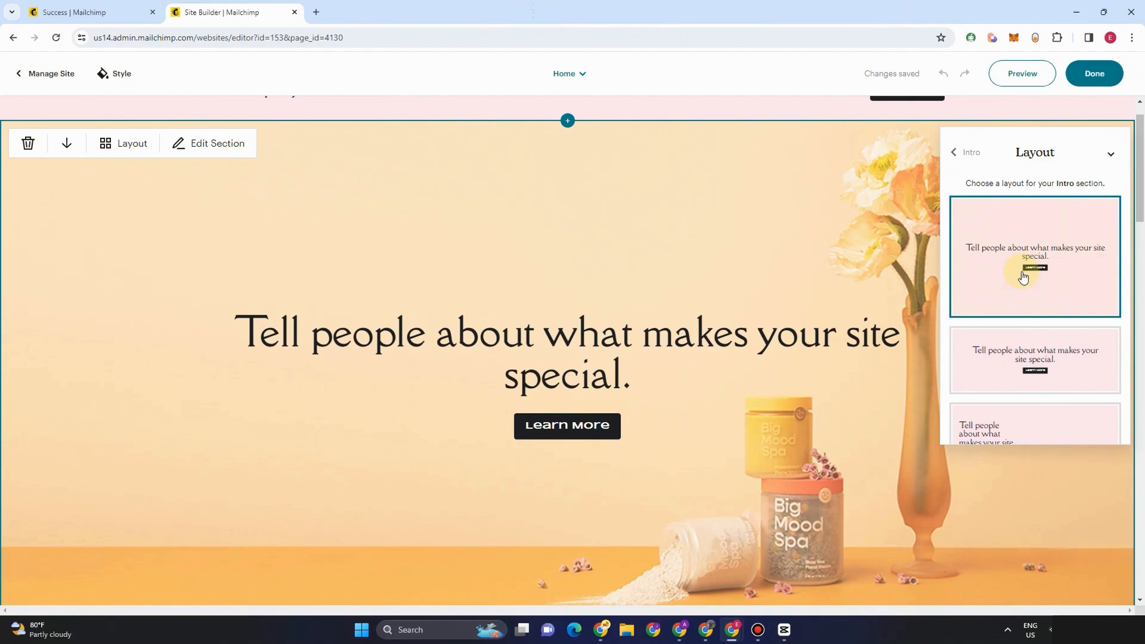
left_click(1045, 367)
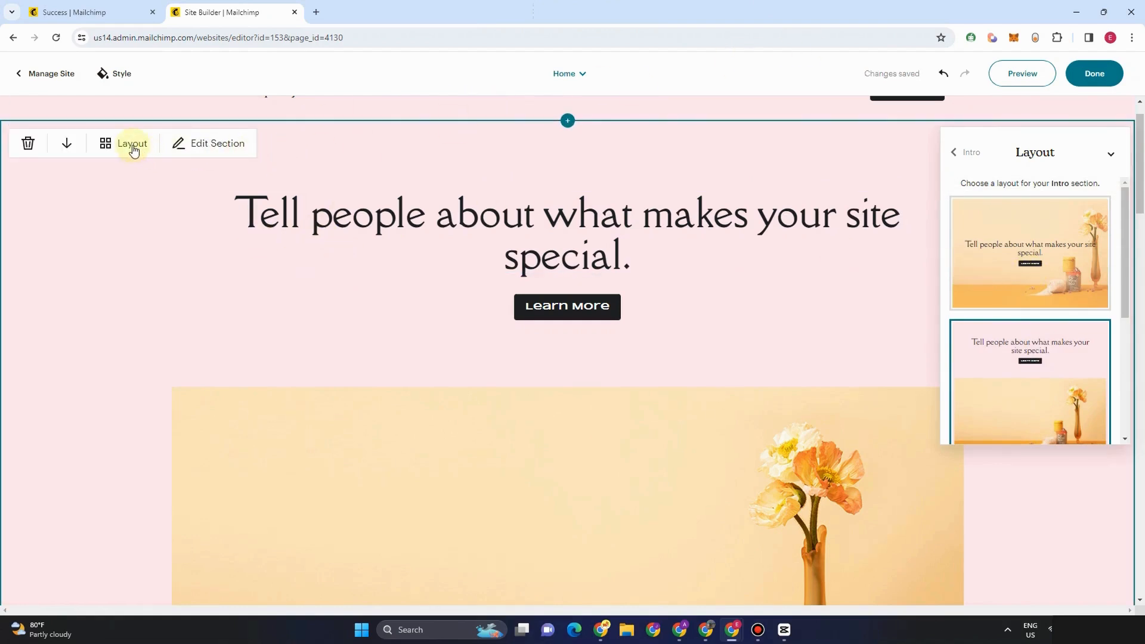
left_click(133, 145)
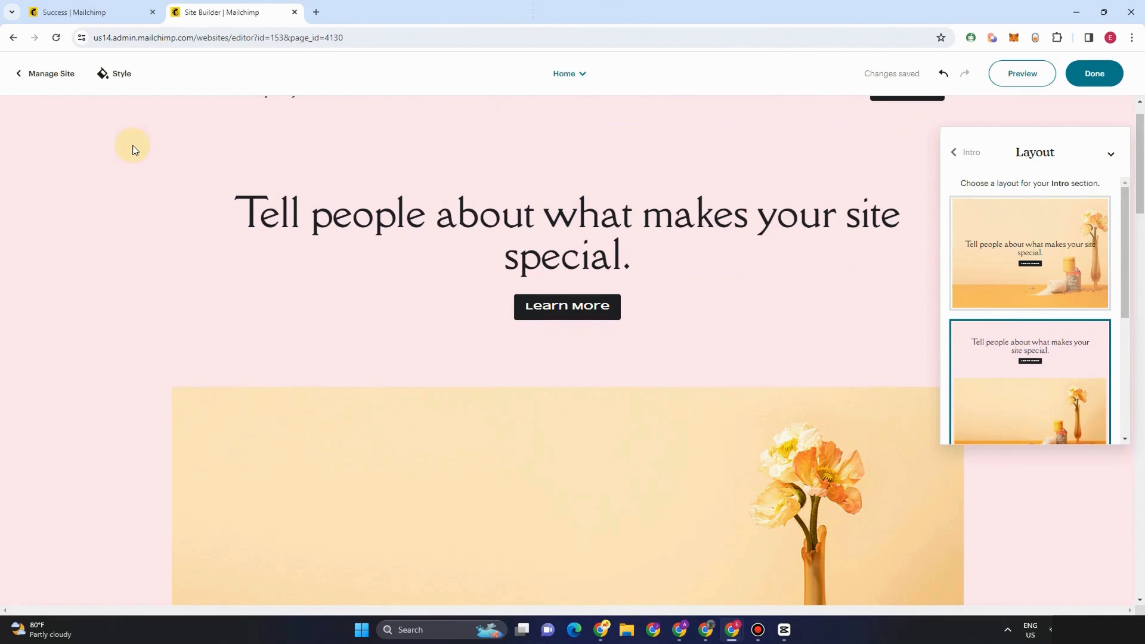
Open the Intro section for editing and review its background and layout settings.
mouse_move(160, 145)
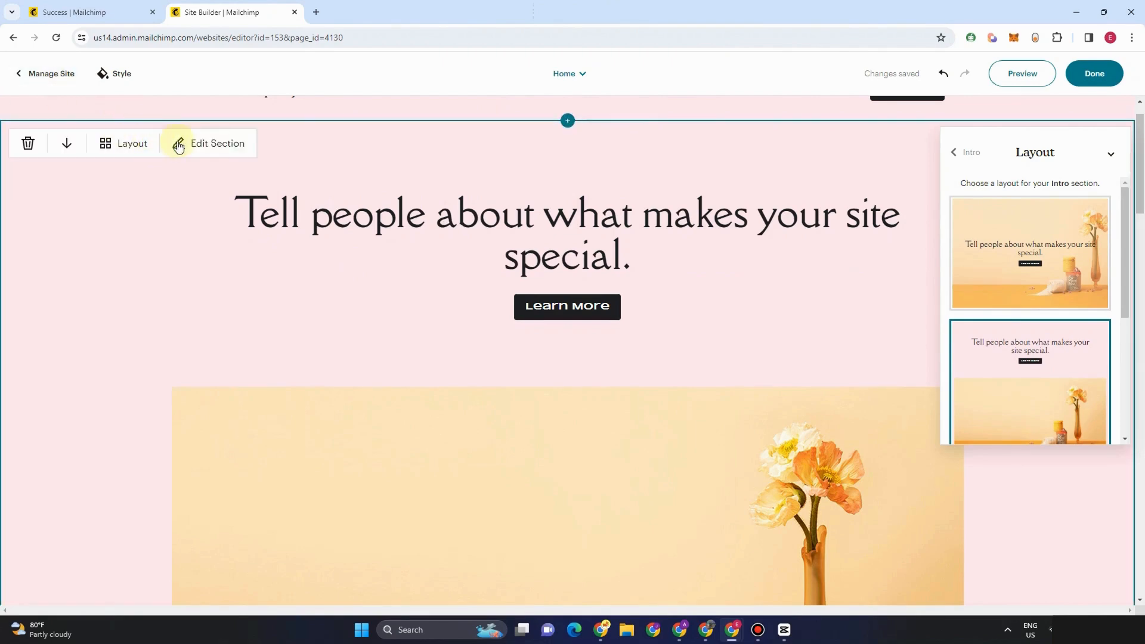
left_click(214, 147)
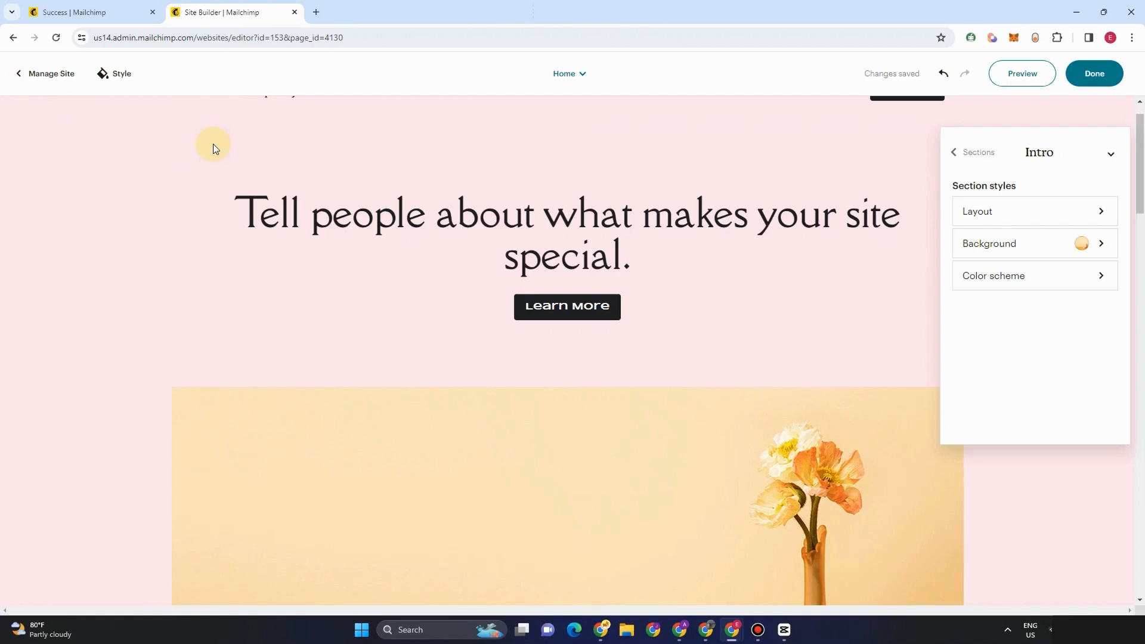
left_click(1040, 241)
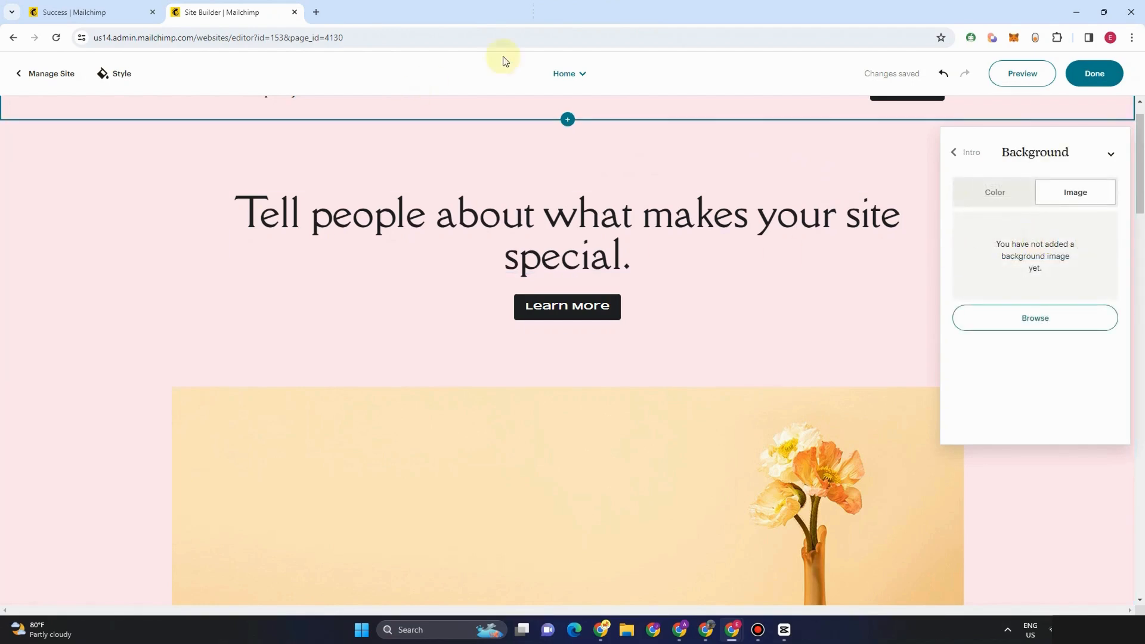
left_click(961, 161)
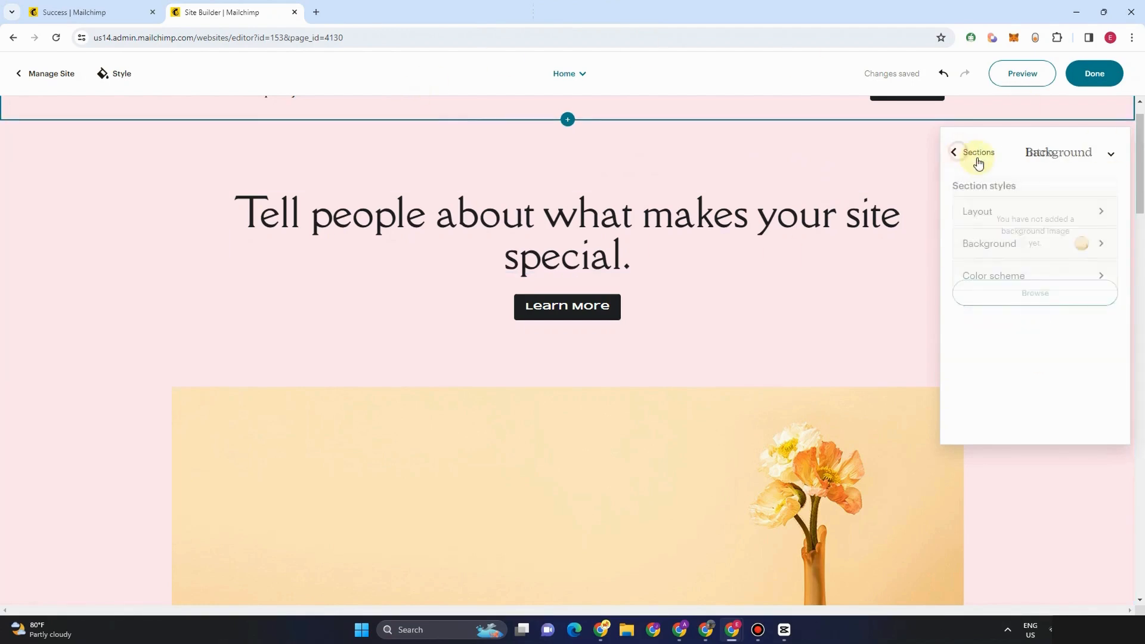
left_click(1011, 218)
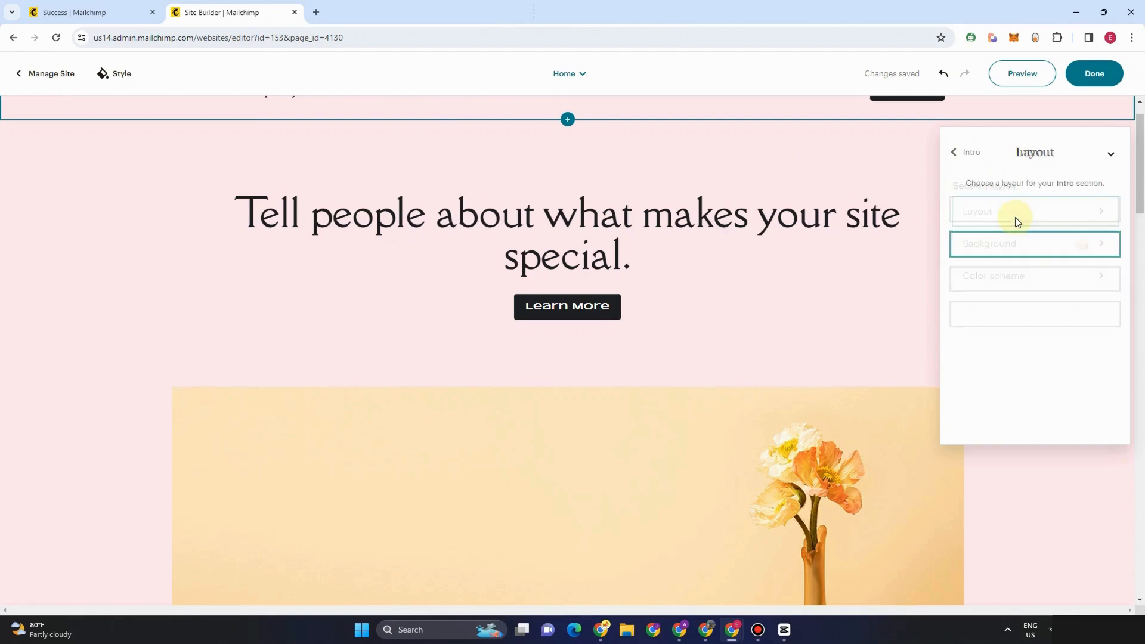
left_click(958, 153)
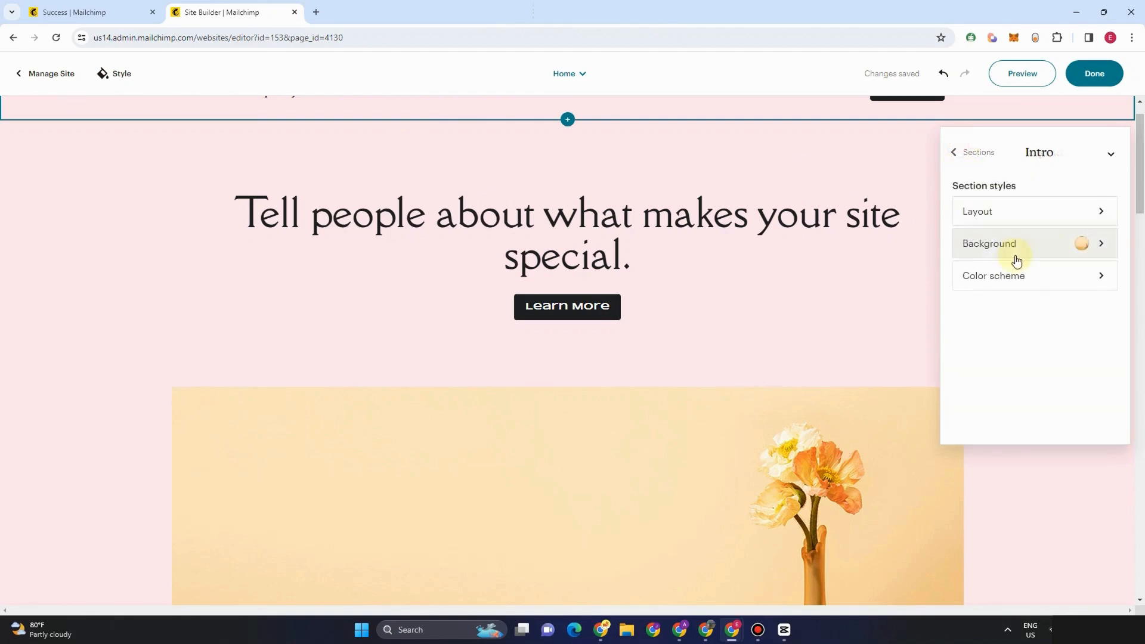
Set the Intro section's background type to Image and open the content studio to choose a picture.
left_click(1014, 249)
left_click(997, 193)
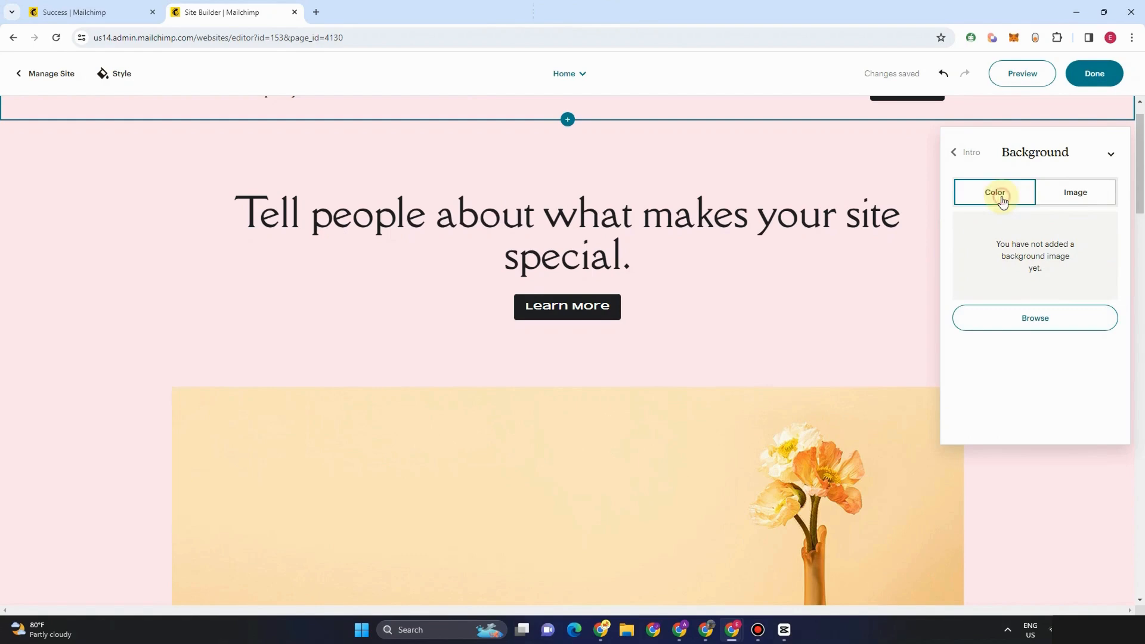
left_click(1065, 194)
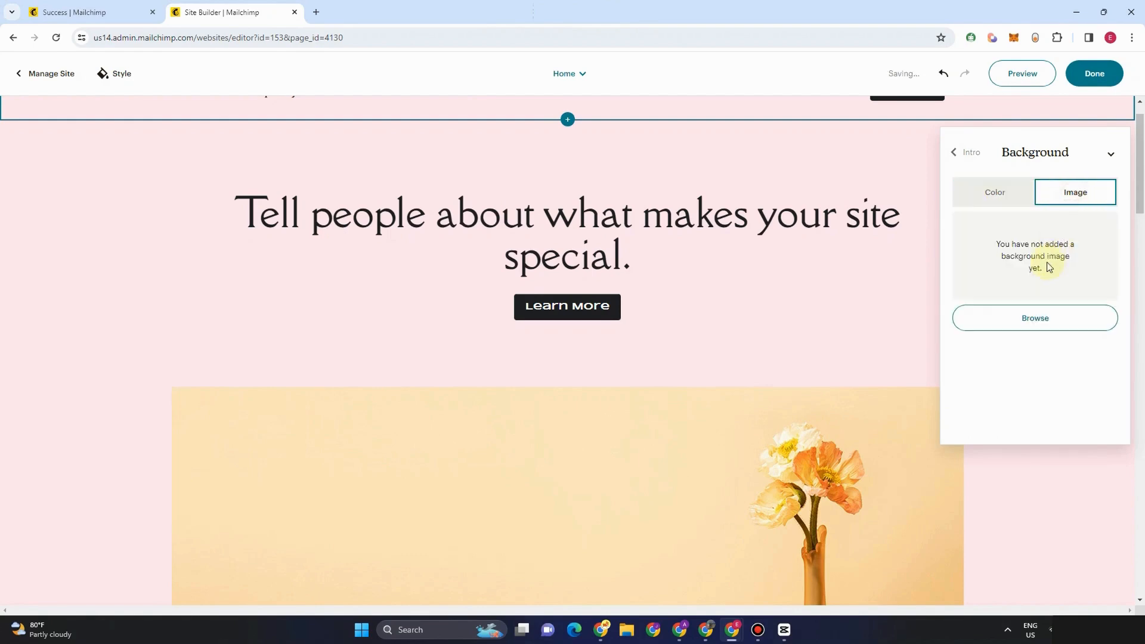
left_click(1048, 267)
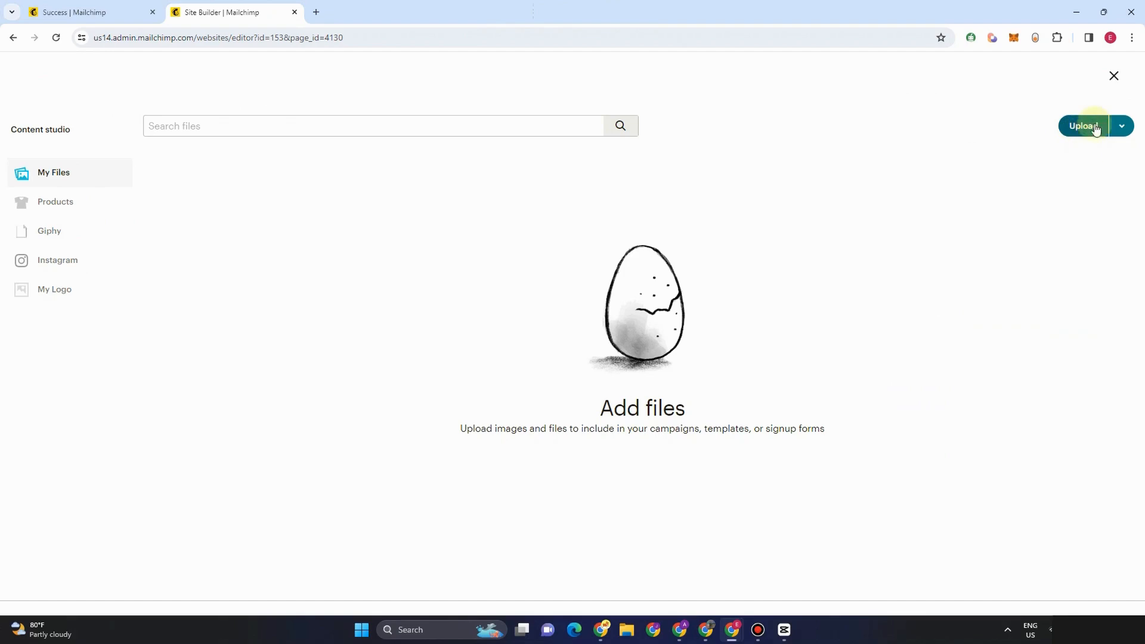
Browse the Products, Giphy, Instagram and My Logo sources and use a skincare products photo from My Files as the Intro background.
left_click(49, 203)
left_click(63, 233)
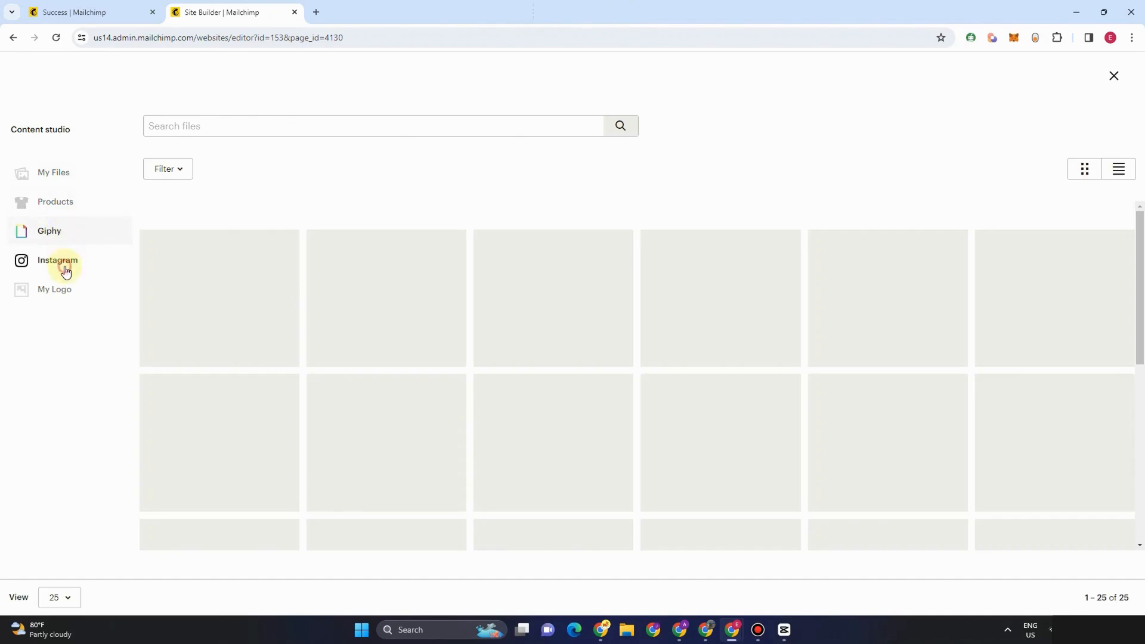
left_click(65, 270)
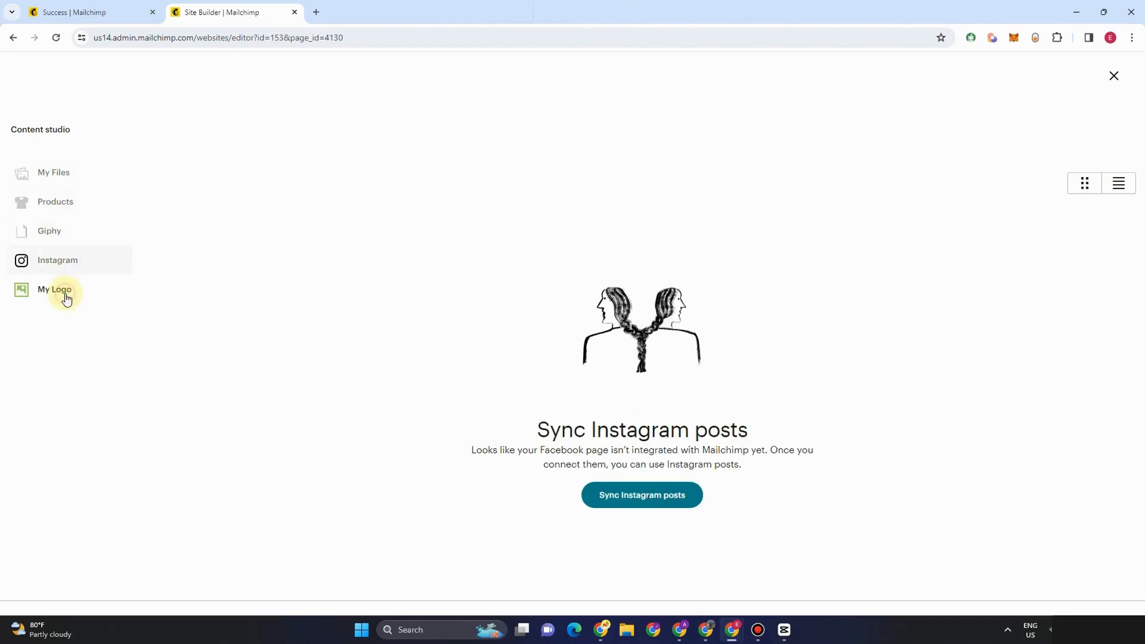
left_click(61, 290)
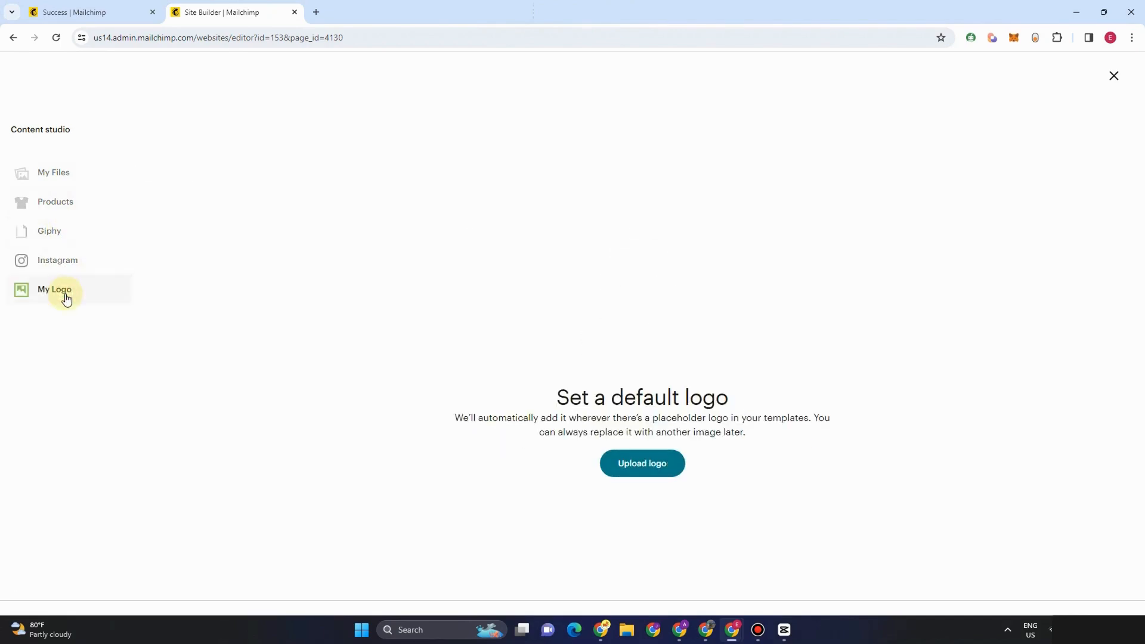
left_click(64, 183)
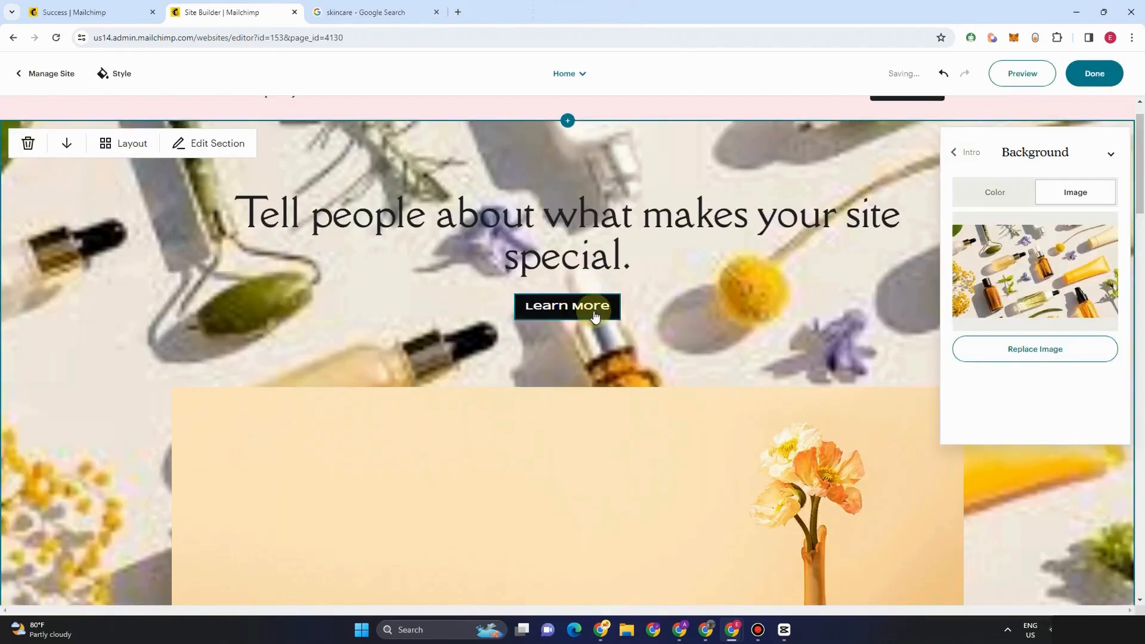
Reopen the background image choice, select the uploaded photo download (1).jpeg in My Files and dismiss the upload notice.
left_click(1016, 355)
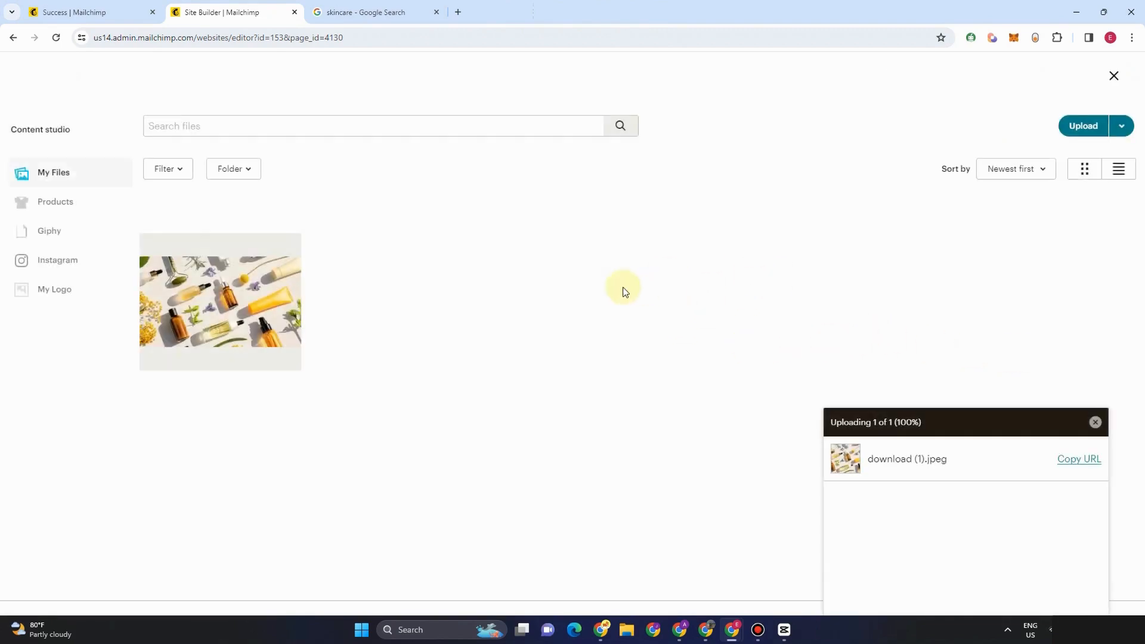
left_click(160, 267)
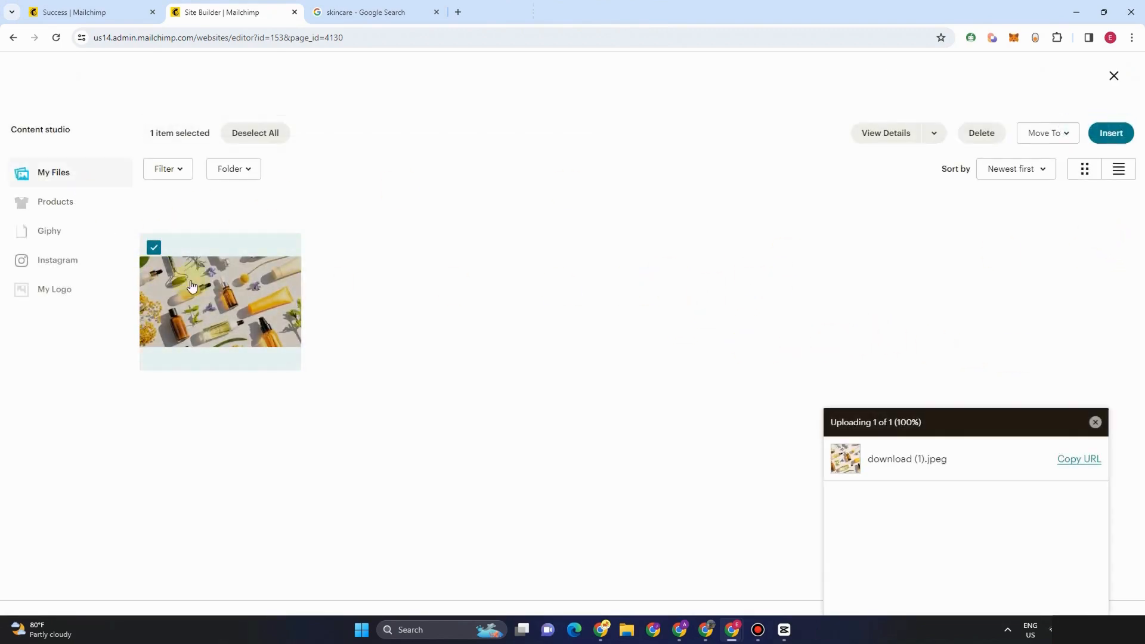
left_click(1096, 423)
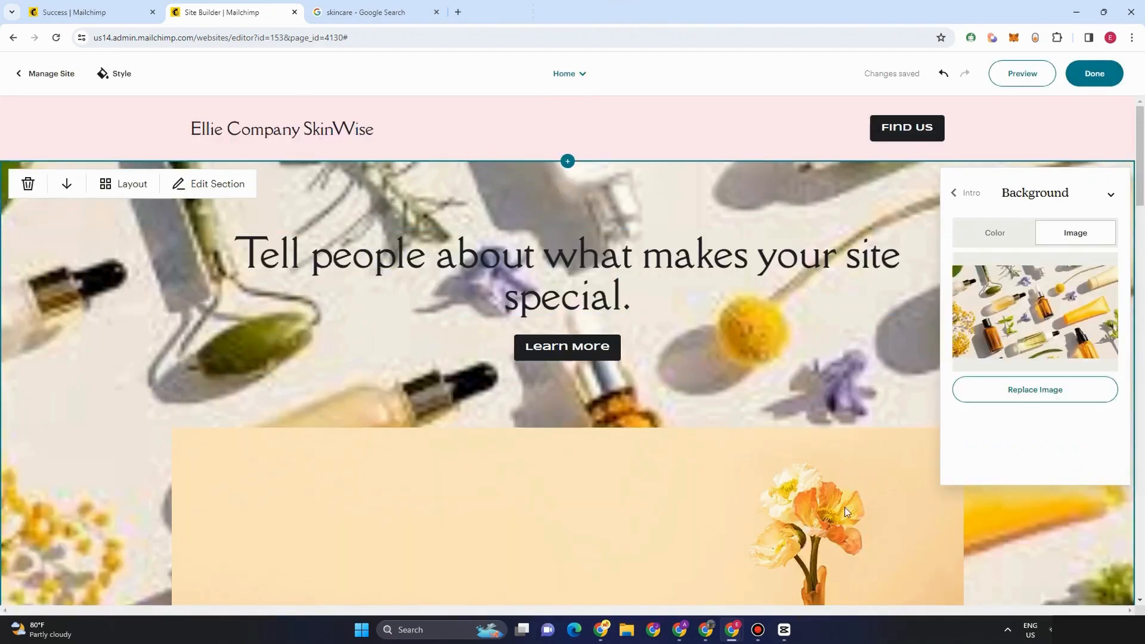
Review the Intro section and replace its background image with the photo of skincare bottles and cream jars.
scroll(499, 359, "down", 10)
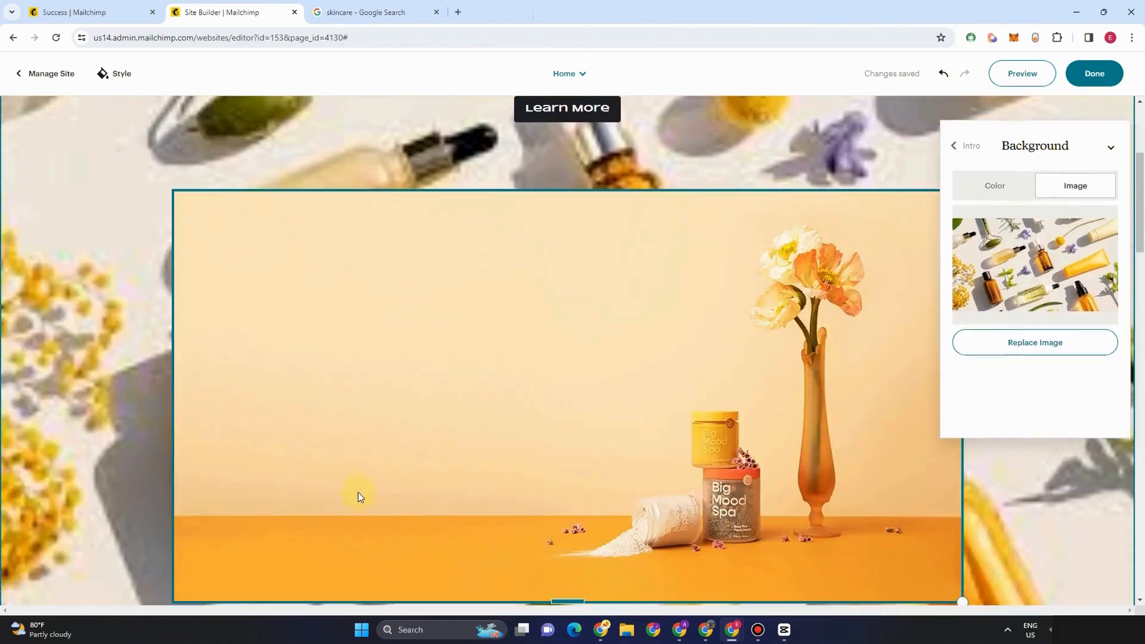
scroll(640, 475, "up", 8)
scroll(547, 424, "up", 4)
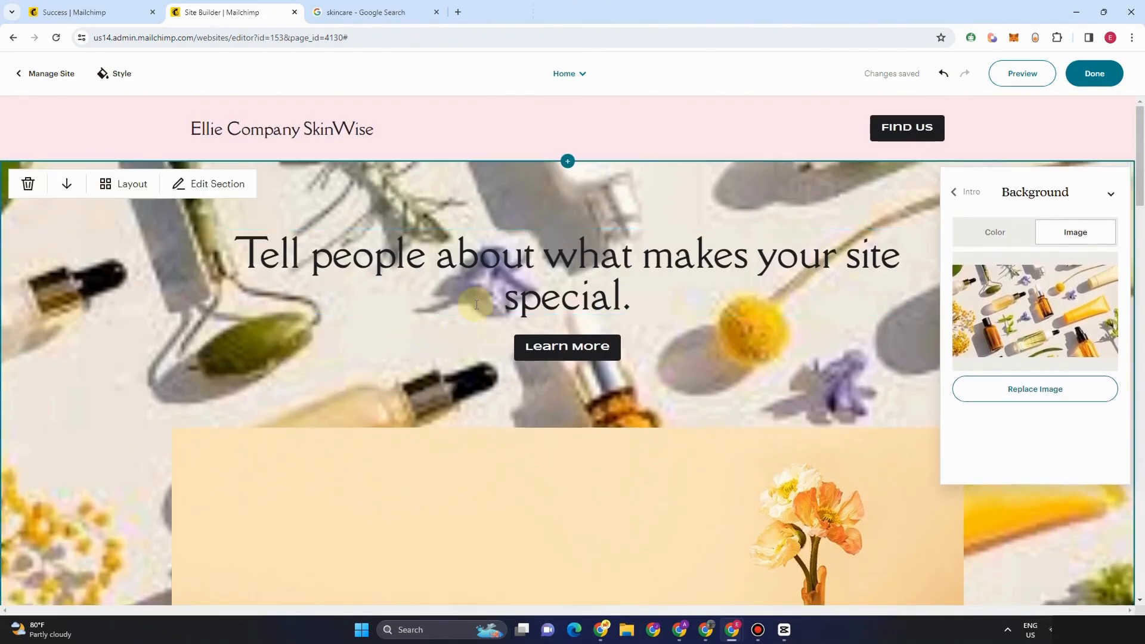
left_click(1048, 388)
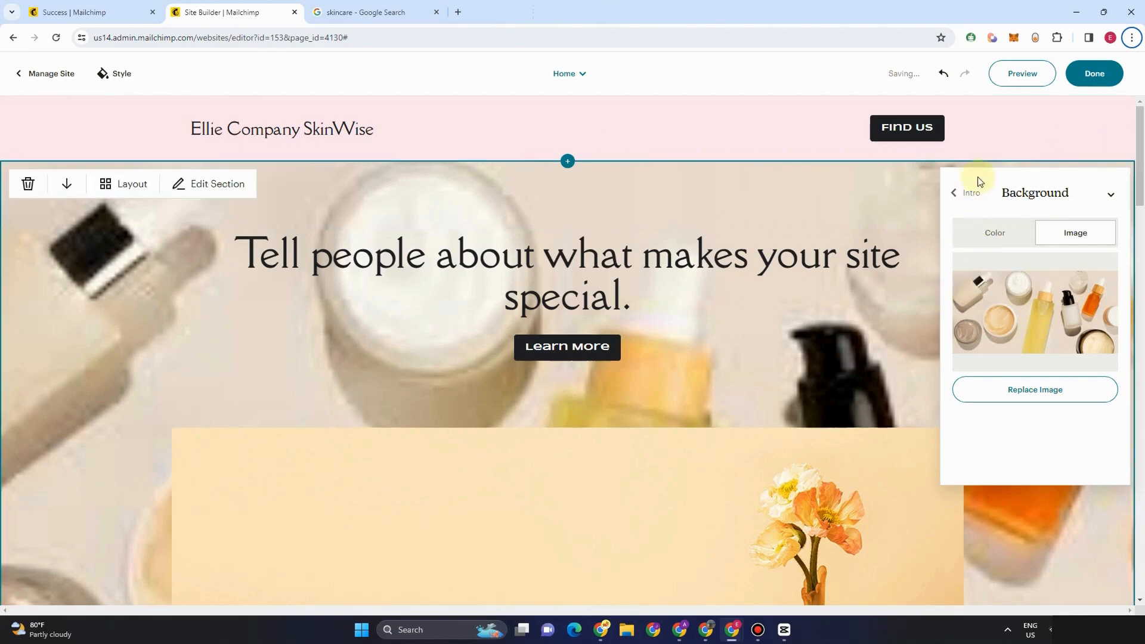
Replace the Intro section's heading text with "ELLIE CARES".
left_click(1020, 140)
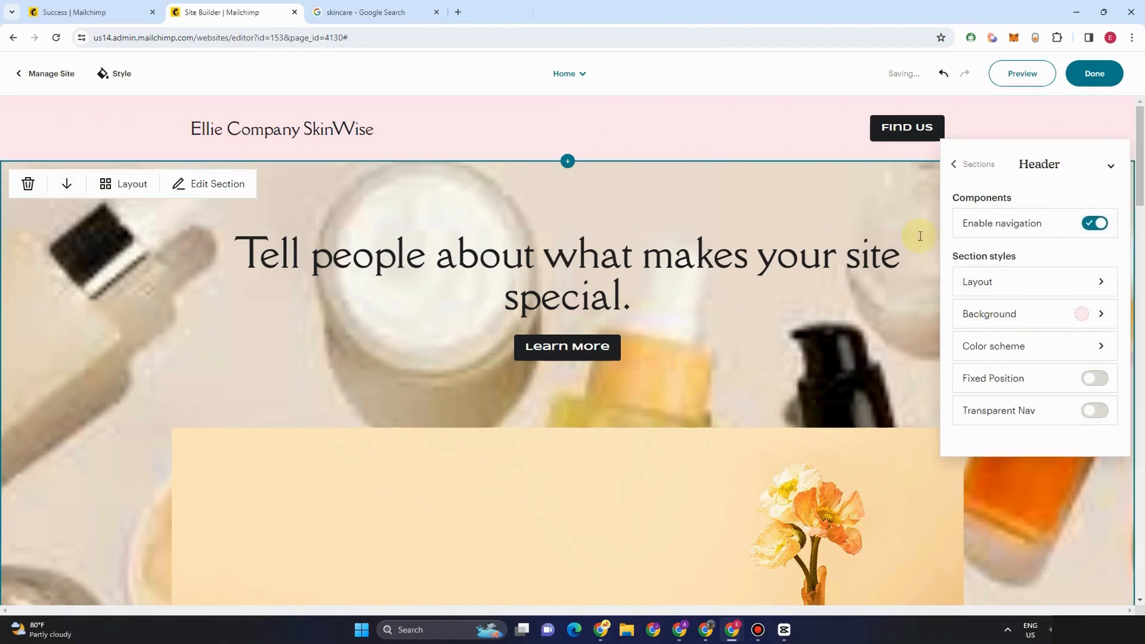
left_click(615, 284)
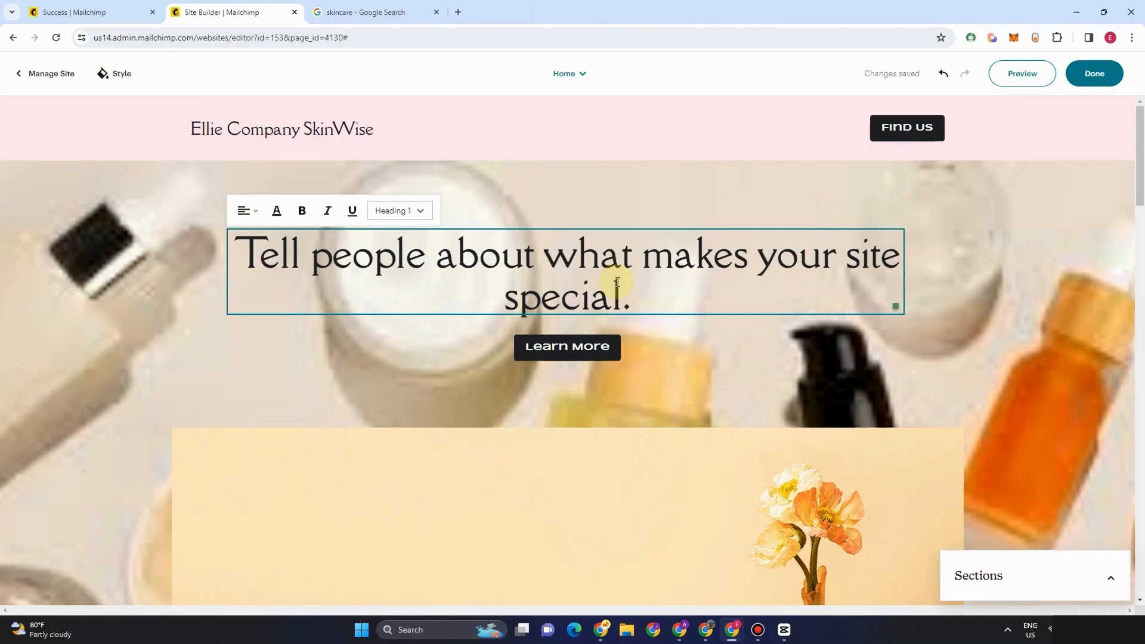
left_click_drag(235, 251, 260, 254)
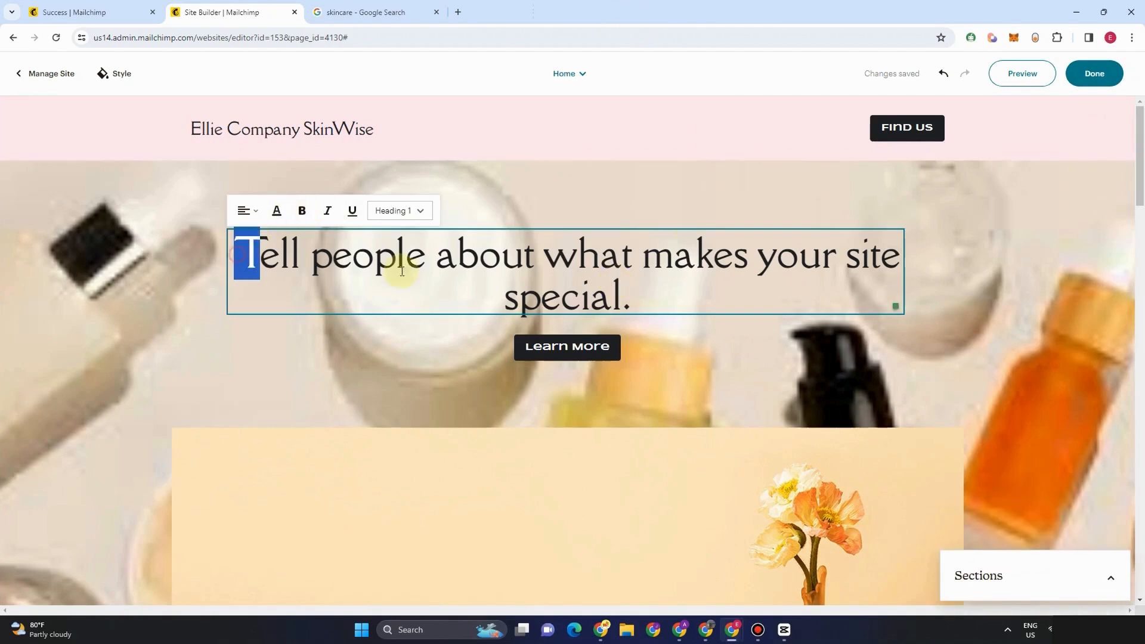
left_click_drag(402, 271, 731, 310)
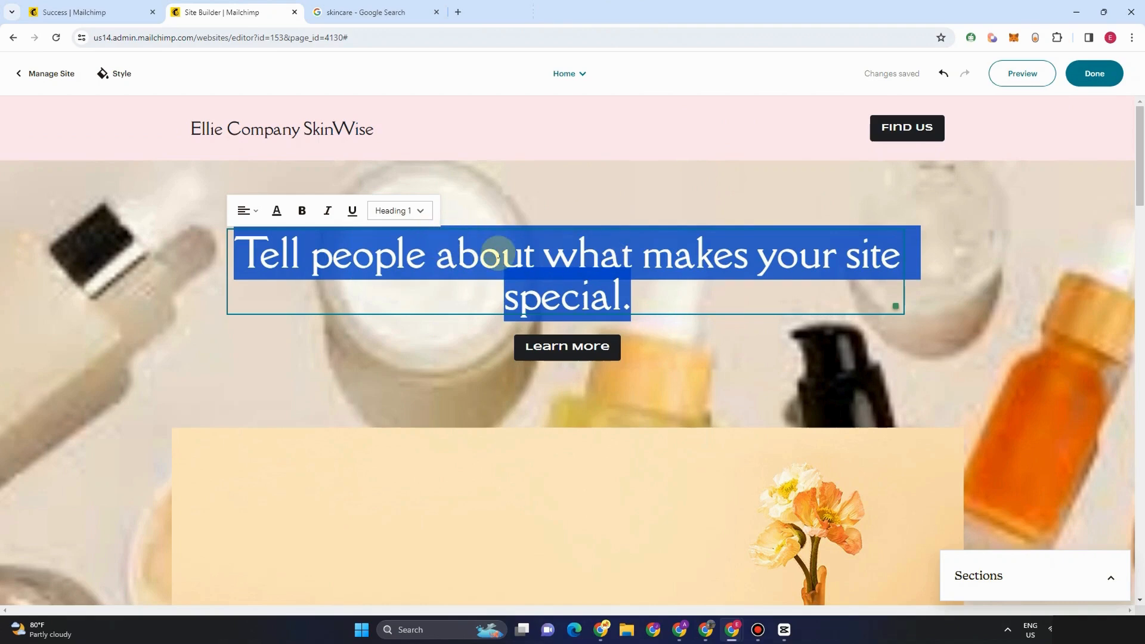
type("ell")
key("BackSpace")
key("BackSpace")
key("BackSpace")
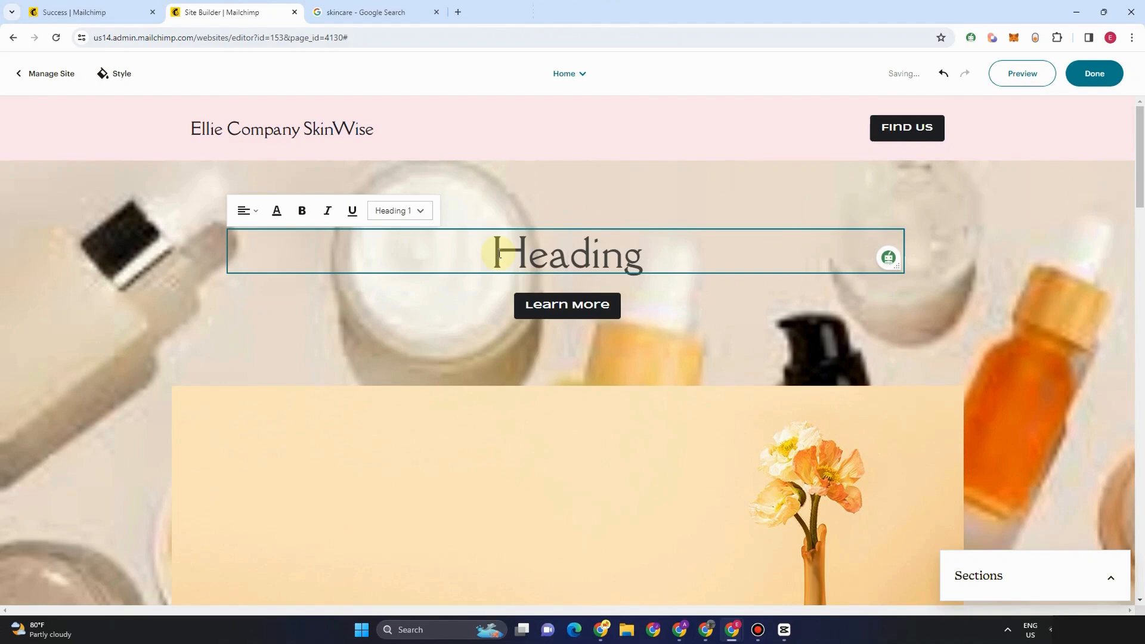
type("ELLI")
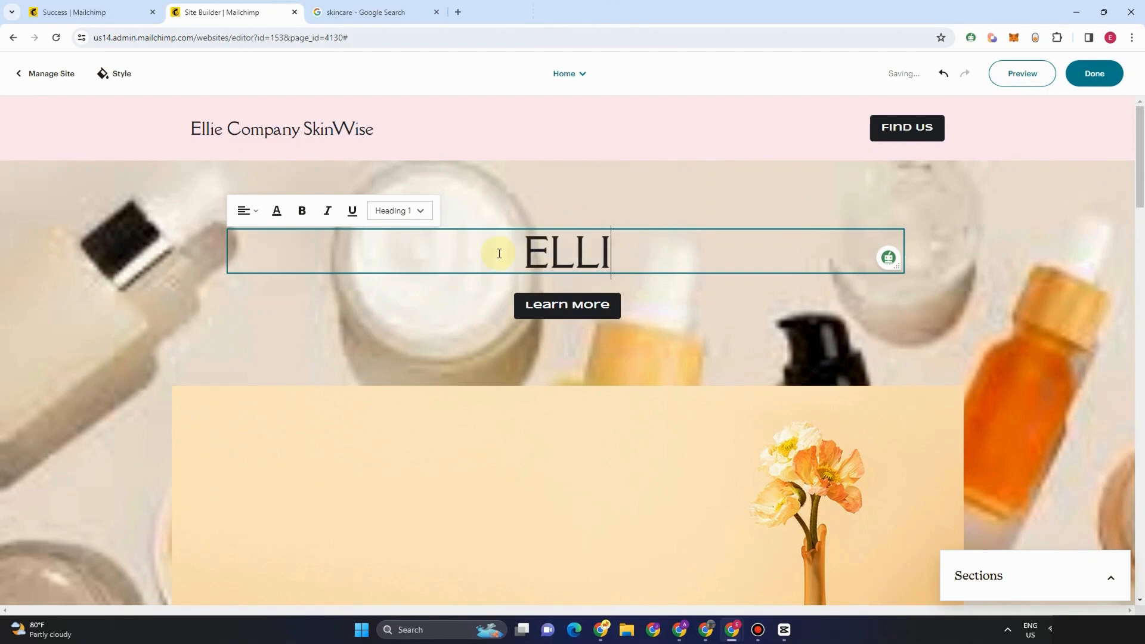
type("E CARES")
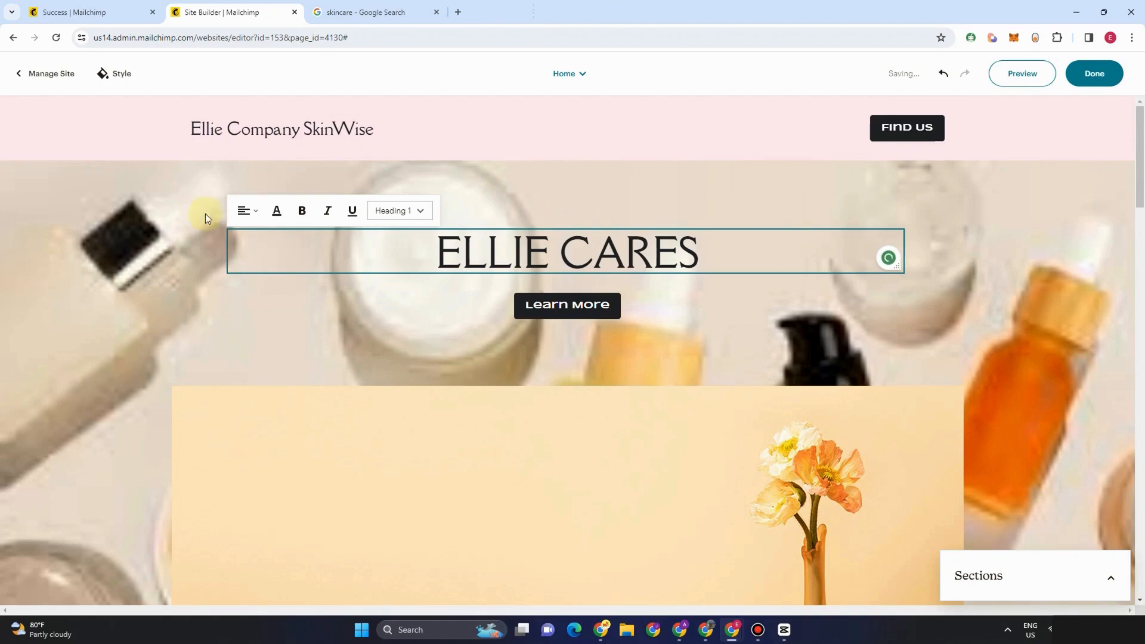
Try right alignment on the ELLIE CARES heading and set it to center aligned.
left_click(256, 216)
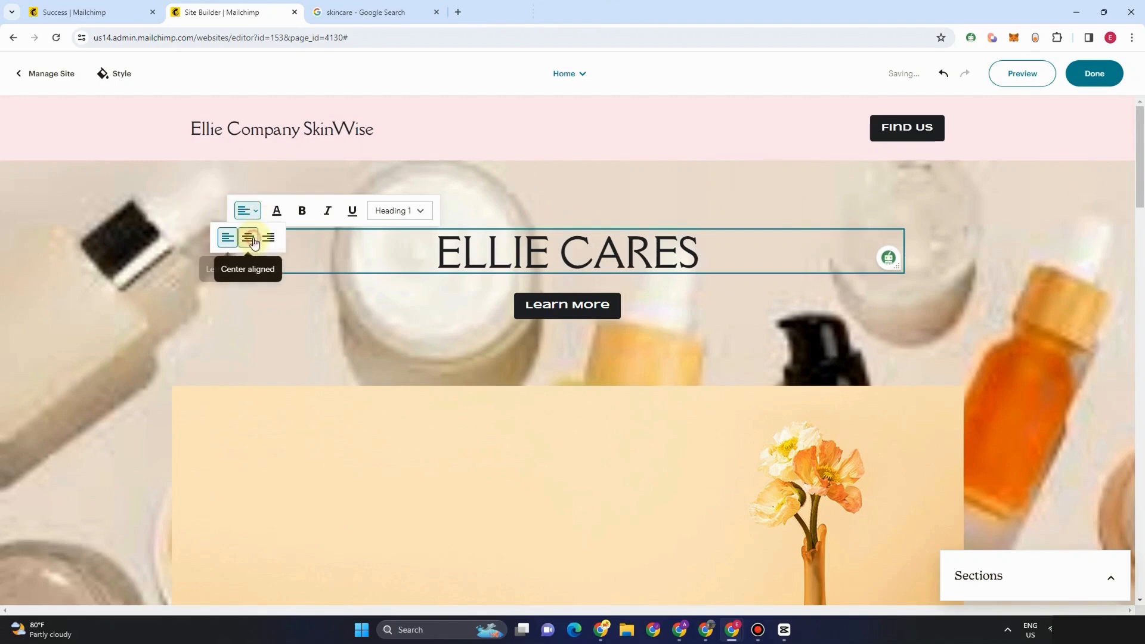
left_click(248, 236)
left_click(269, 238)
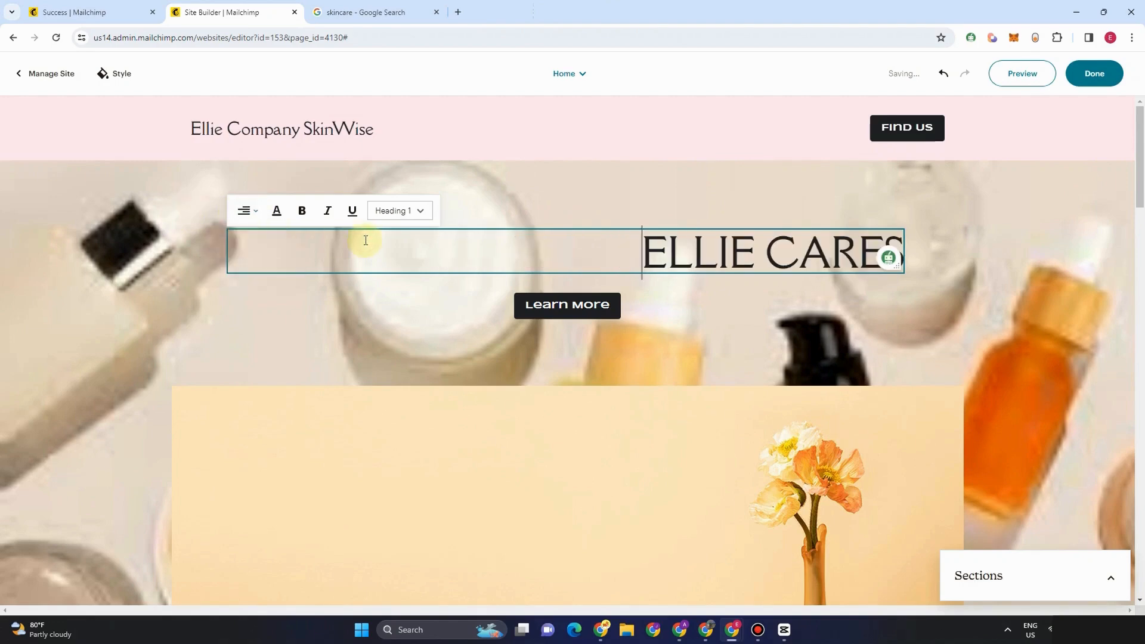
left_click(244, 215)
left_click(248, 238)
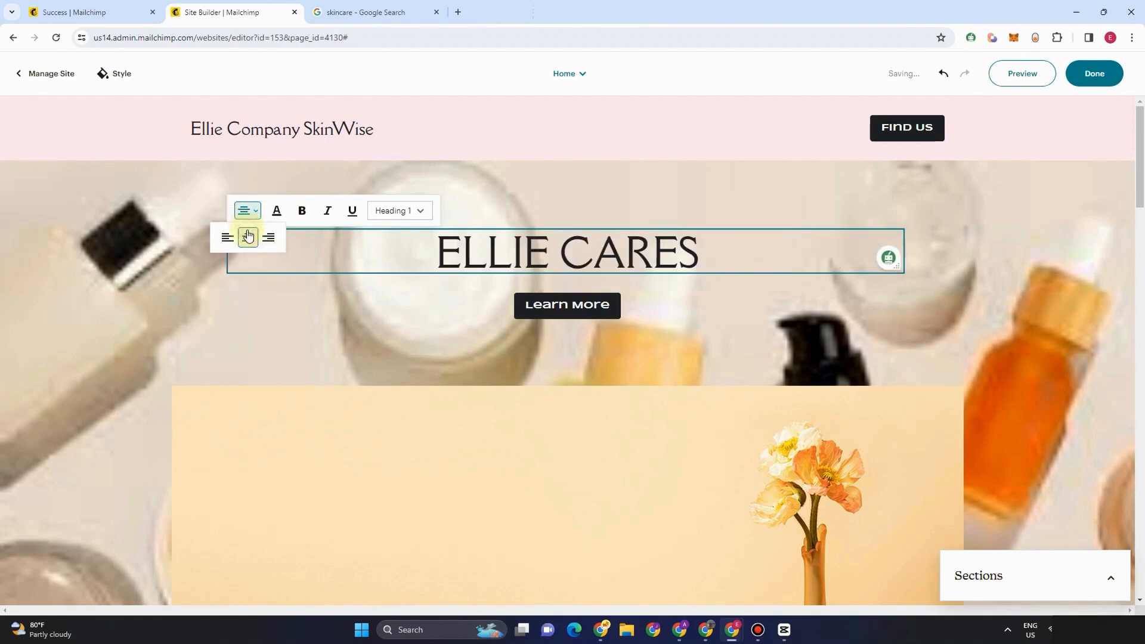
Try pink as the ELLIE CARES heading's text color and restore the original near-black color.
left_click(278, 211)
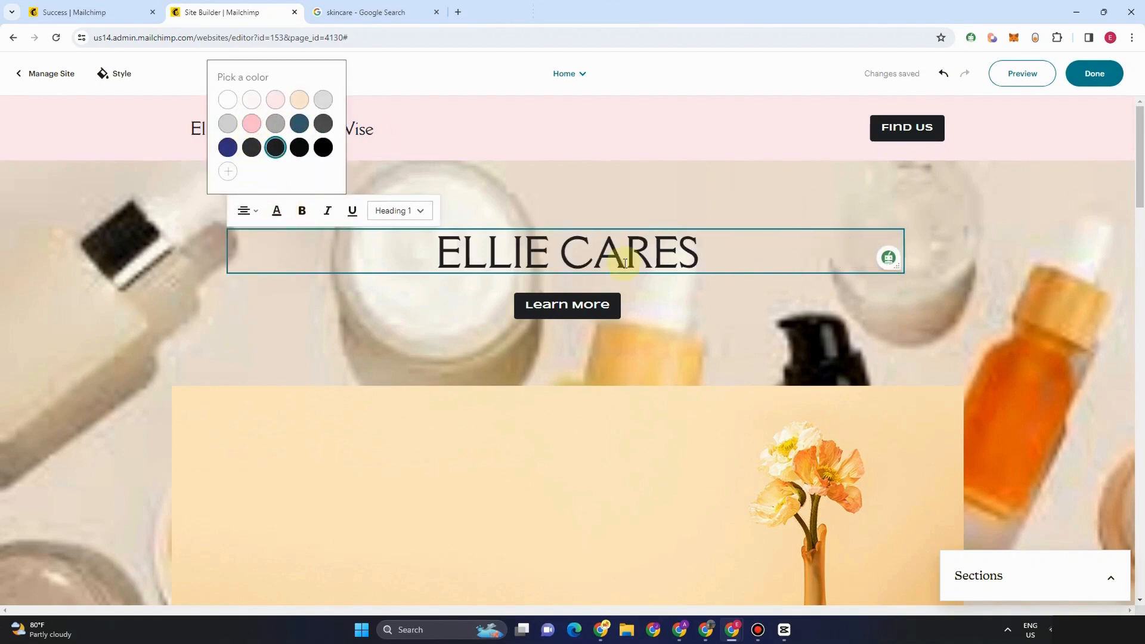
left_click(451, 250)
key("ctrl+a")
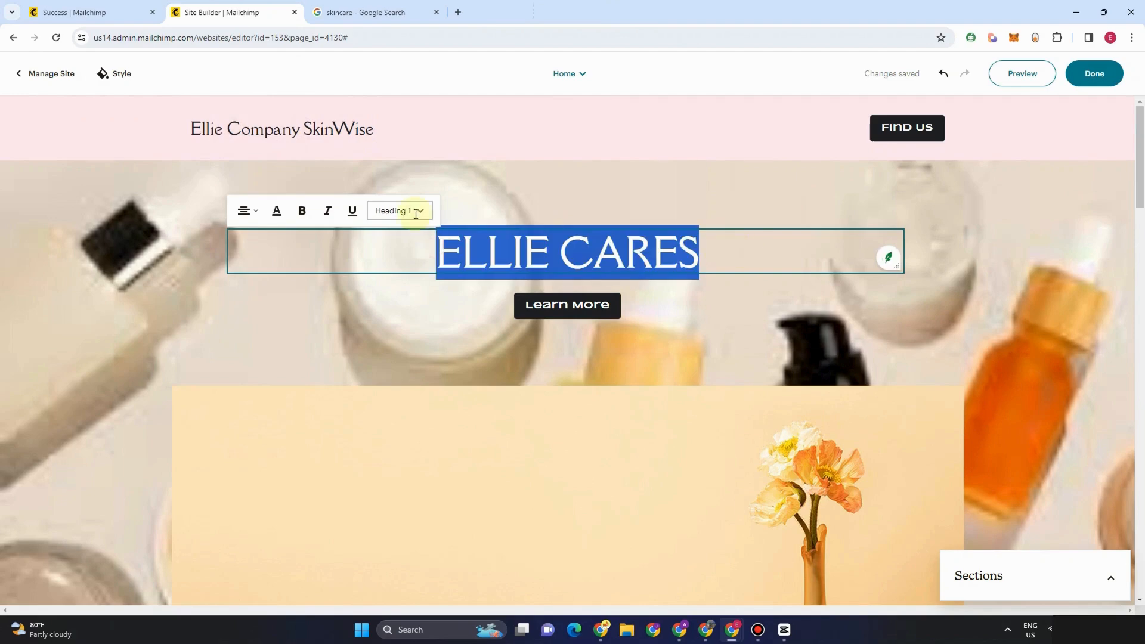
left_click(276, 211)
left_click(252, 124)
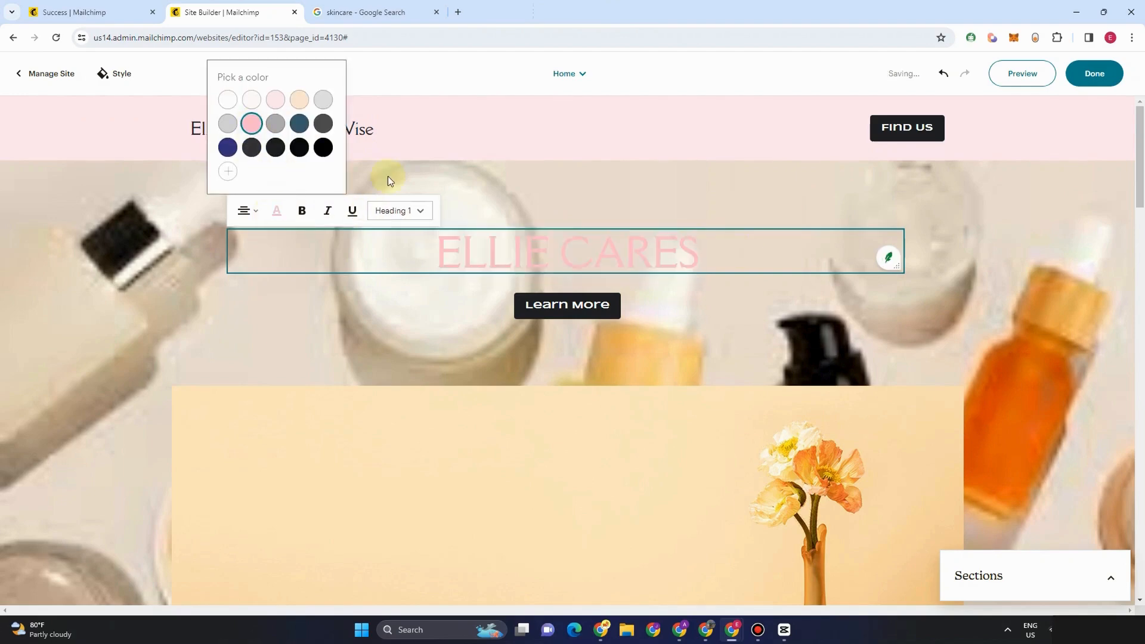
left_click(451, 252)
key("ctrl+a")
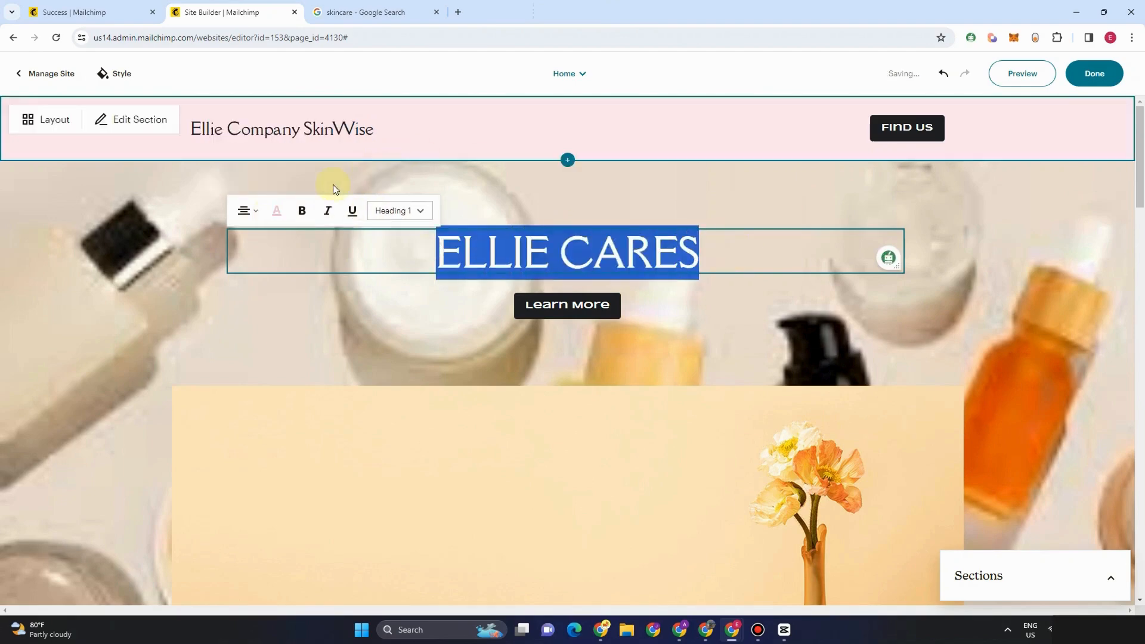
left_click(273, 222)
left_click(276, 147)
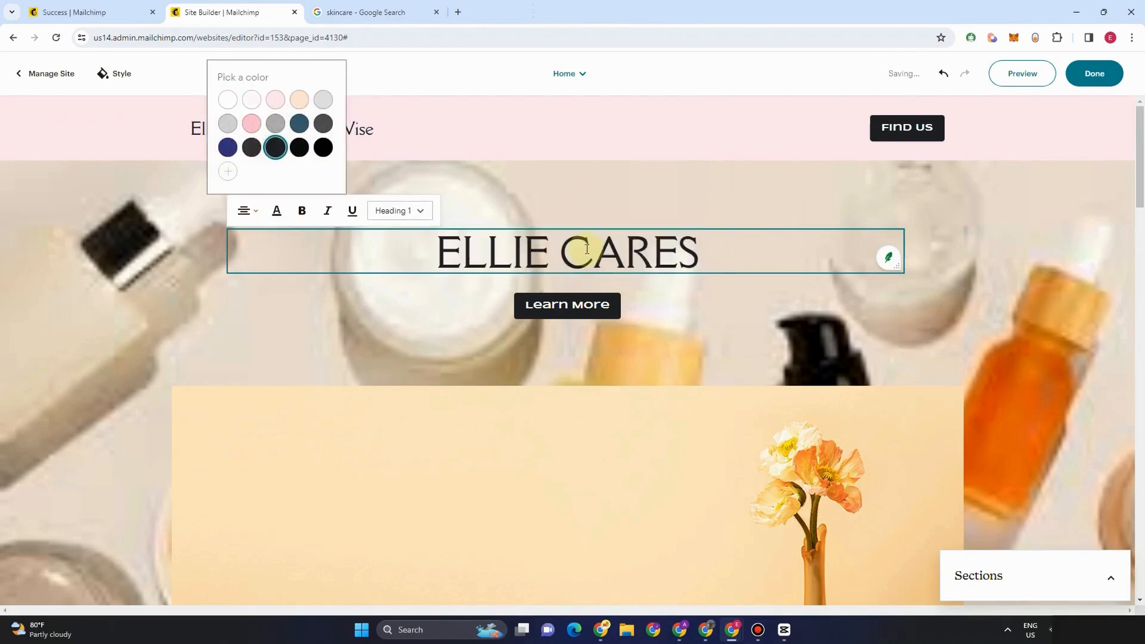
Make the ELLIE CARES heading bold and underlined, without italics.
left_click(303, 212)
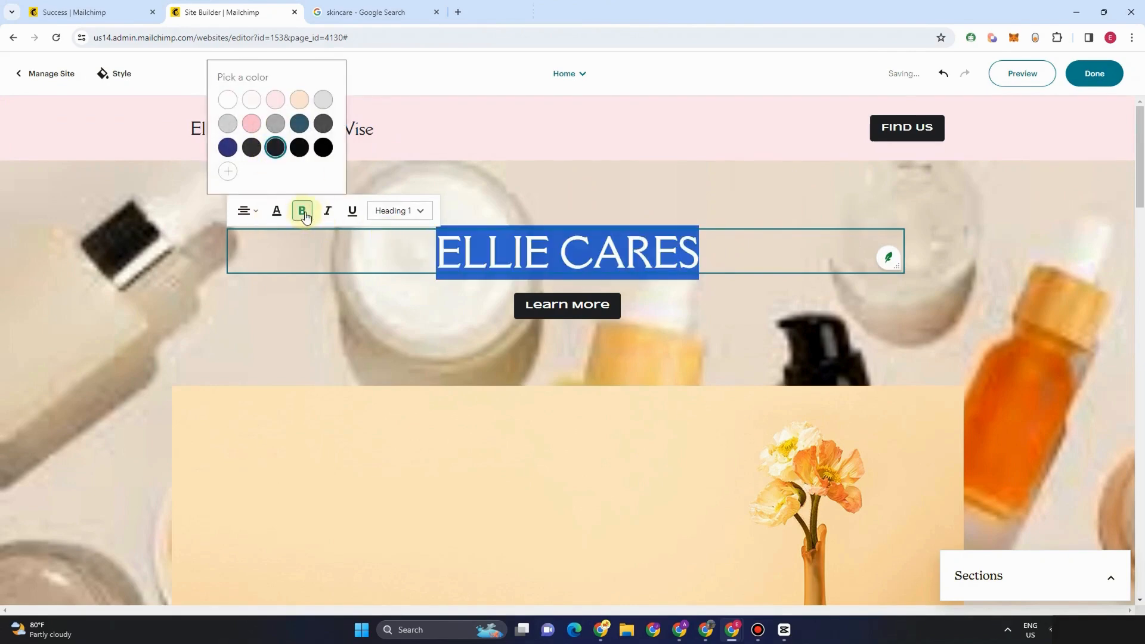
left_click(327, 212)
left_click(327, 212)
left_click(357, 213)
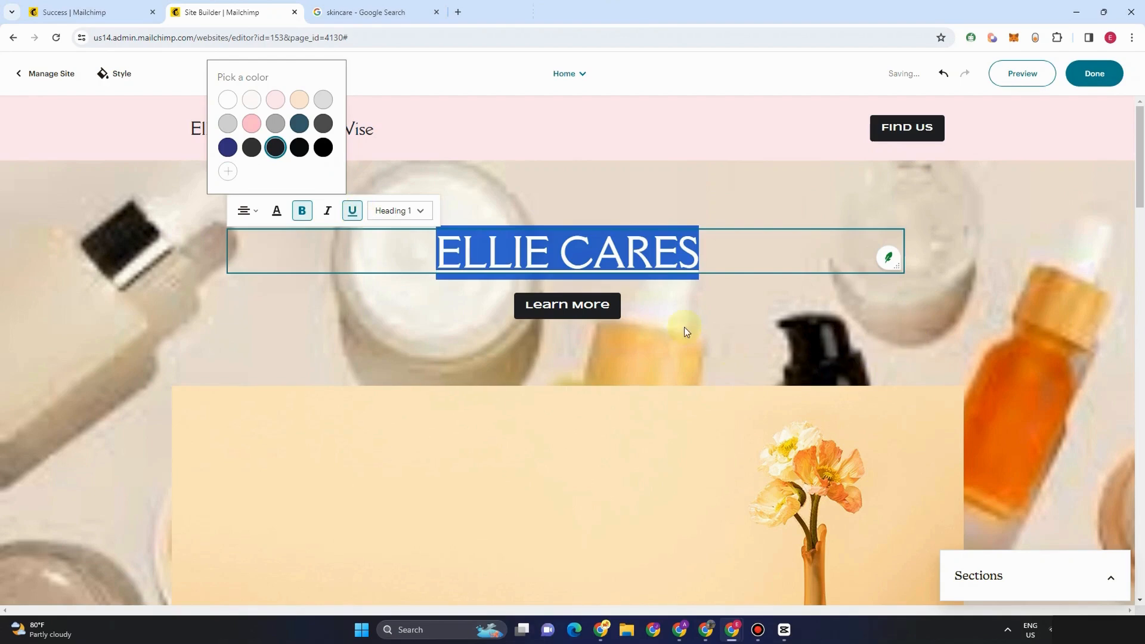
left_click(694, 296)
Add a tagline line below the ELLIE CARES heading reading "TH BEST SKIN CARE FOR YOU!!".
left_click(724, 258)
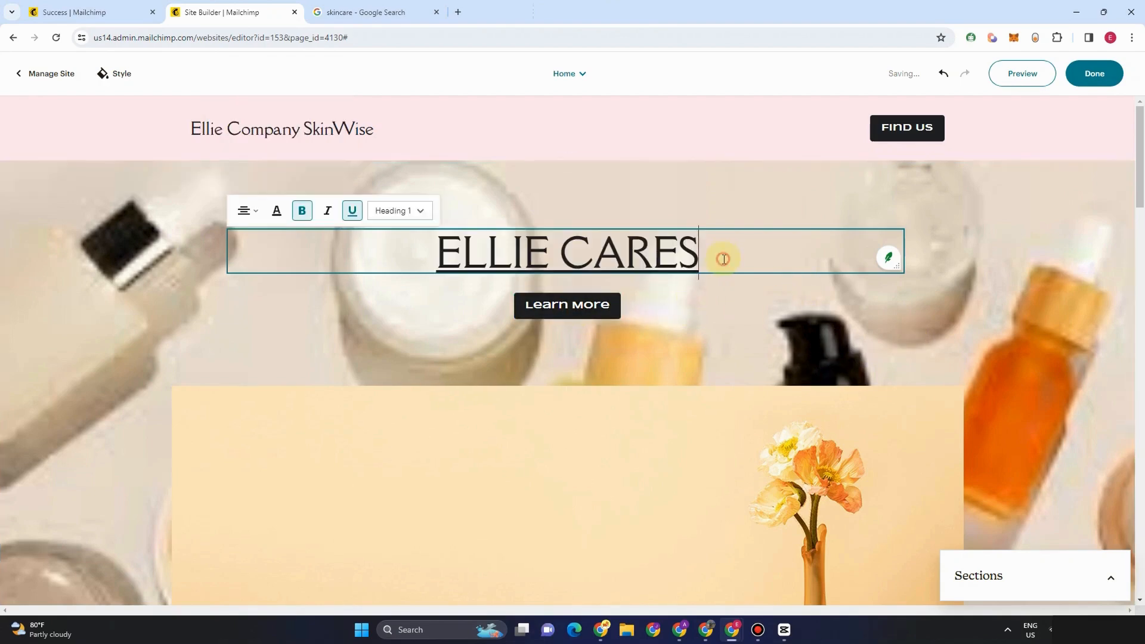
key("Return")
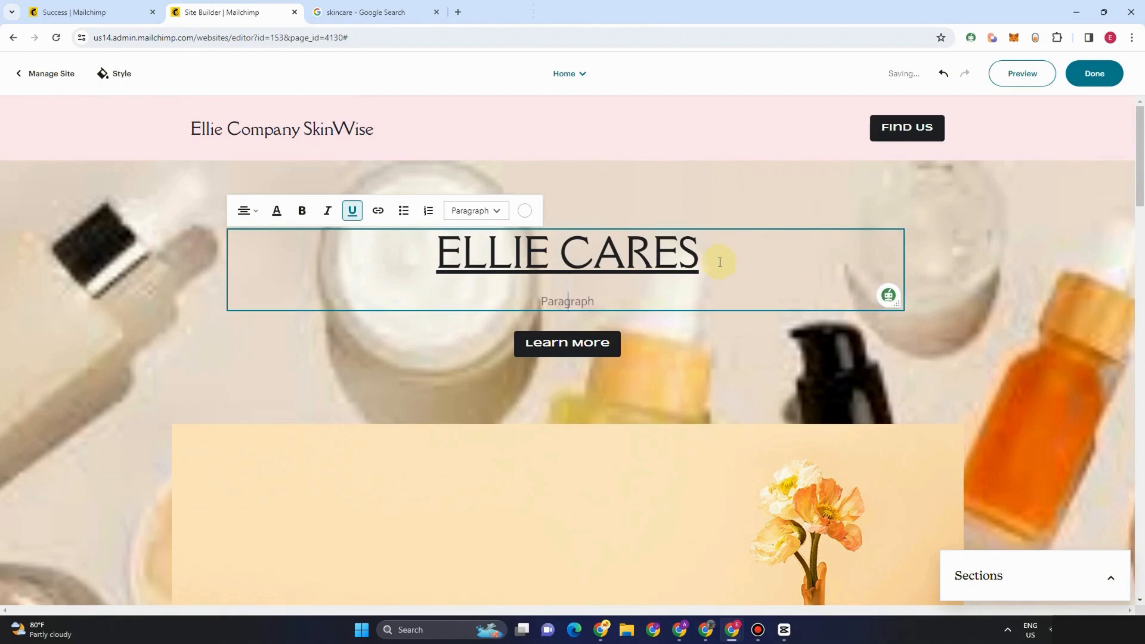
type("t")
key("BackSpace")
type("TH BEST SKIN CARE FO")
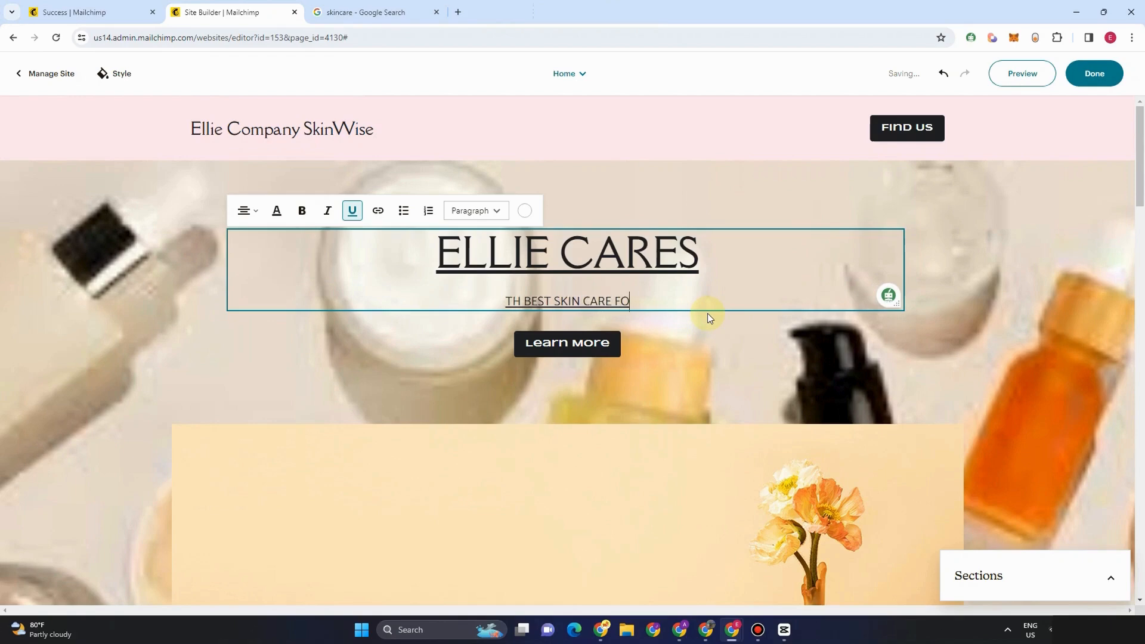
type("R YOU!!")
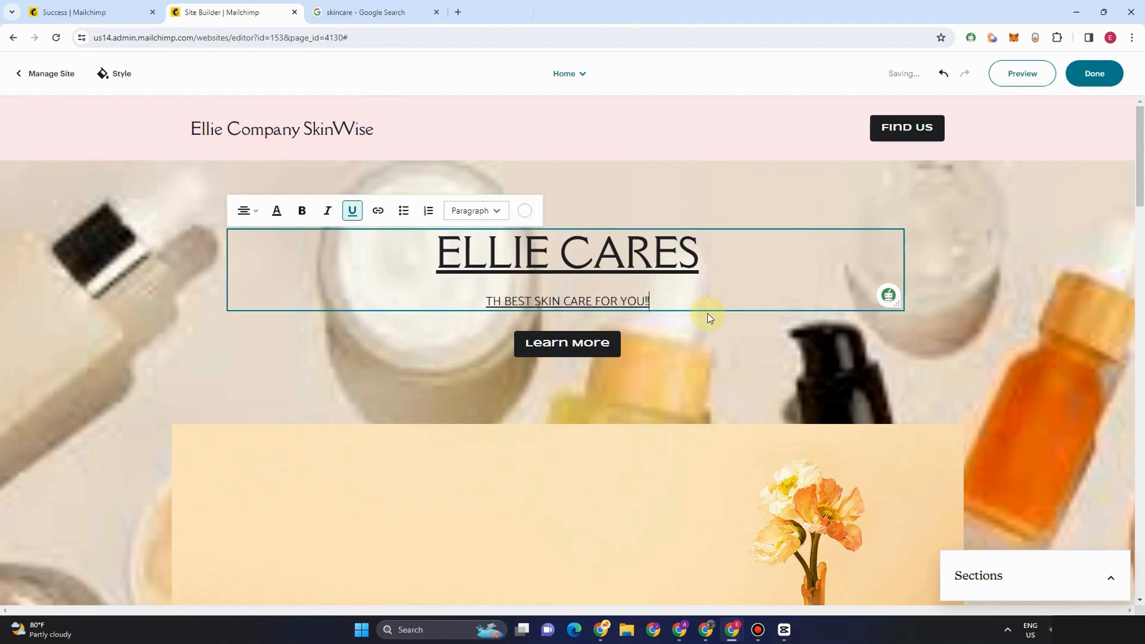
Compare heading sizes for the tagline, set it to Heading 4 and correct its first word to "THE".
left_click(484, 214)
left_click(485, 275)
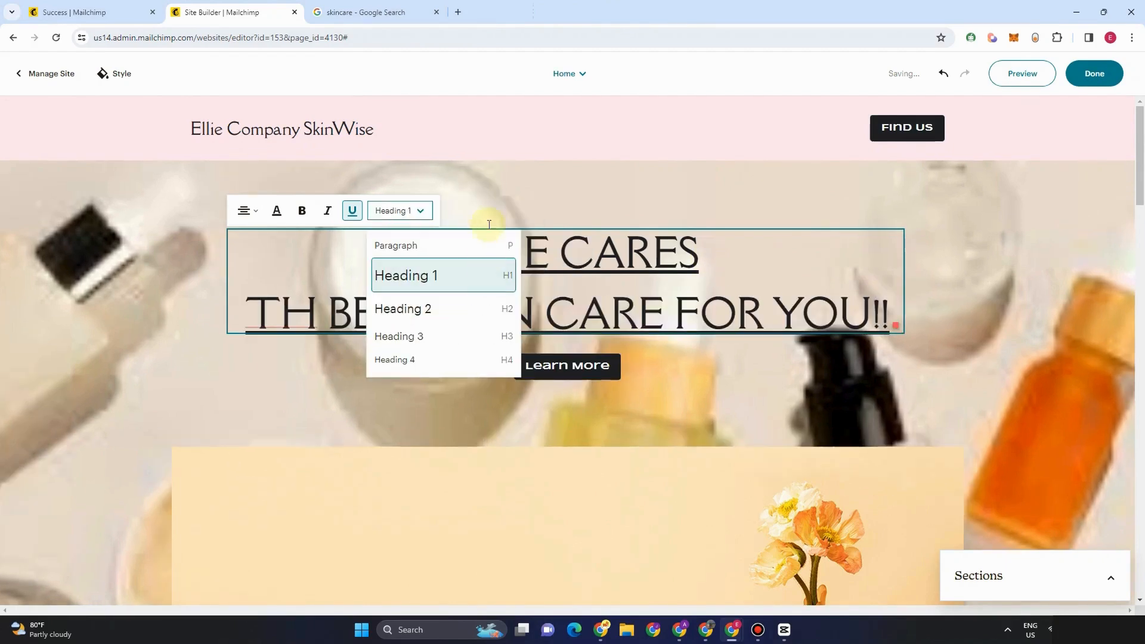
left_click(440, 313)
left_click(441, 334)
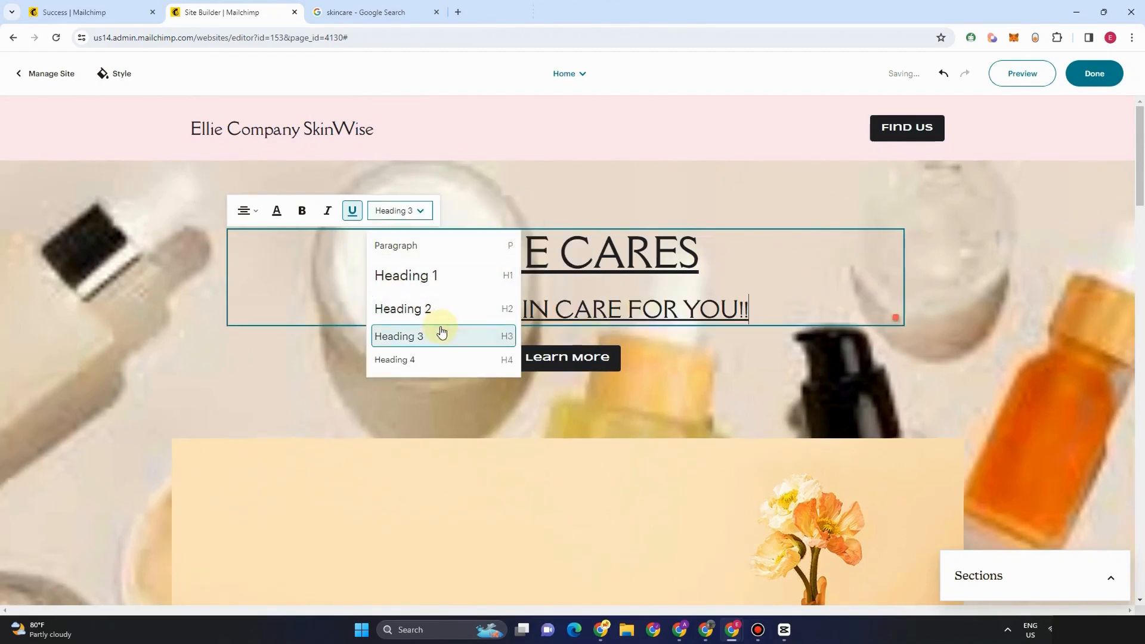
left_click(442, 357)
left_click(709, 208)
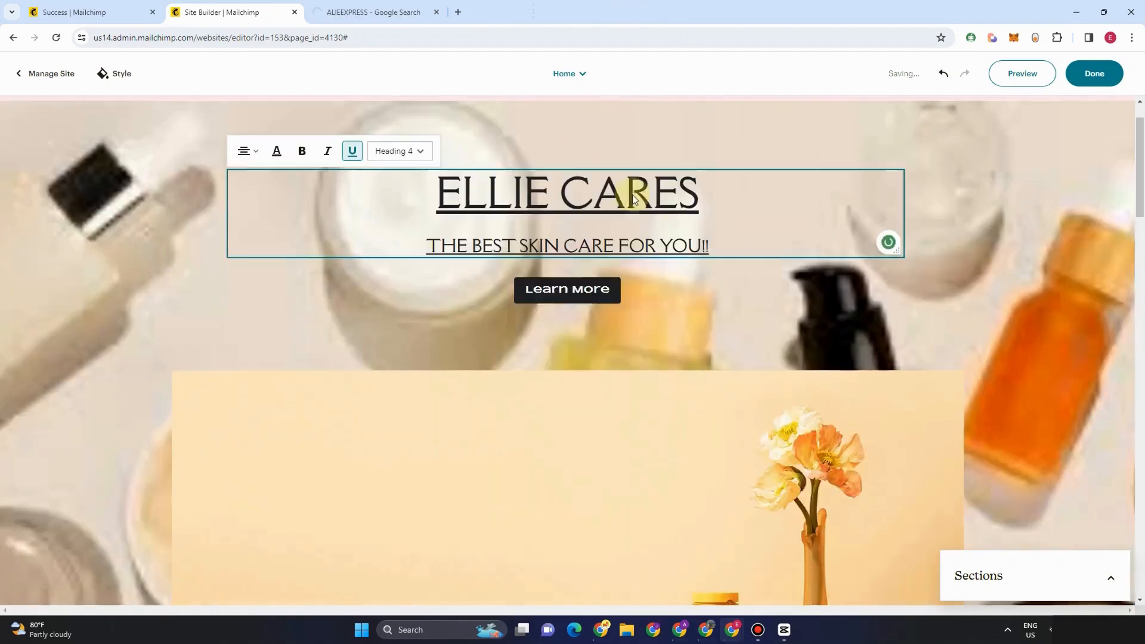
Link the Learn More button to the external shopping cart URL ending in shoppingcart/index.html, keeping it opening in a new window, and save the link.
left_click(551, 292)
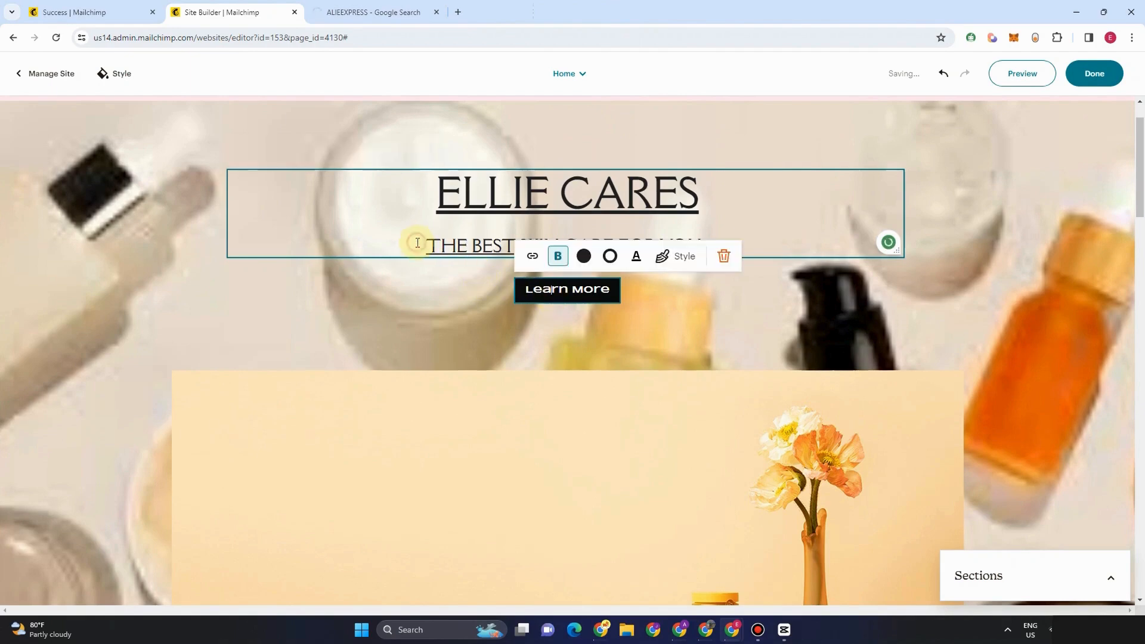
left_click(528, 255)
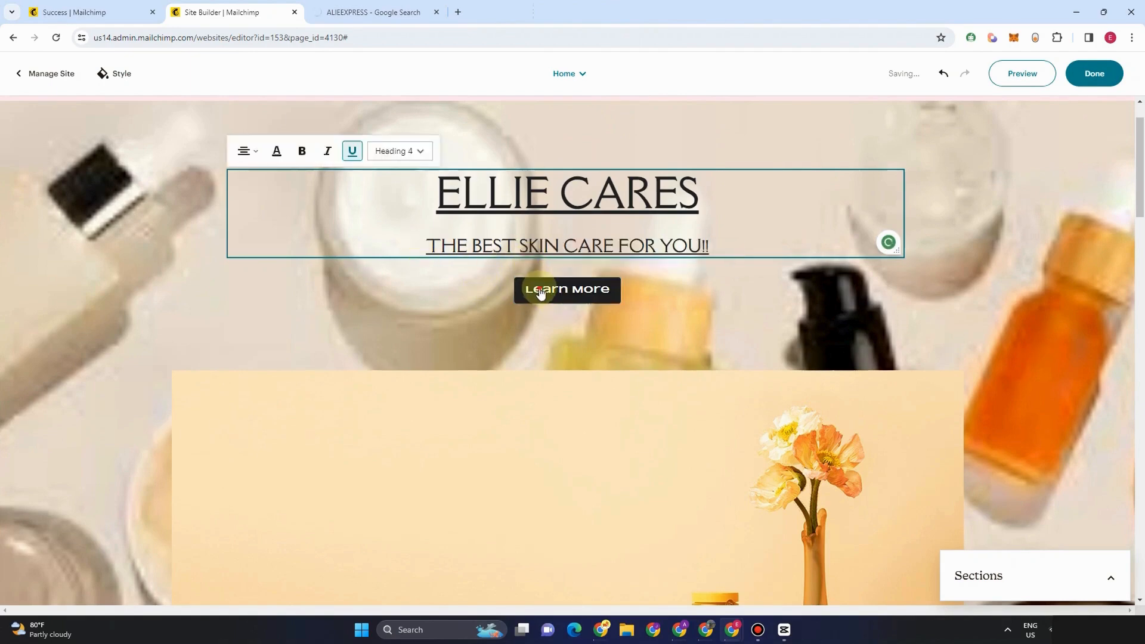
left_click(525, 279)
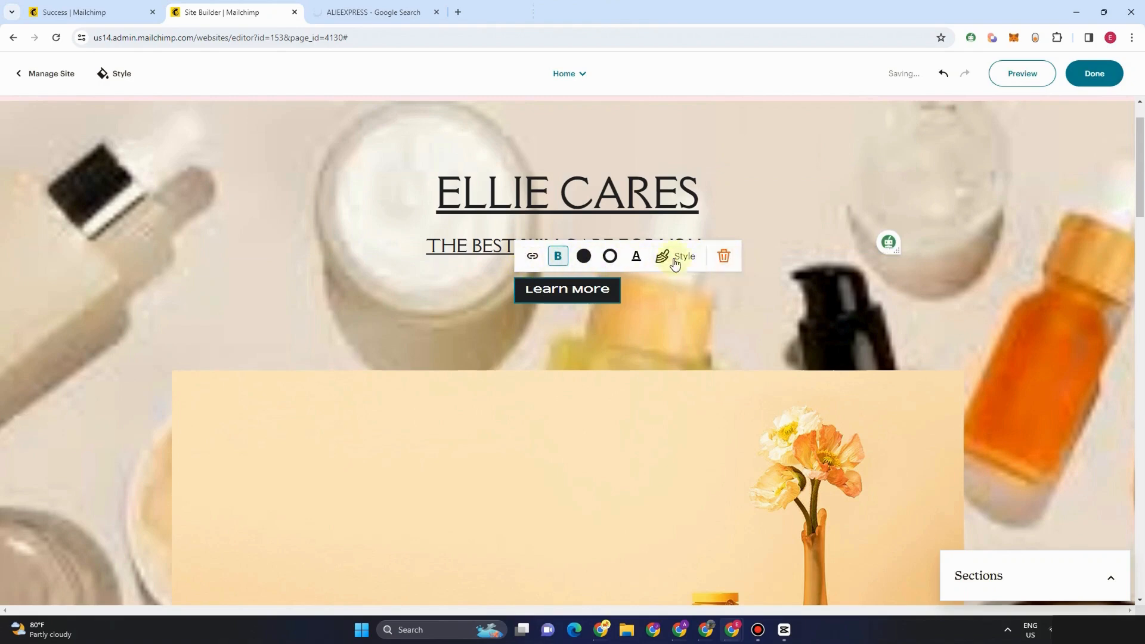
left_click(532, 256)
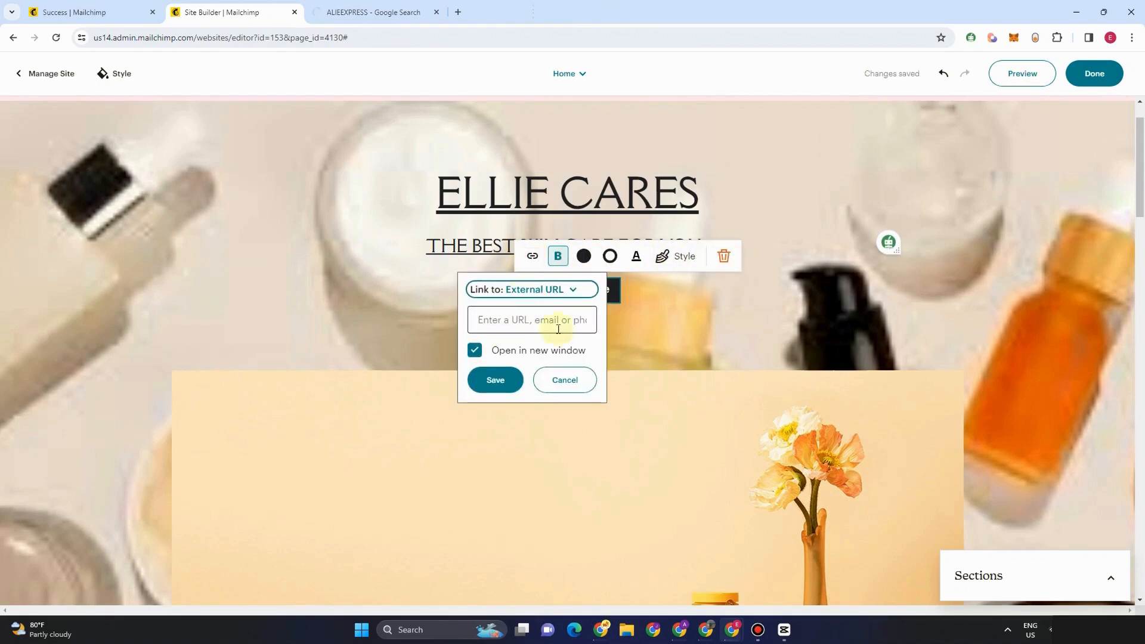
left_click(391, 11)
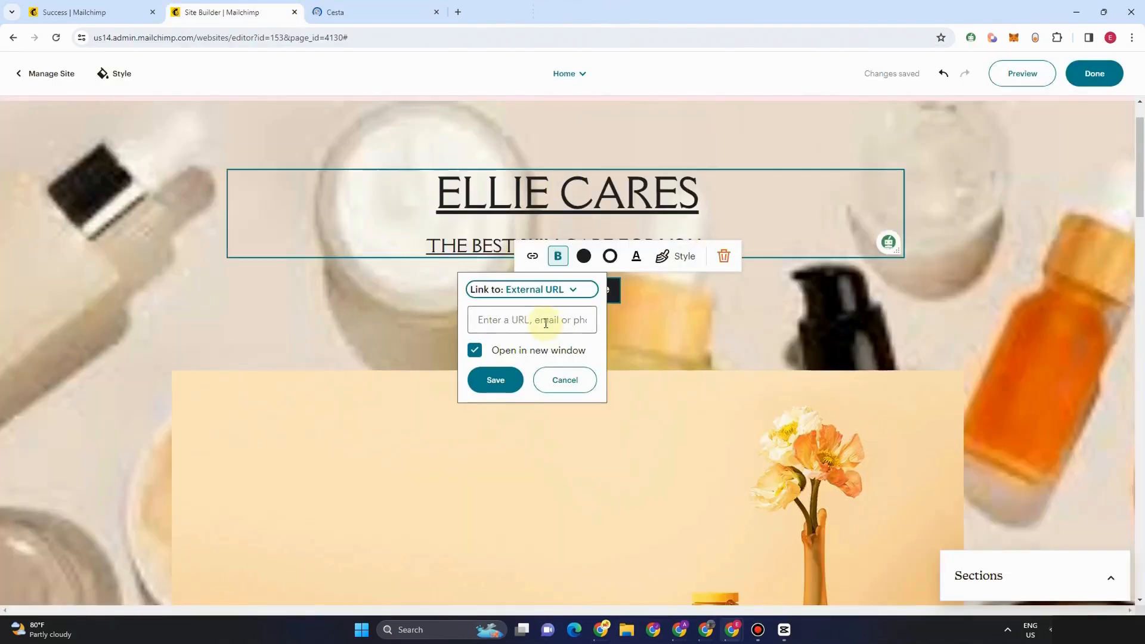
left_click(545, 322)
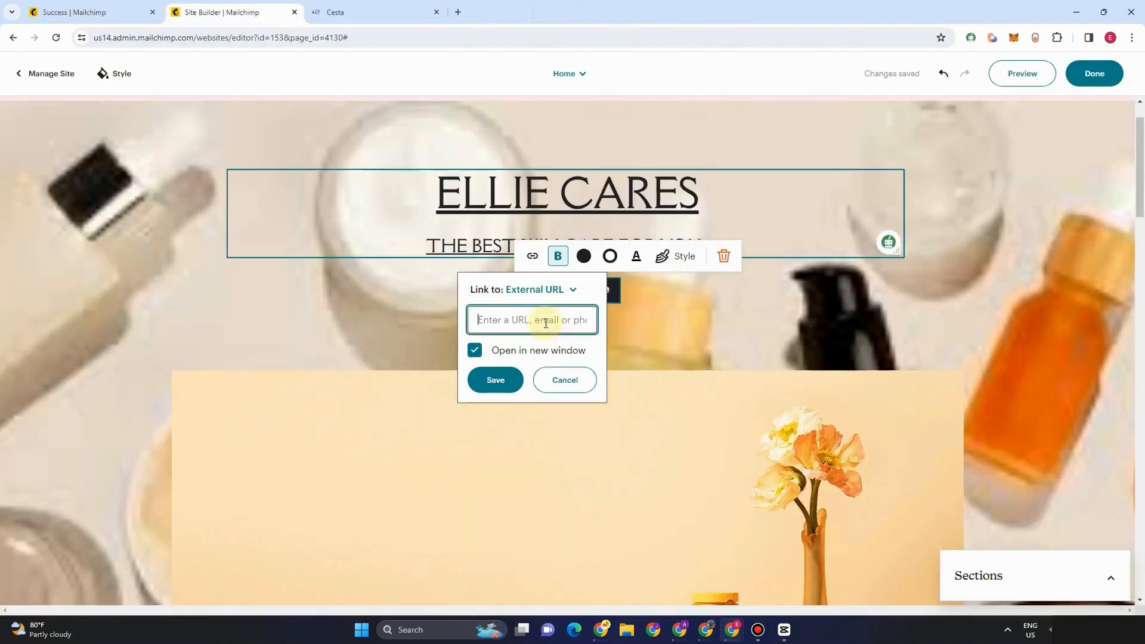
key("ctrl+v")
left_click(501, 417)
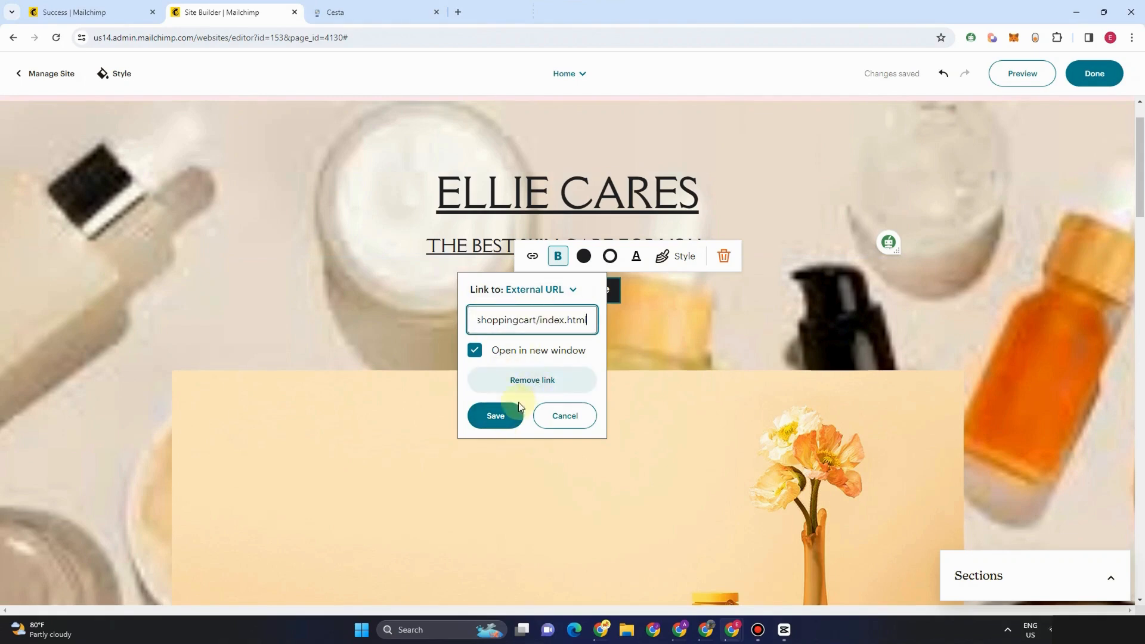
left_click(504, 417)
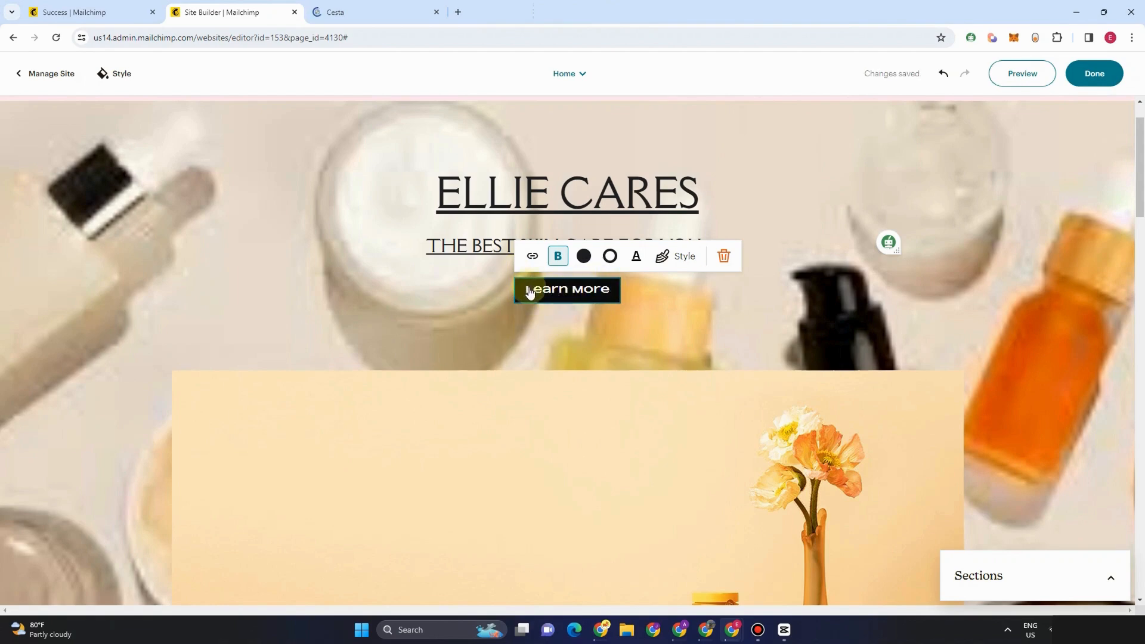
Replace the Learn More button's label in the Intro section with "ADD NOW!!".
left_click_drag(526, 293, 609, 293)
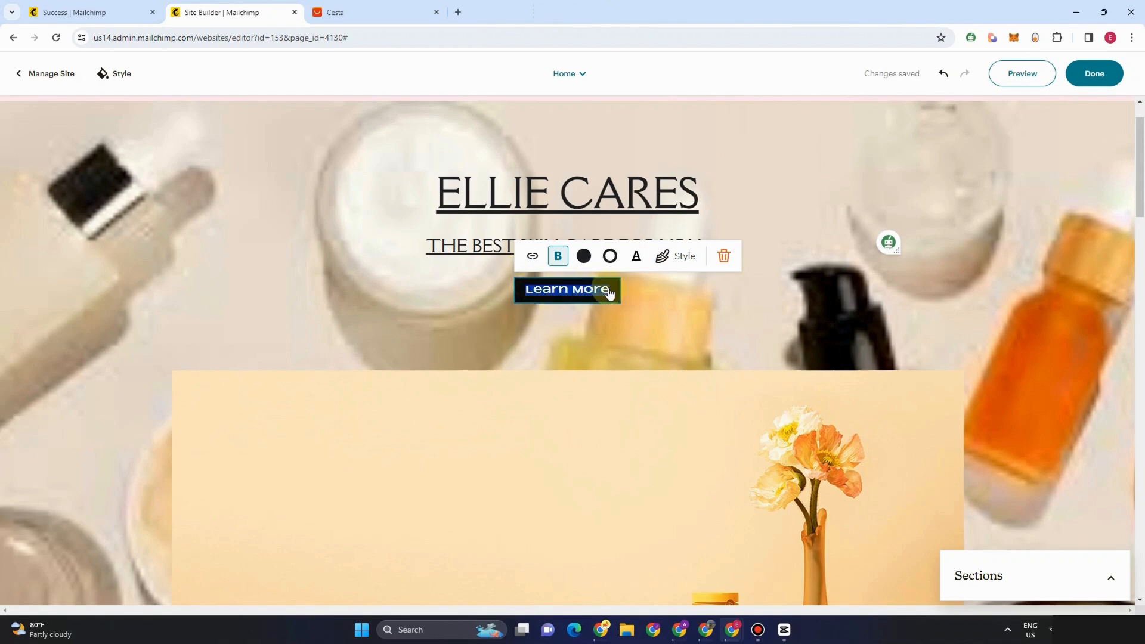
key("BackSpace")
type("A")
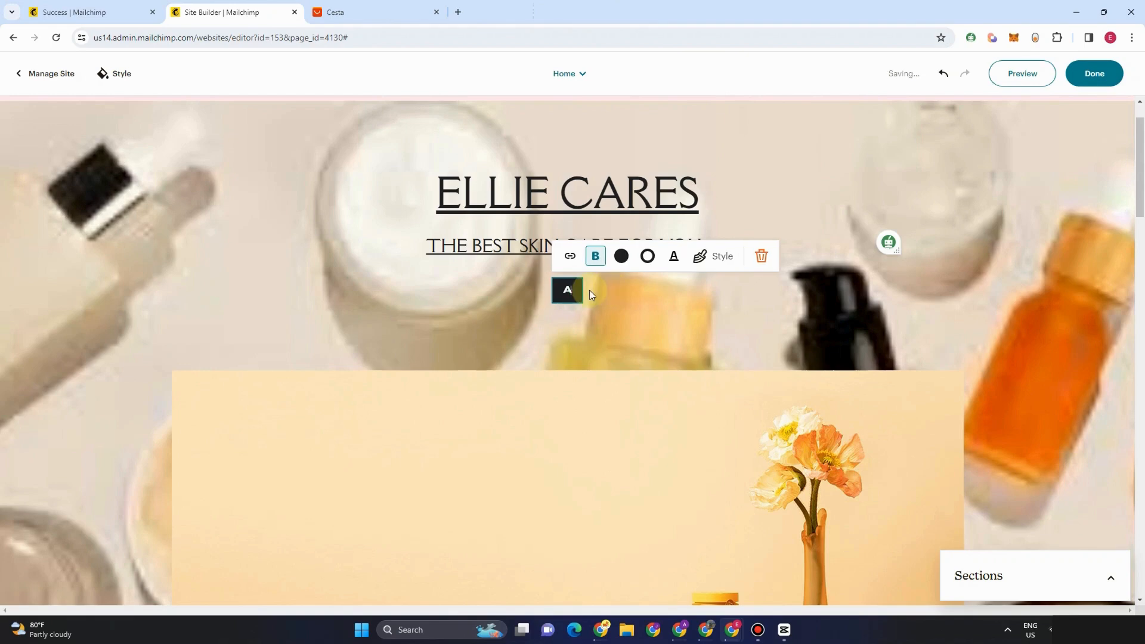
type("DD")
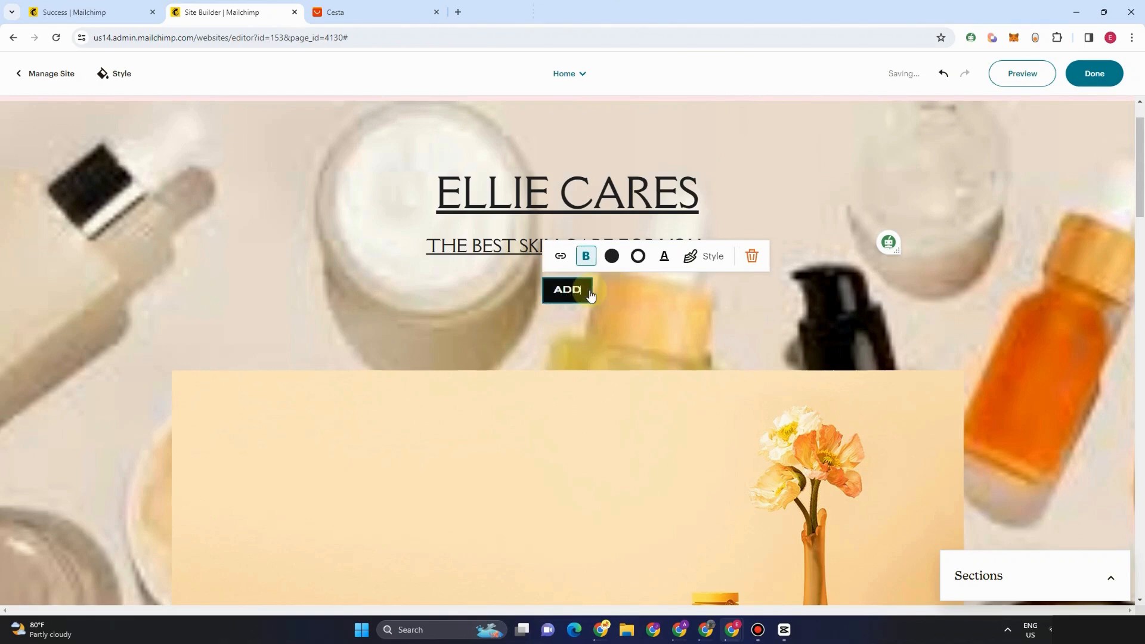
type(" NOW!!")
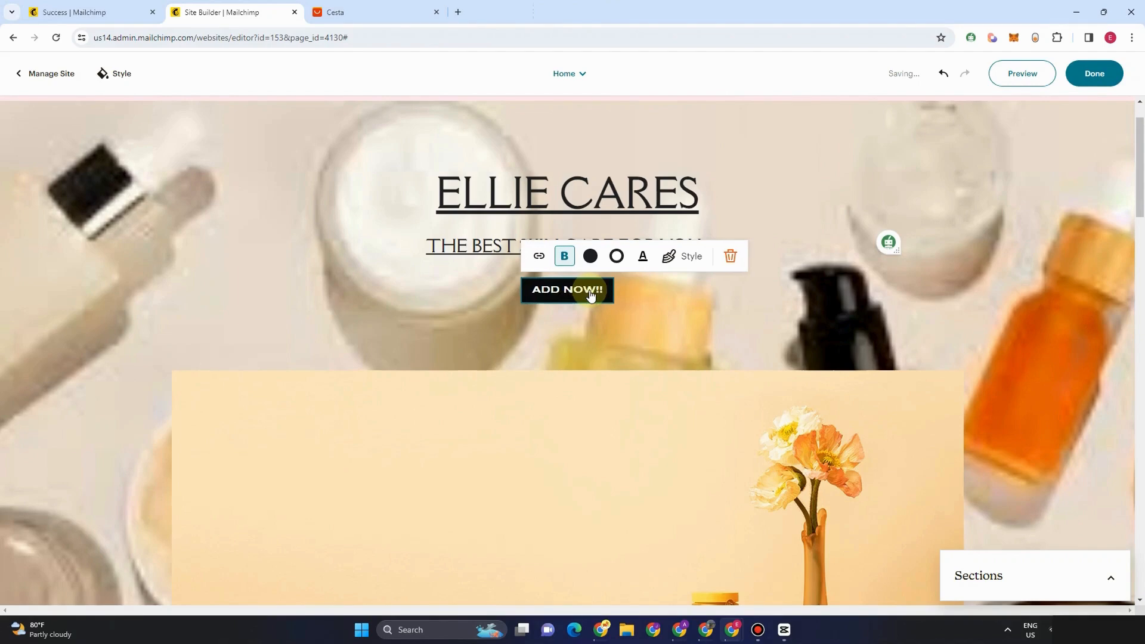
left_click(591, 295)
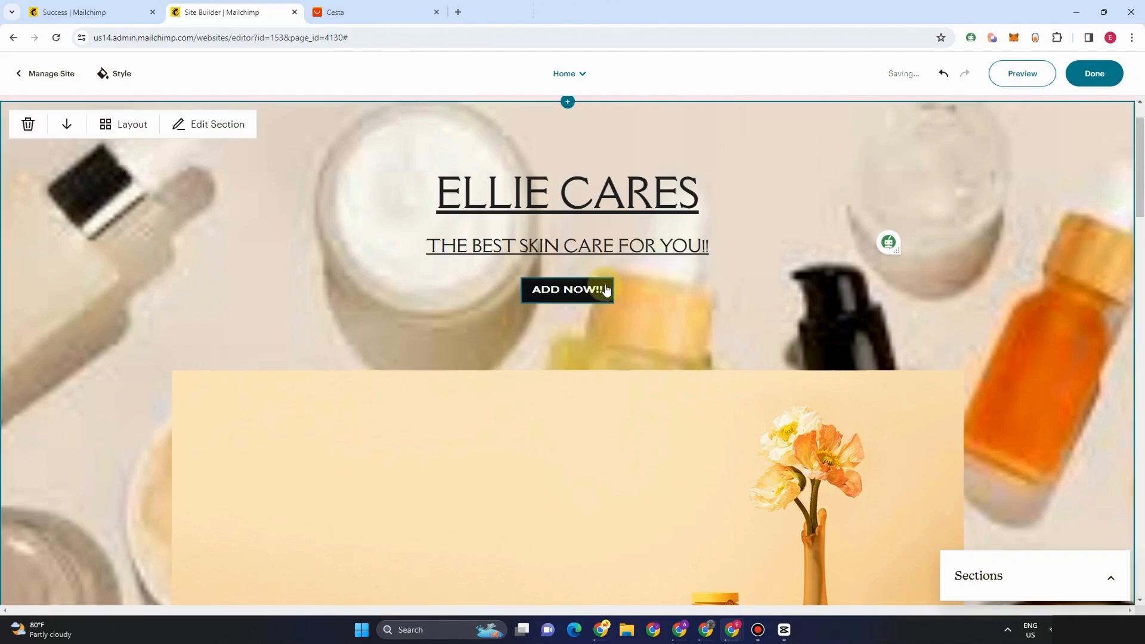
Switch the Intro section's background from the image to the solid pink color and return to the section's style settings.
left_click(566, 290)
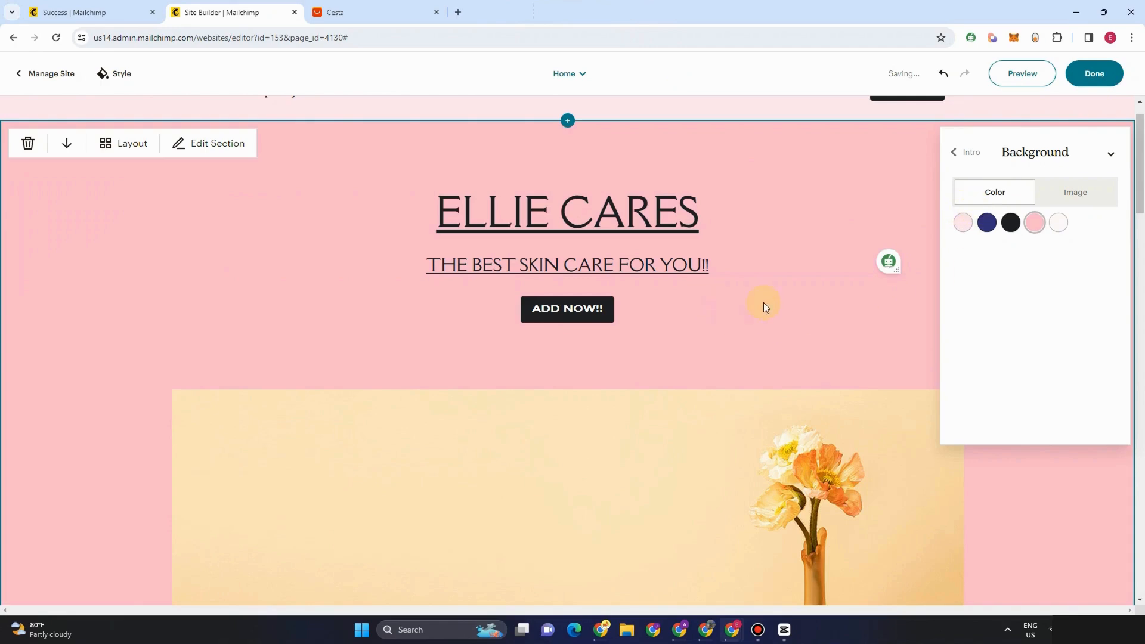
left_click(955, 153)
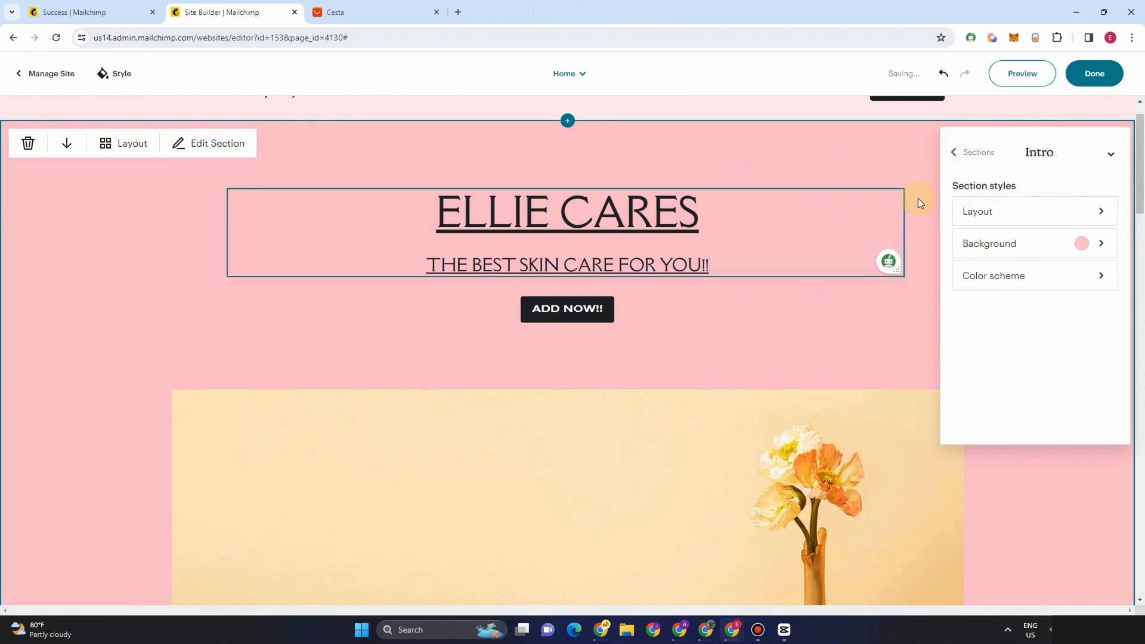
scroll(833, 355, "down", 9)
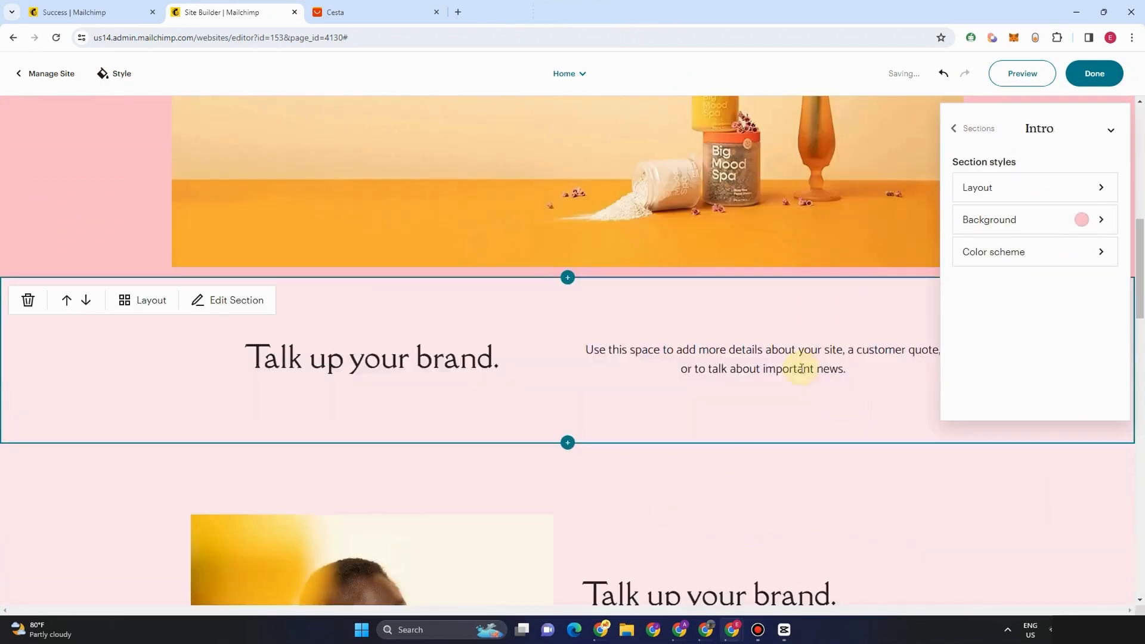
scroll(800, 367, "up", 10)
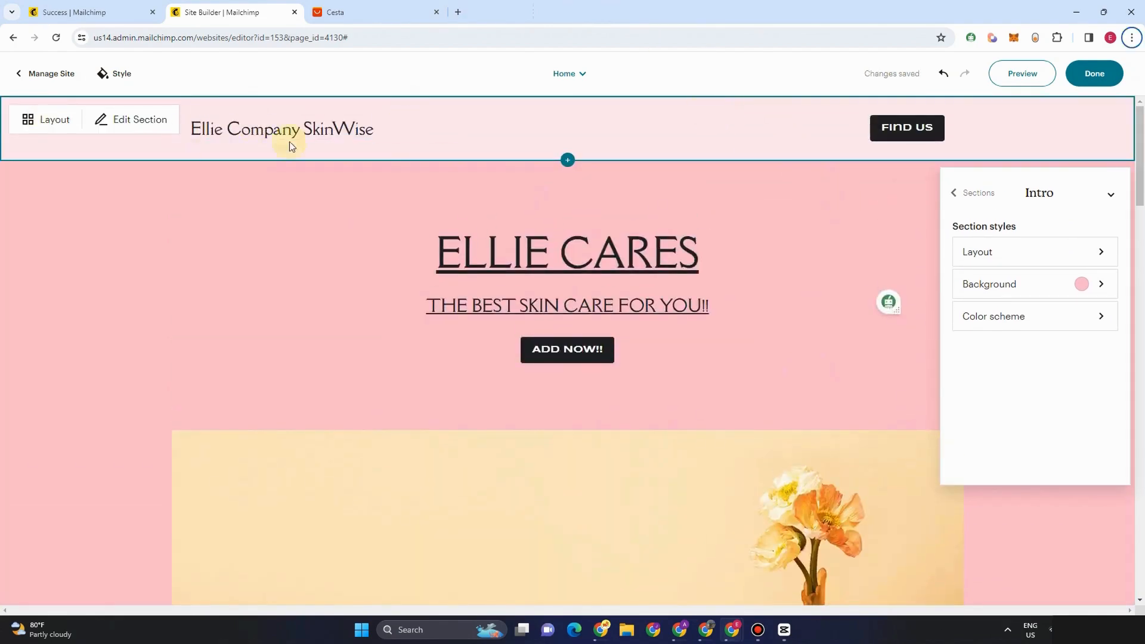
Replace the large Big Mood Spa image in the Intro section with the uploaded download (1).jpeg from My Files.
left_click(139, 208)
scroll(57, 256, "down", 1)
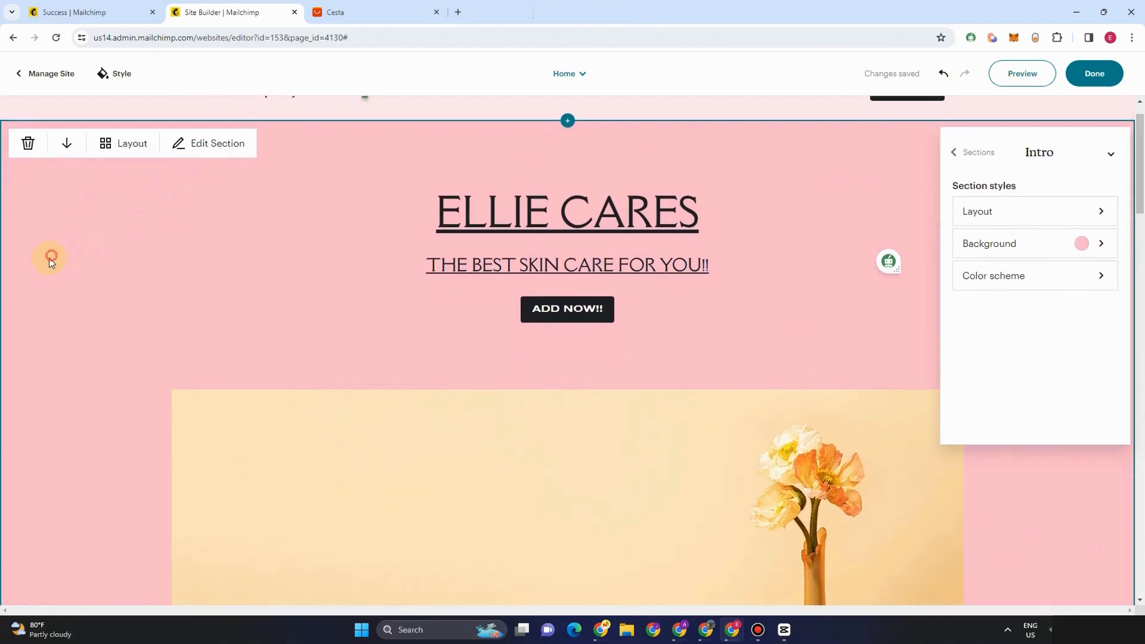
scroll(528, 332, "down", 5)
left_click(544, 314)
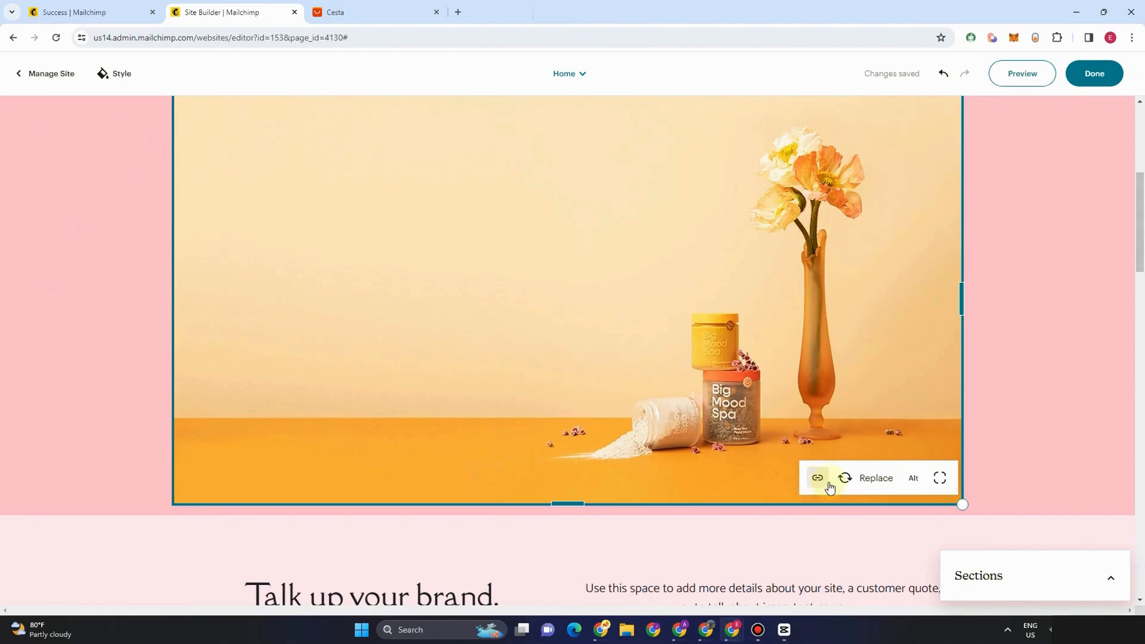
left_click(876, 479)
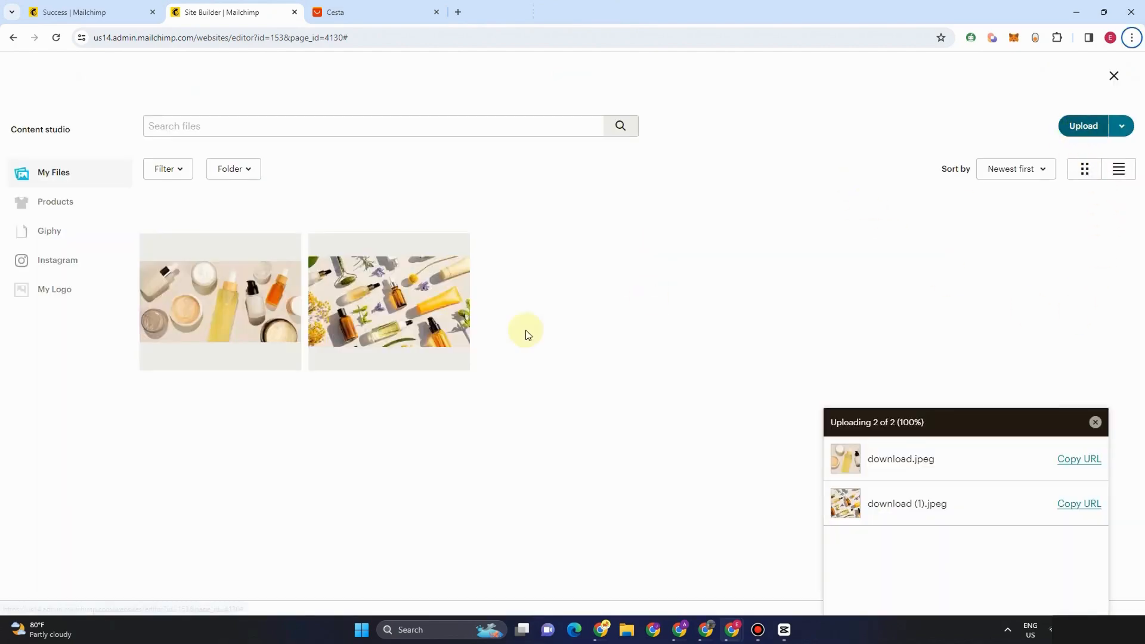
left_click(404, 325)
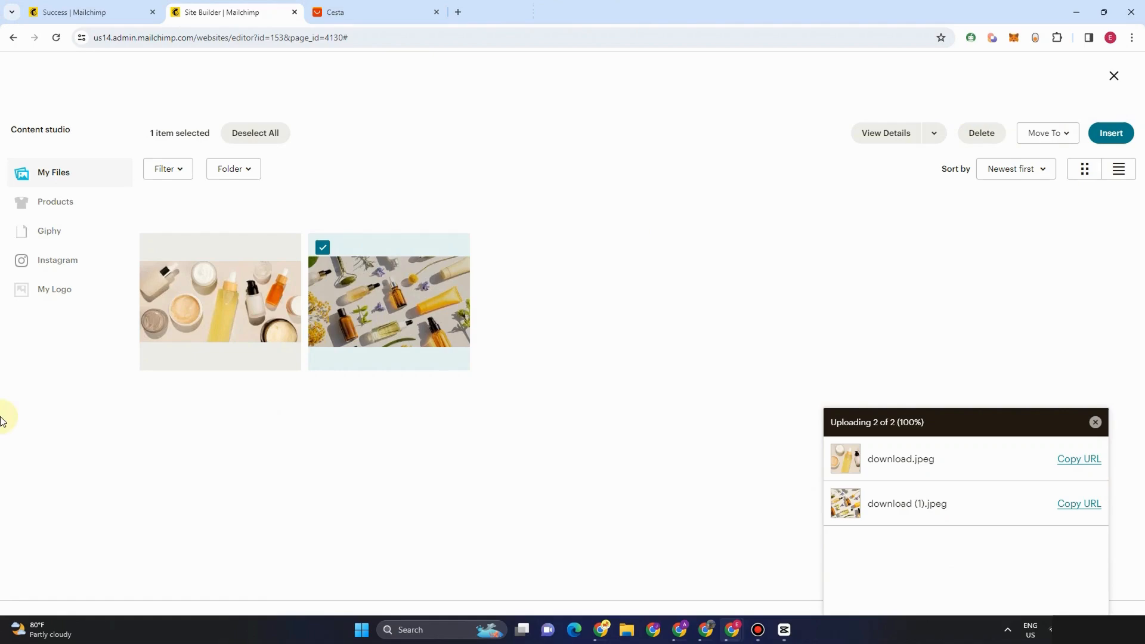
left_click(1109, 132)
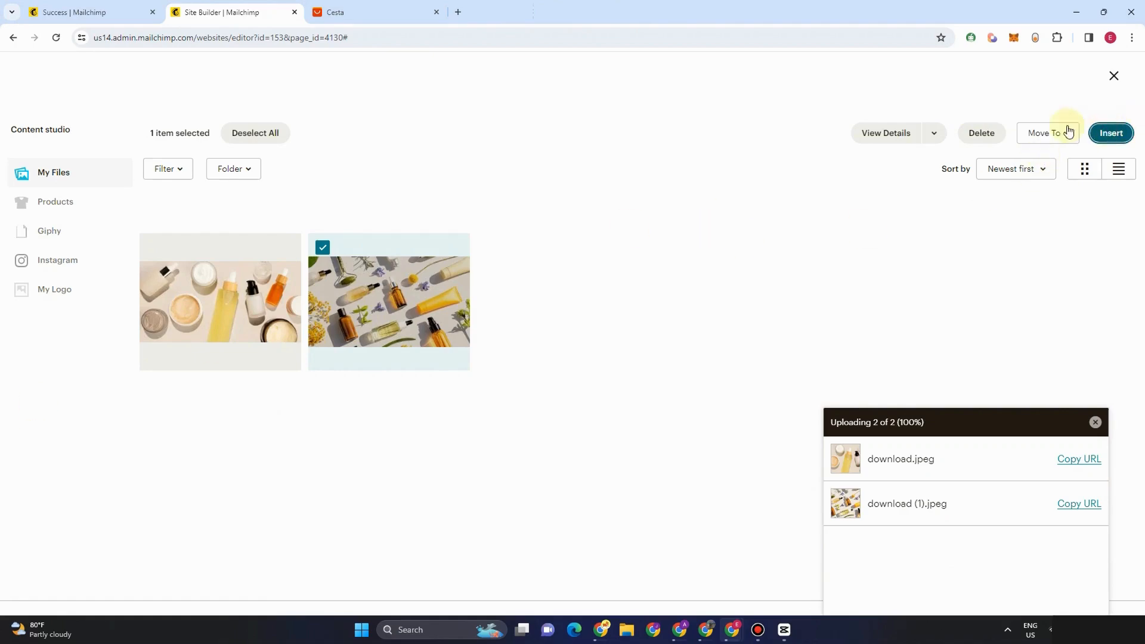
Enlarge the new Intro product image proportionally to about a third of the page width.
scroll(547, 316, "up", 2)
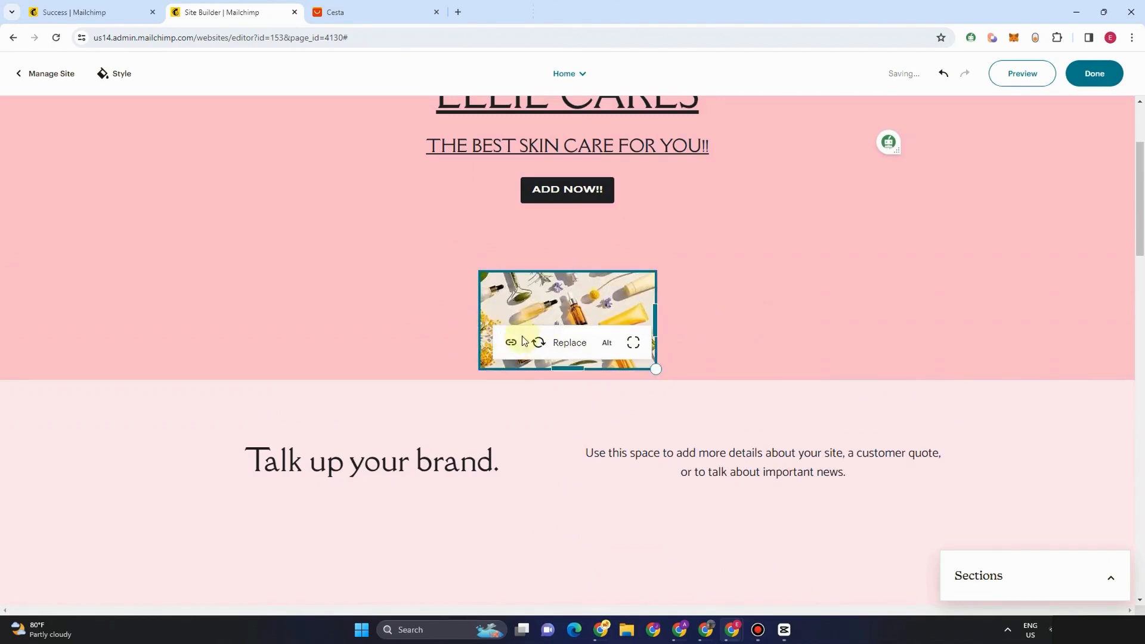
left_click_drag(656, 369, 757, 449)
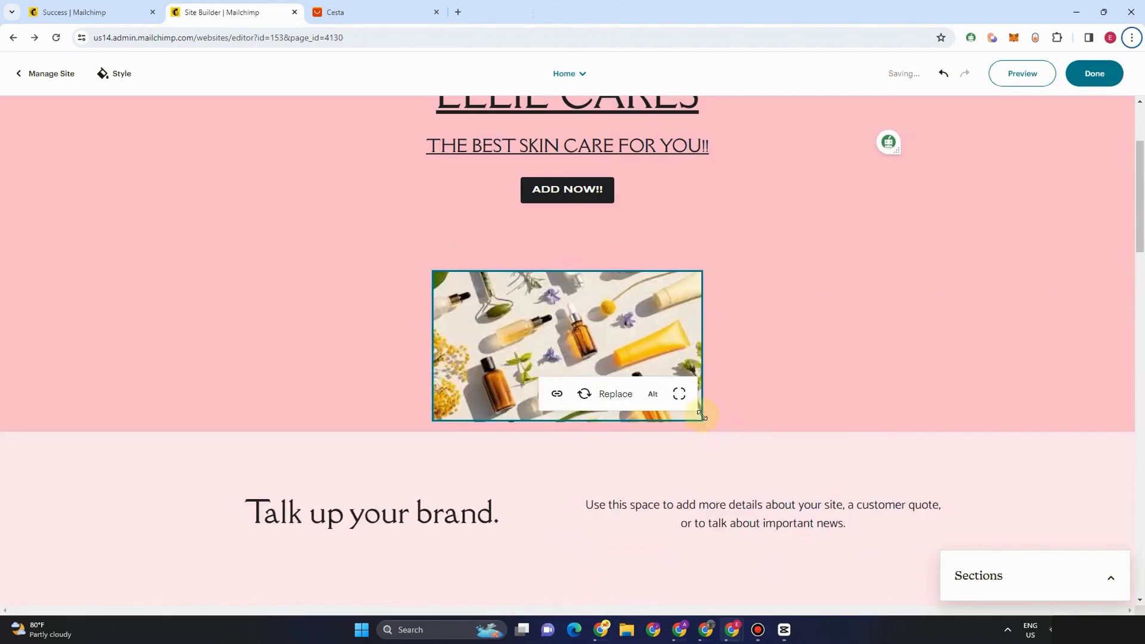
left_click_drag(704, 418, 876, 473)
left_click(627, 342)
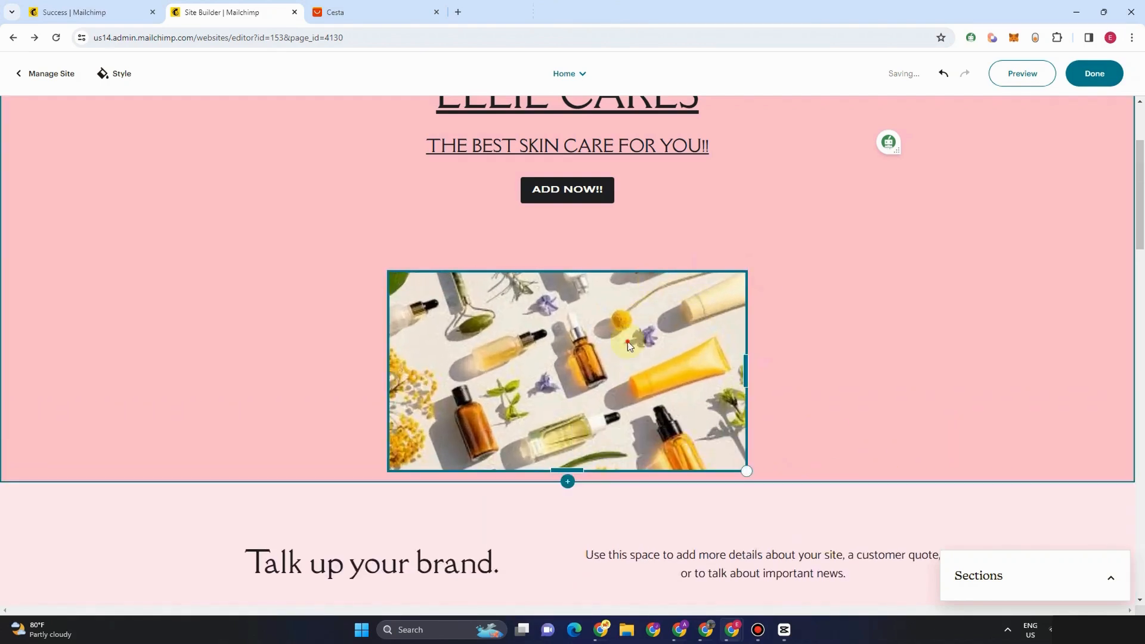
Replace the placeholder paragraph beside the woman's photo with the copied RadiantGlow Skincare Set heading and description.
scroll(363, 358, "down", 4)
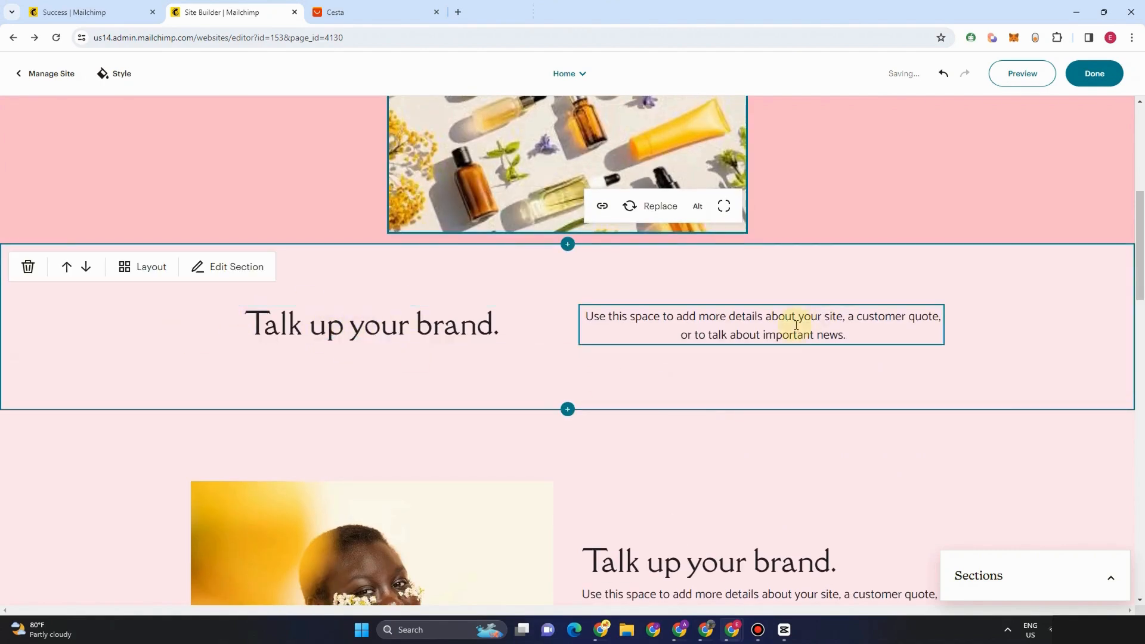
scroll(785, 342, "down", 3)
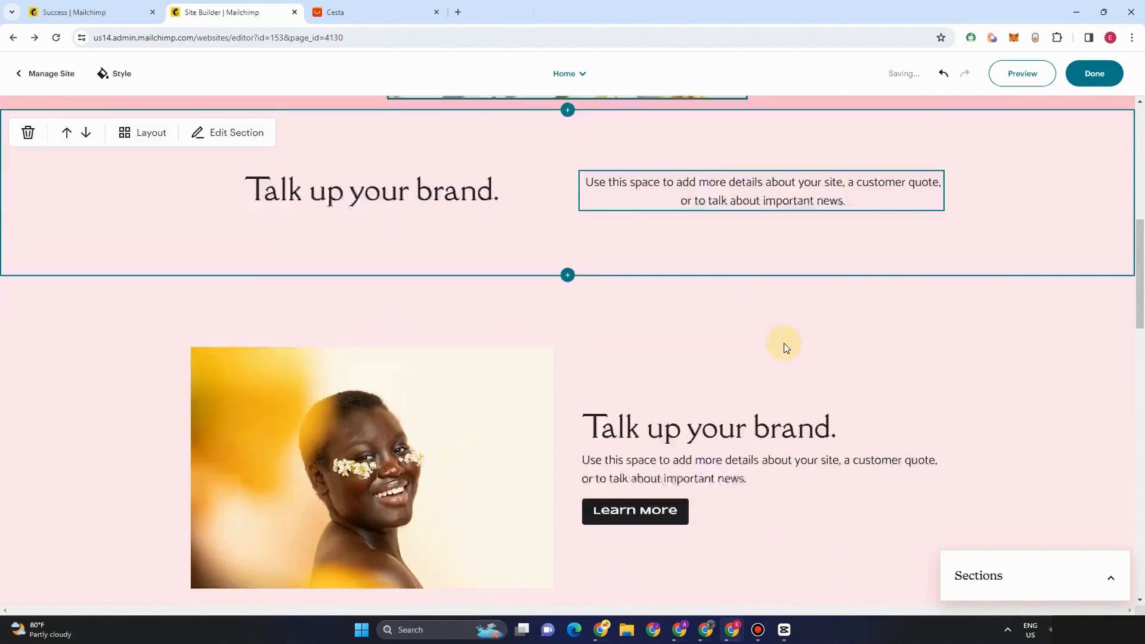
left_click(632, 415)
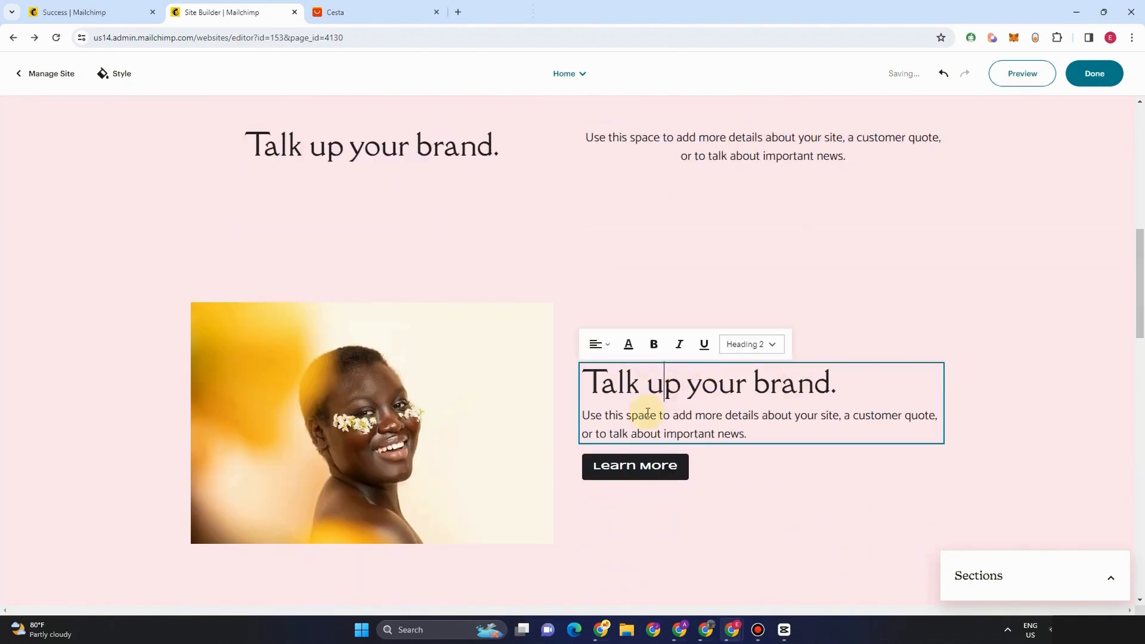
left_click_drag(601, 414, 832, 428)
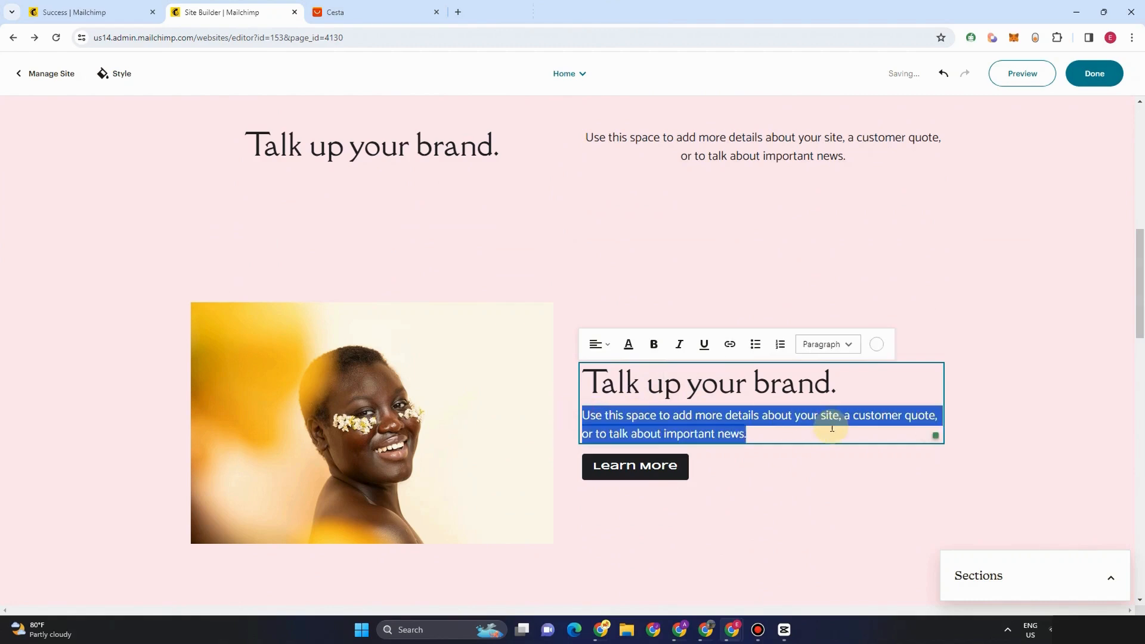
key("ctrl+v")
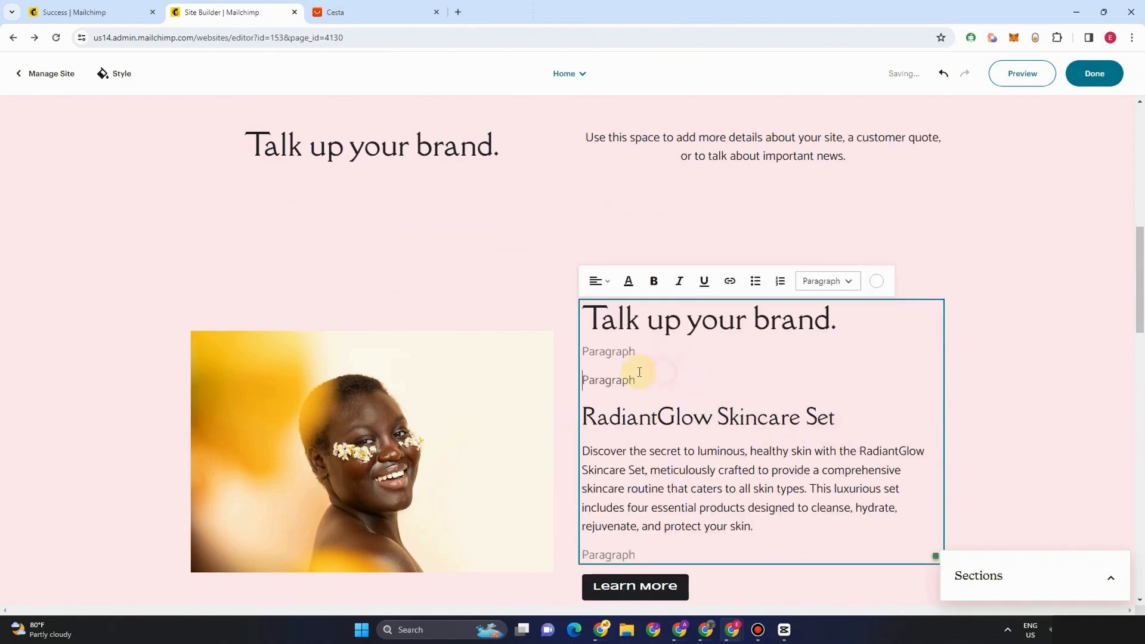
Remove the blank paragraph lines above the RadiantGlow Skincare Set heading, keeping the heading's spelling intact.
key("BackSpace")
key("BackSpace")
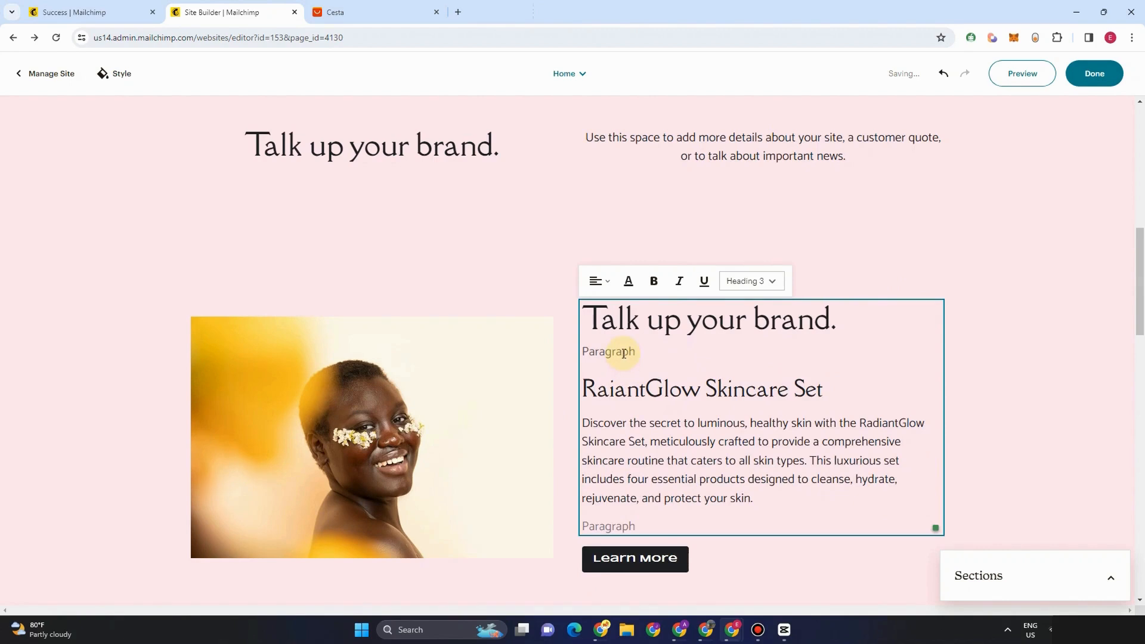
key("ctrl+z")
key("BackSpace")
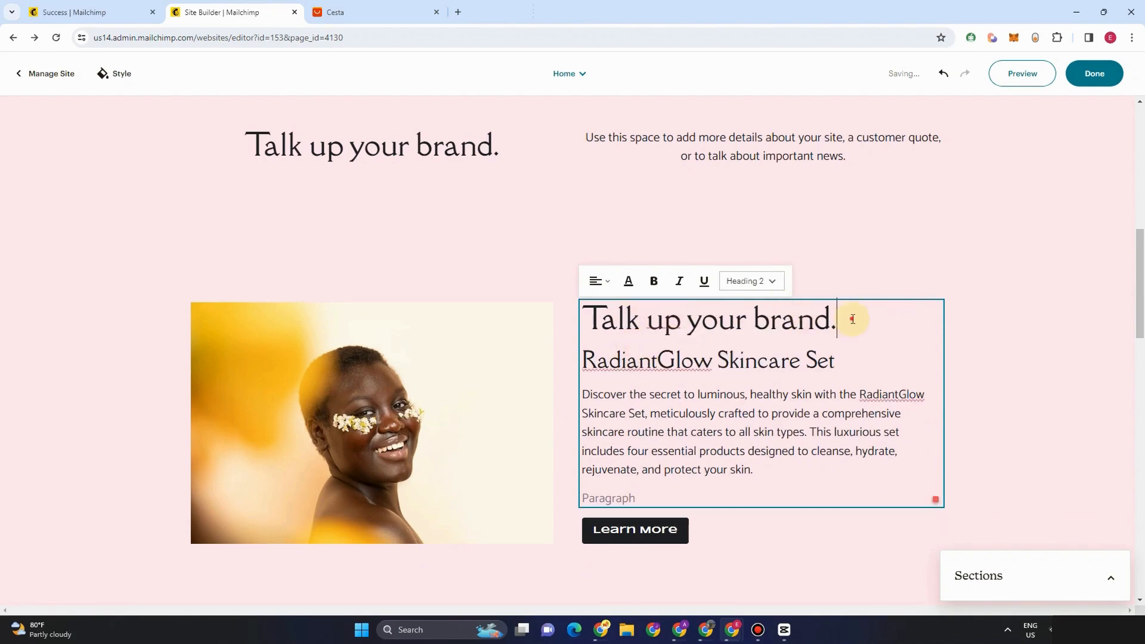
Delete the "Talk up your brand." heading text above the RadiantGlow Skincare Set heading.
left_click_drag(853, 319, 627, 289)
left_click(654, 281)
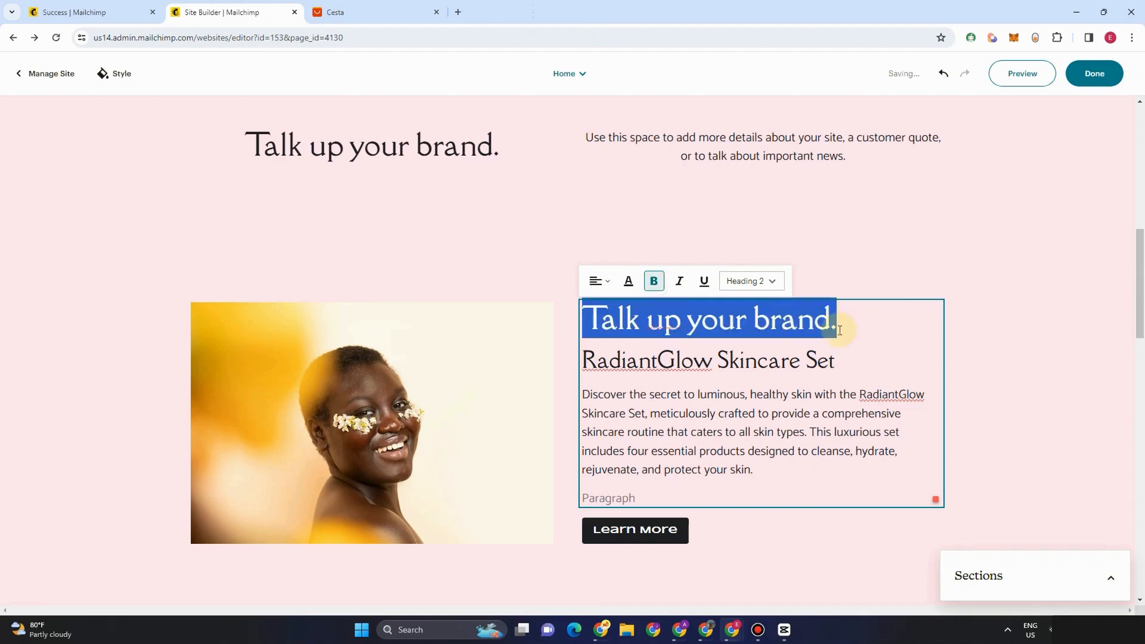
left_click(863, 336)
left_click_drag(843, 331, 582, 321)
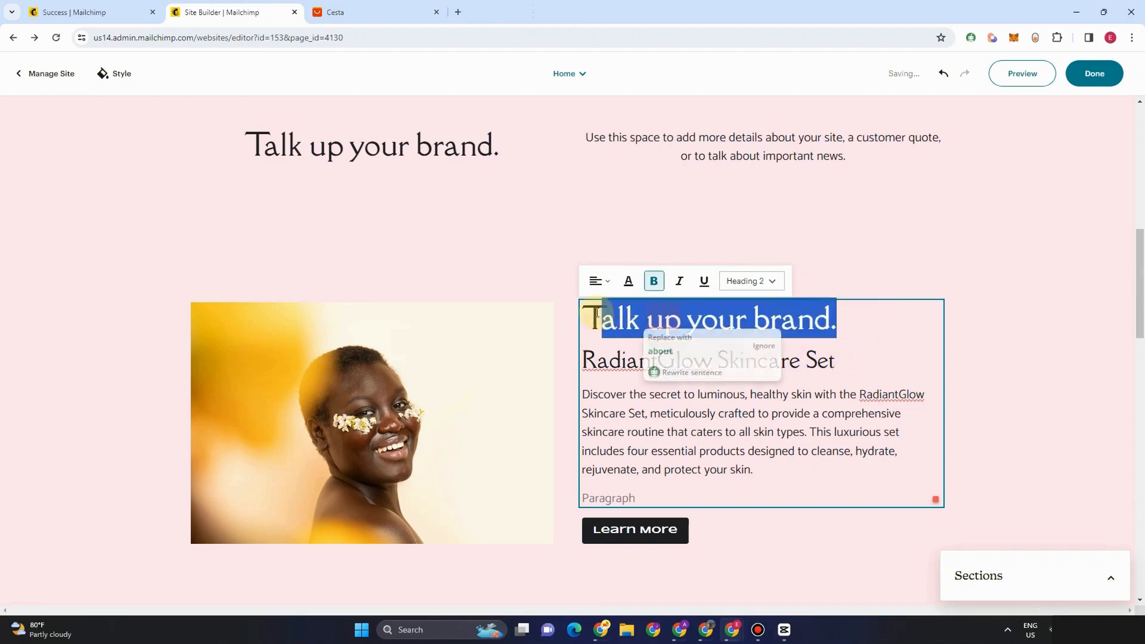
key("BackSpace")
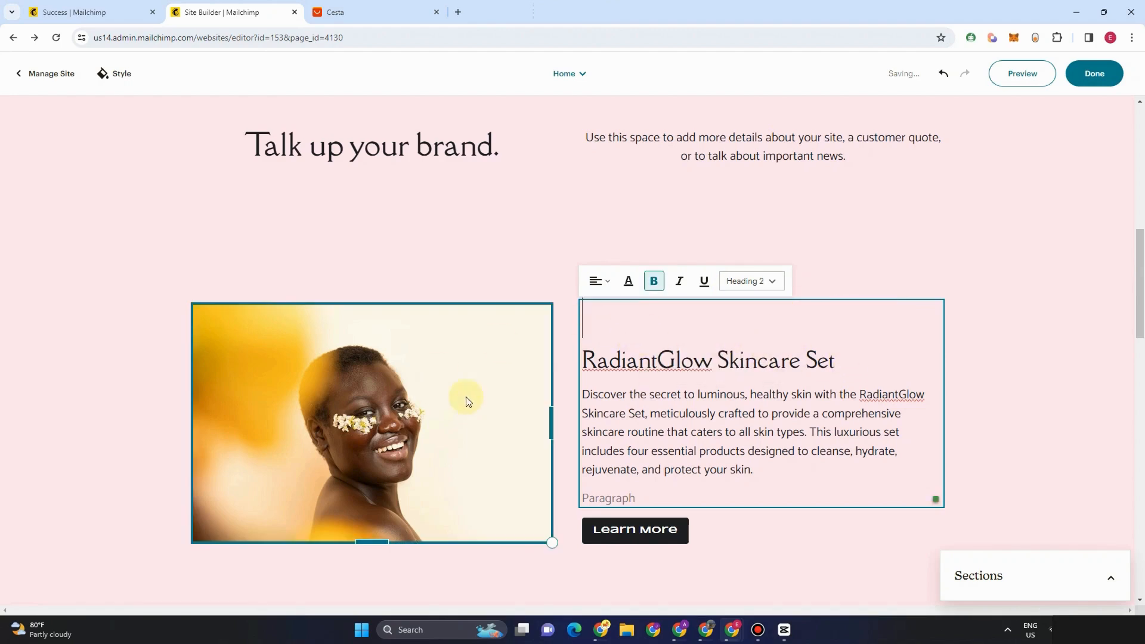
Replace the woman's photo beside the skincare set description with the uploaded download.jpeg image.
left_click(442, 402)
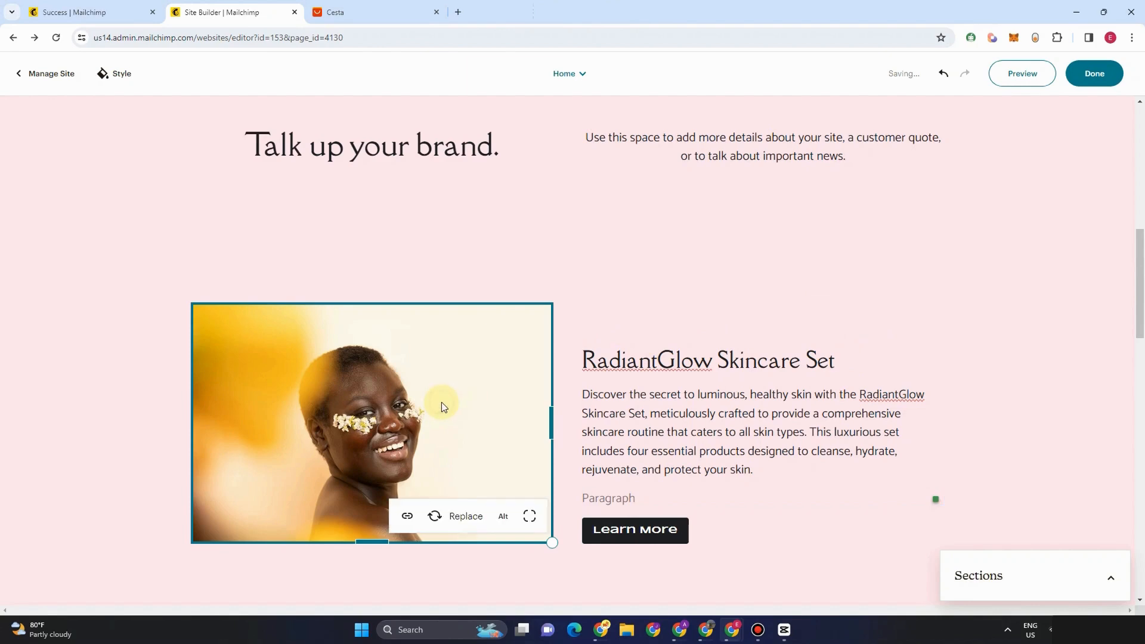
left_click(458, 523)
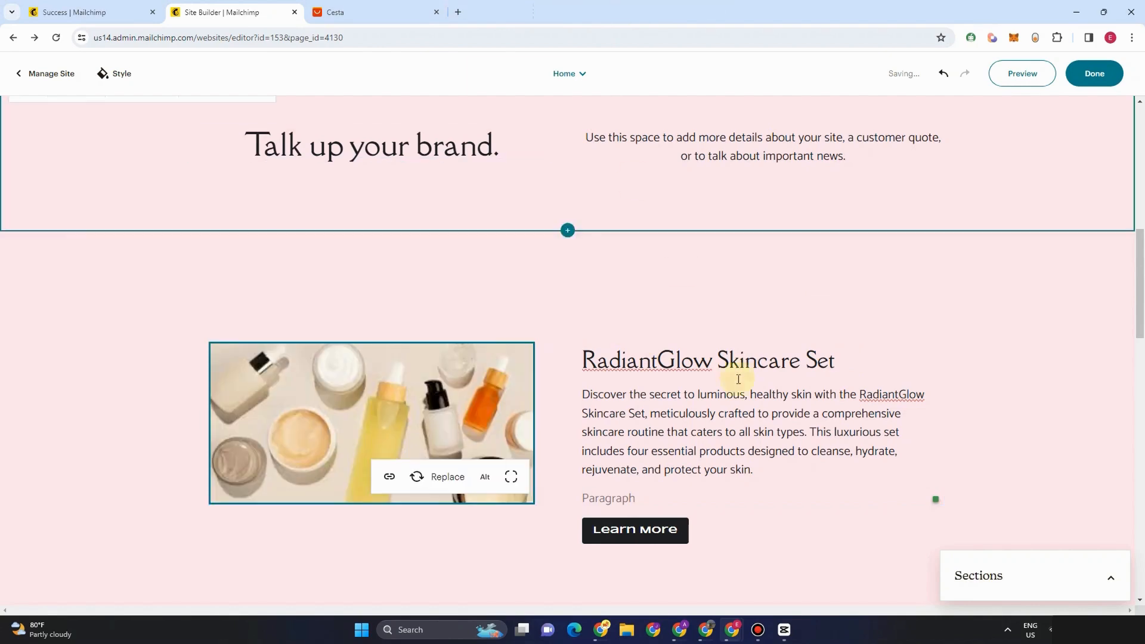
Center-align the skincare set text block and split the heading's first word so it reads "Radiant Glow Skincare Set".
left_click(649, 361)
left_click(594, 283)
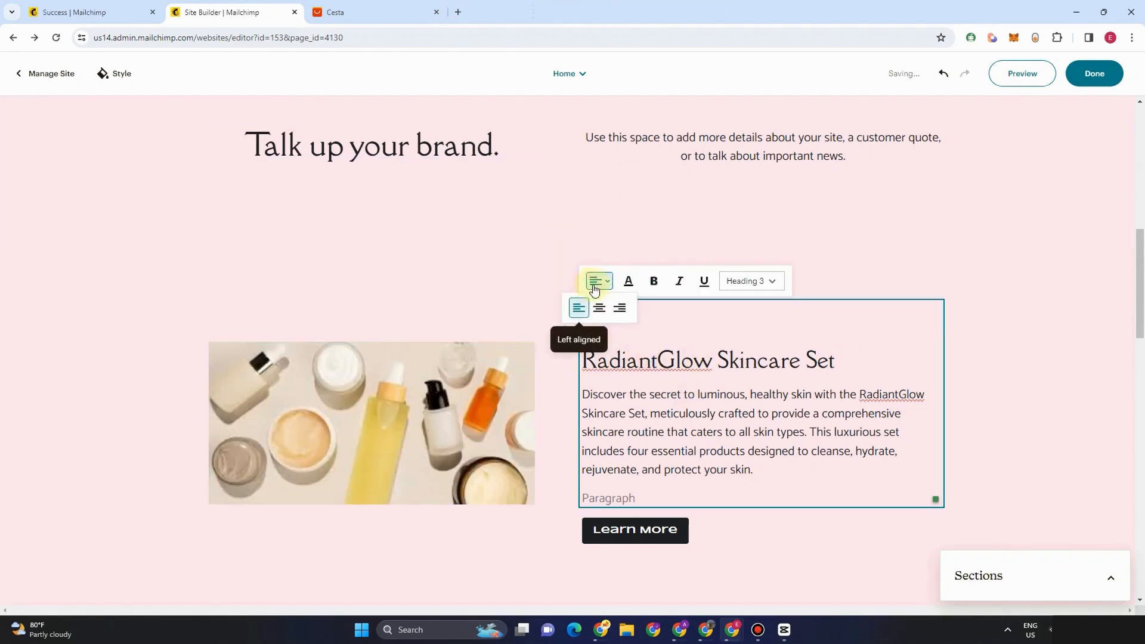
left_click(599, 308)
left_click(719, 361)
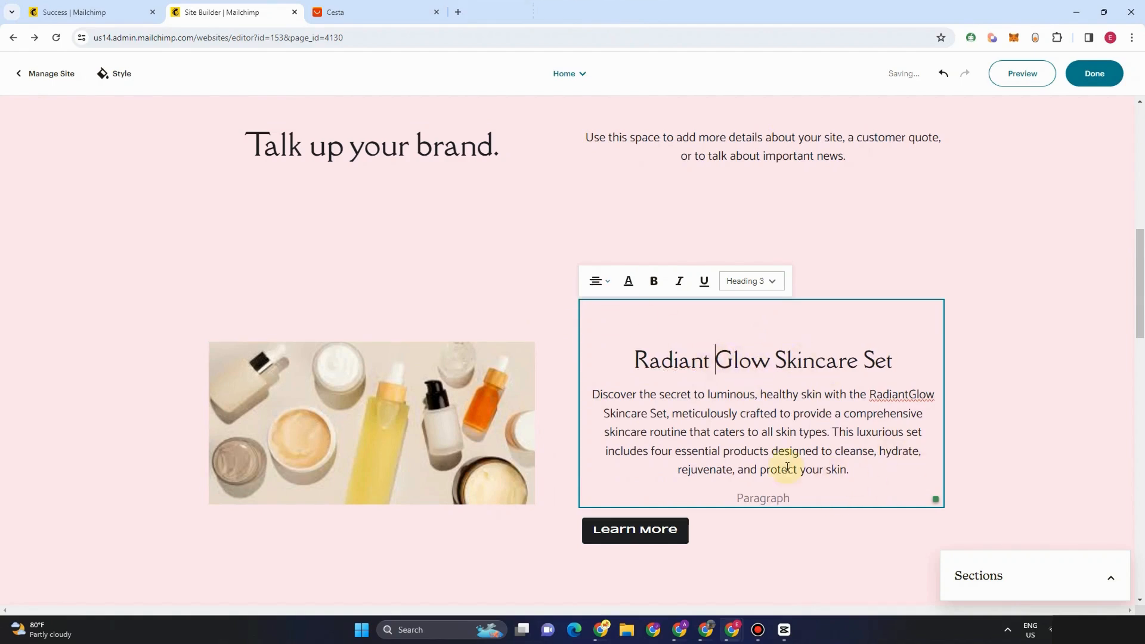
Change the Learn More button label below the Radiant Glow Skincare Set description to "BUY NOW".
scroll(861, 489, "down", 1)
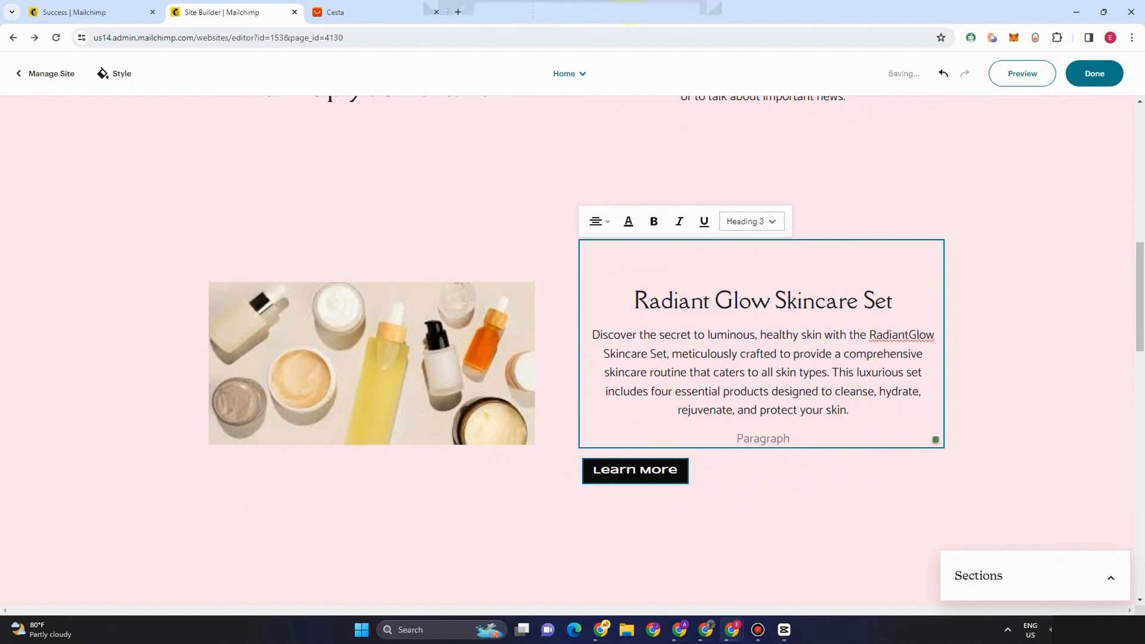
left_click(634, 471)
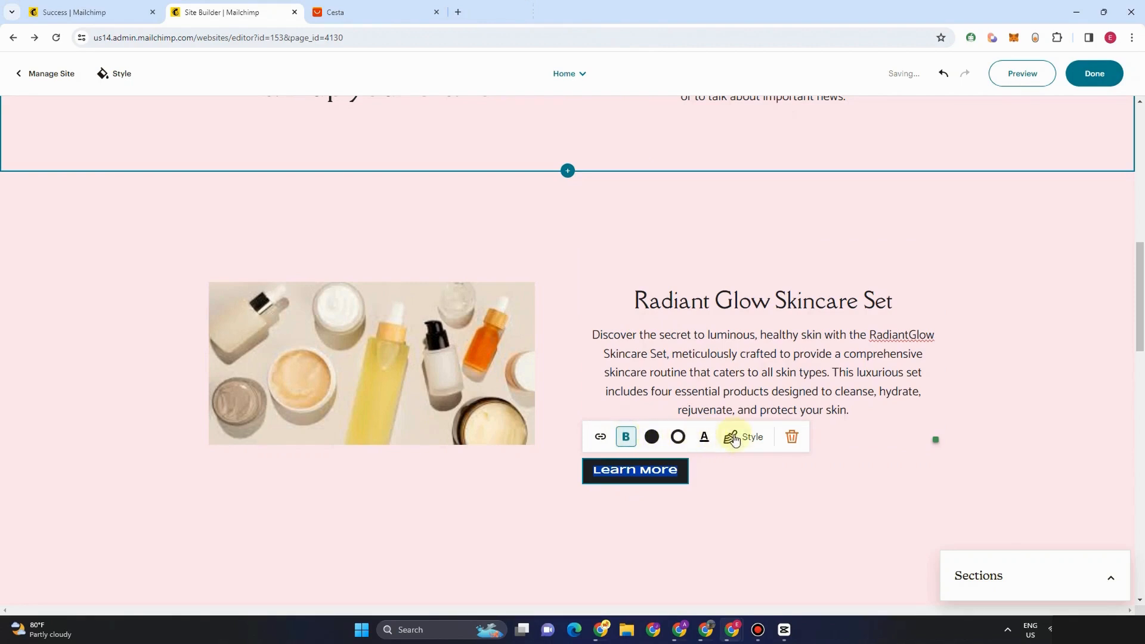
double_click(647, 472)
left_click(604, 470)
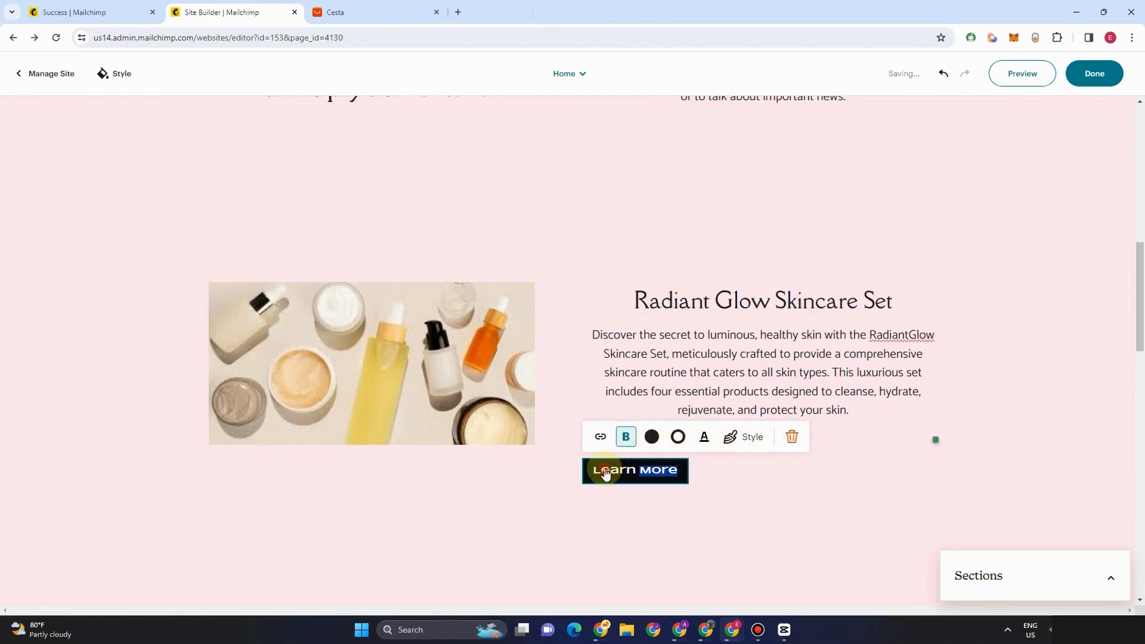
left_click_drag(605, 473, 677, 474)
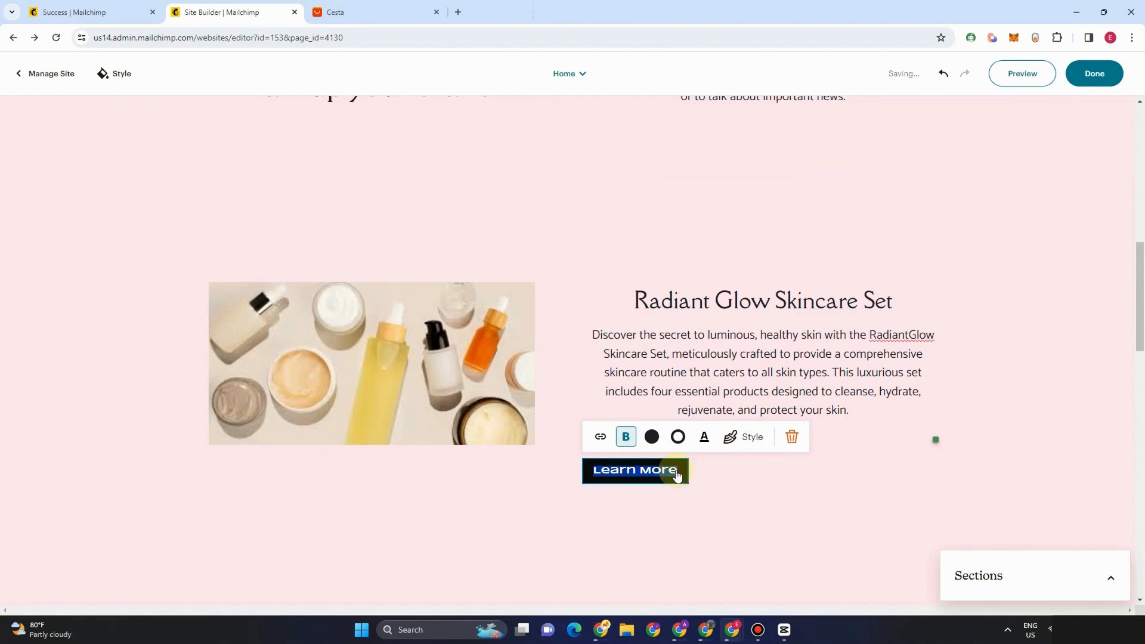
type("BUY NOW")
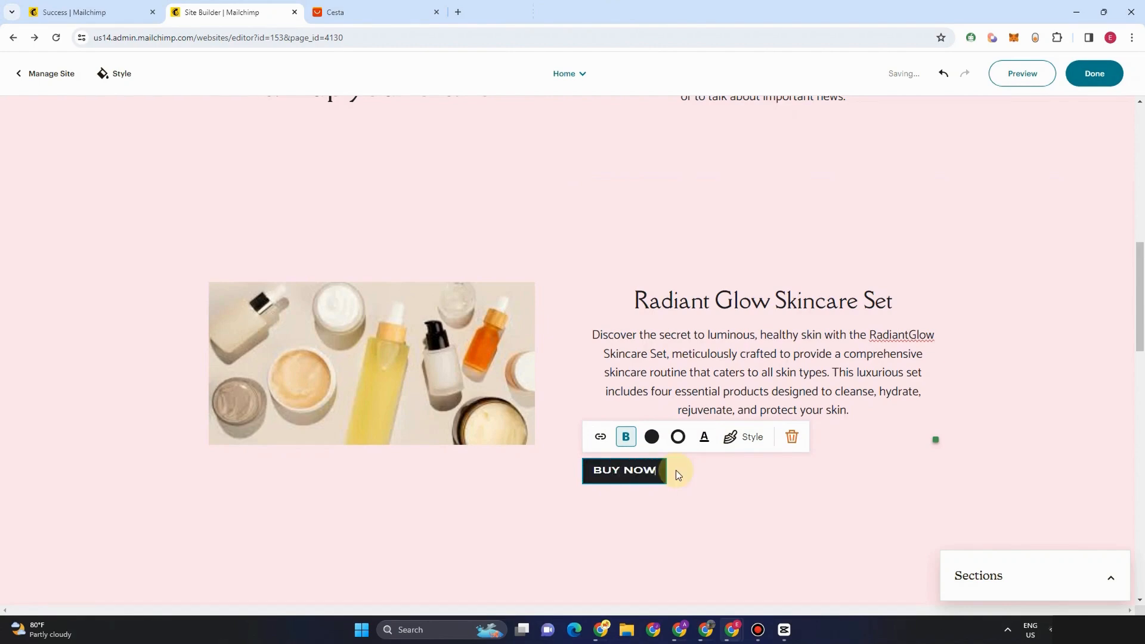
left_click(745, 536)
Enlarge the skincare products photo beside the "Talk up your brand." text block above the woman's photo.
scroll(793, 412, "up", 5)
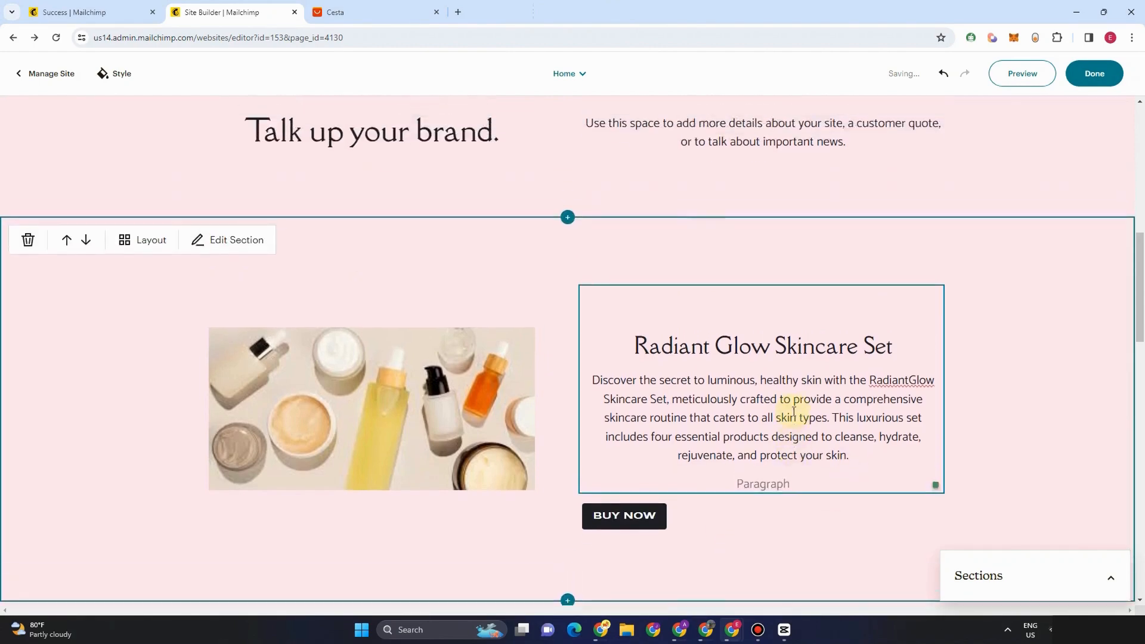
scroll(793, 412, "up", 5)
scroll(559, 277, "down", 10)
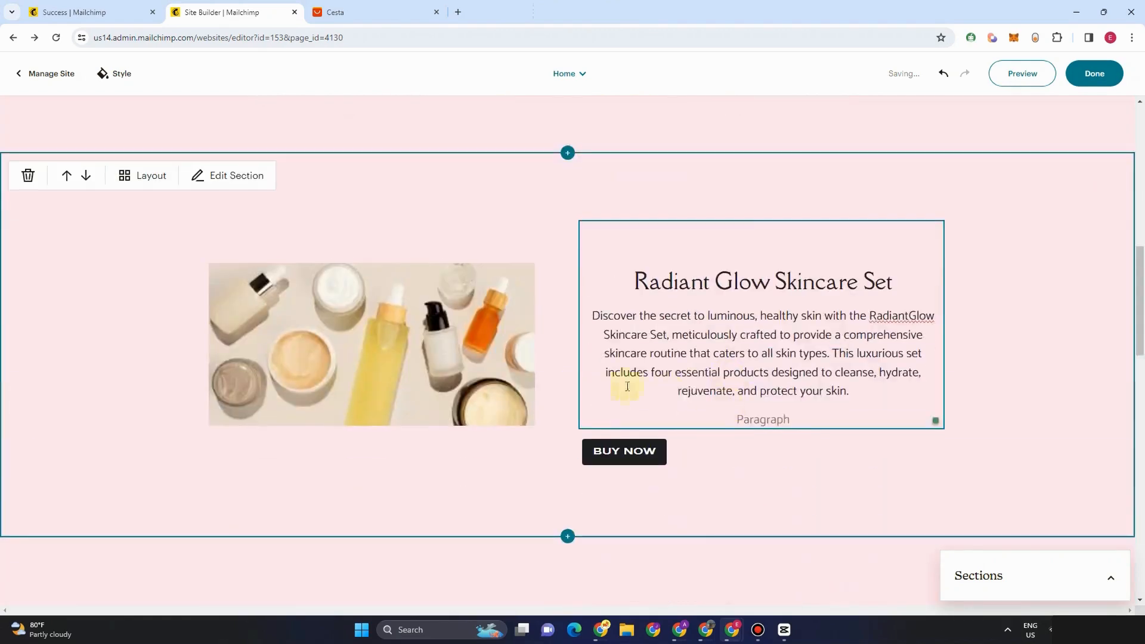
scroll(696, 384, "up", 5)
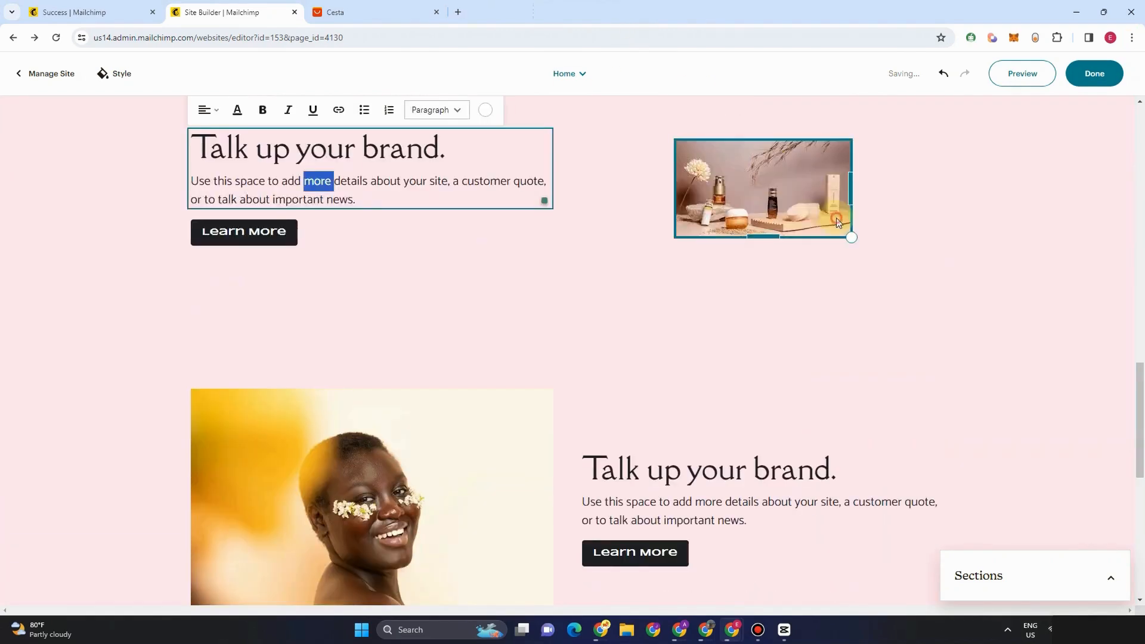
left_click_drag(853, 237, 925, 288)
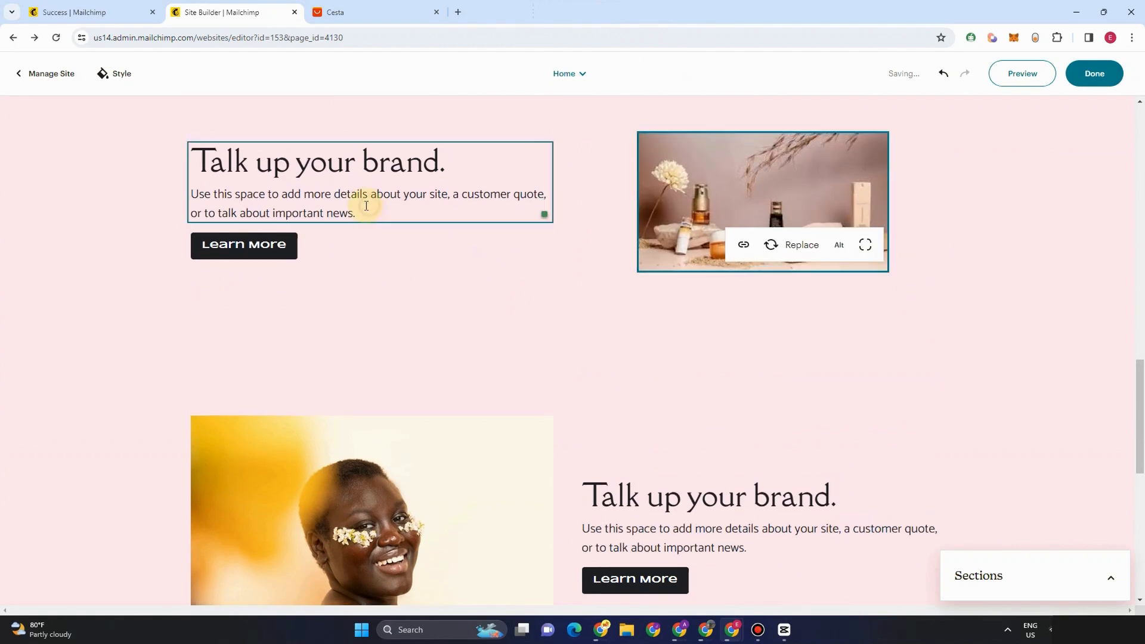
Replace the heading and paragraph beside the enlarged products photo with the description beginning "Our Purifying Gel Cleanser is a gentle yet effective formula".
left_click(296, 187)
key("ctrl+a")
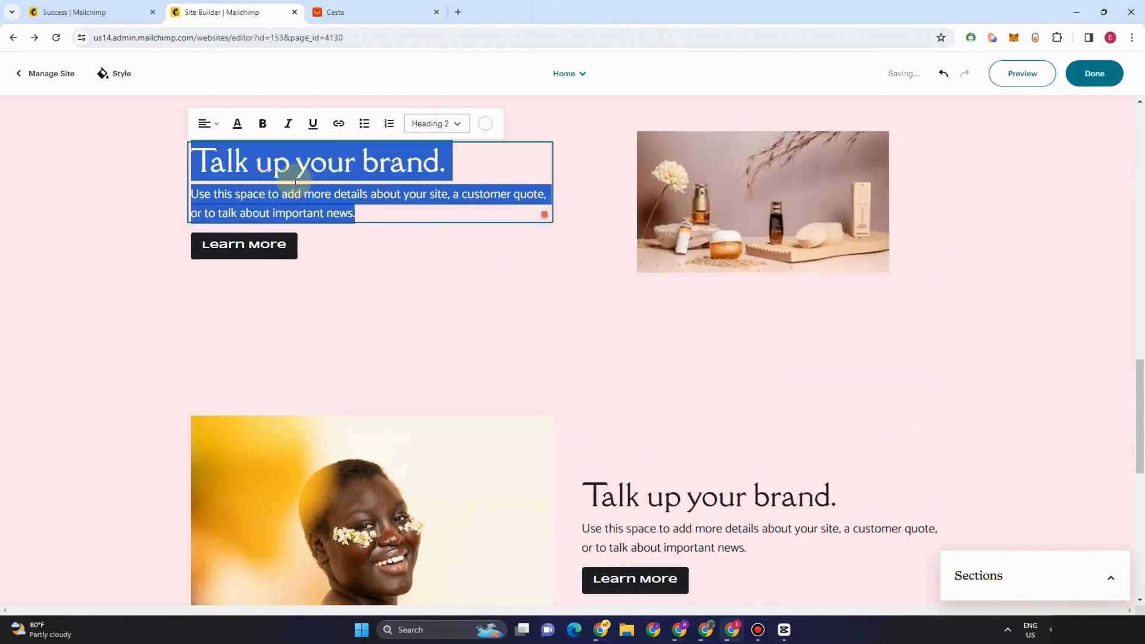
type("Our Purifying Gel Cleanser is a gentle yet effective formula that removes impurities, excess oil, and makeup without stripping the skin of its natural moisture. Infused with natural botanicals like chamomile and green tea extract, this cleanser soothes and refreshes the skin, leaving it feeling clean and balanced.")
left_click(499, 281)
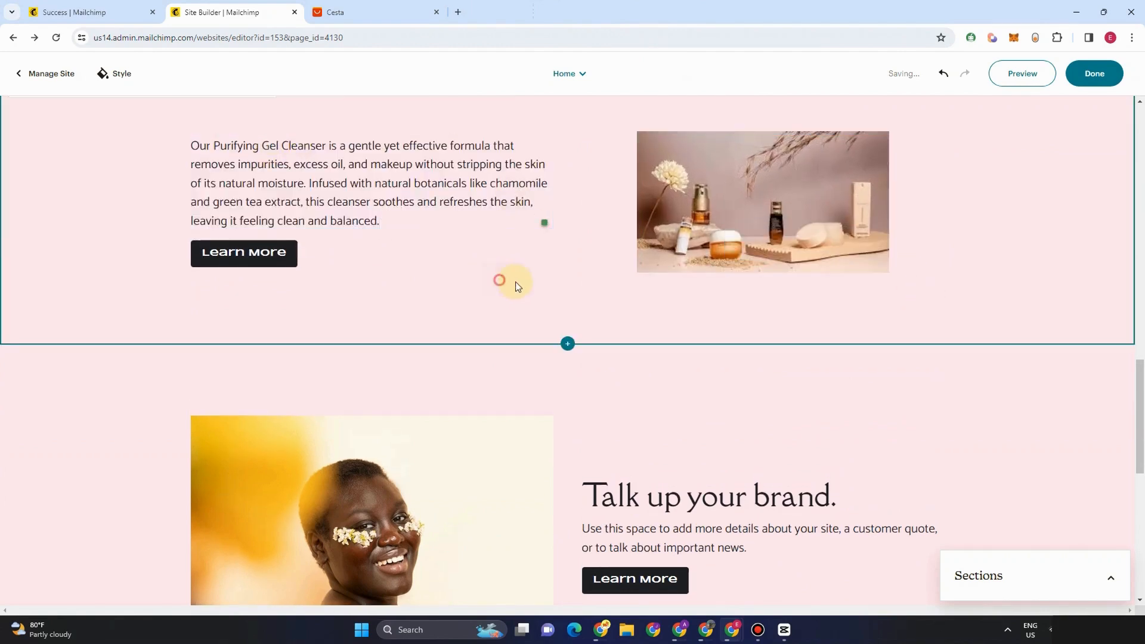
scroll(800, 332, "up", 4)
scroll(756, 286, "down", 3)
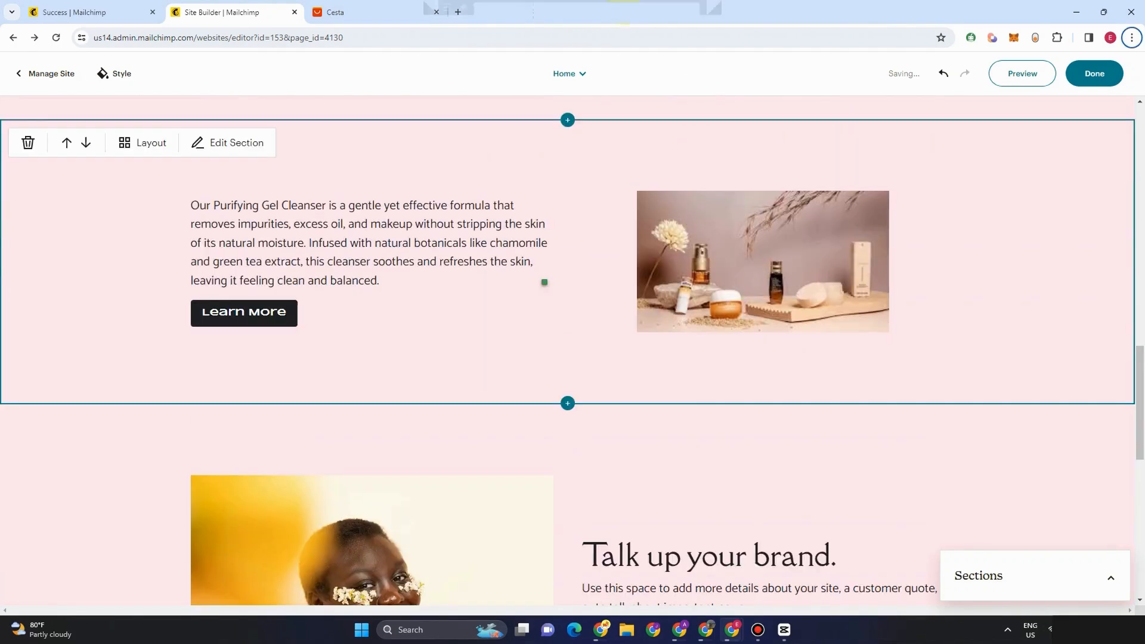
Browse YouTube's SKIN CARE results for a video and add a Video section below the cleanser section, using the layout with text above a large video.
left_click(572, 410)
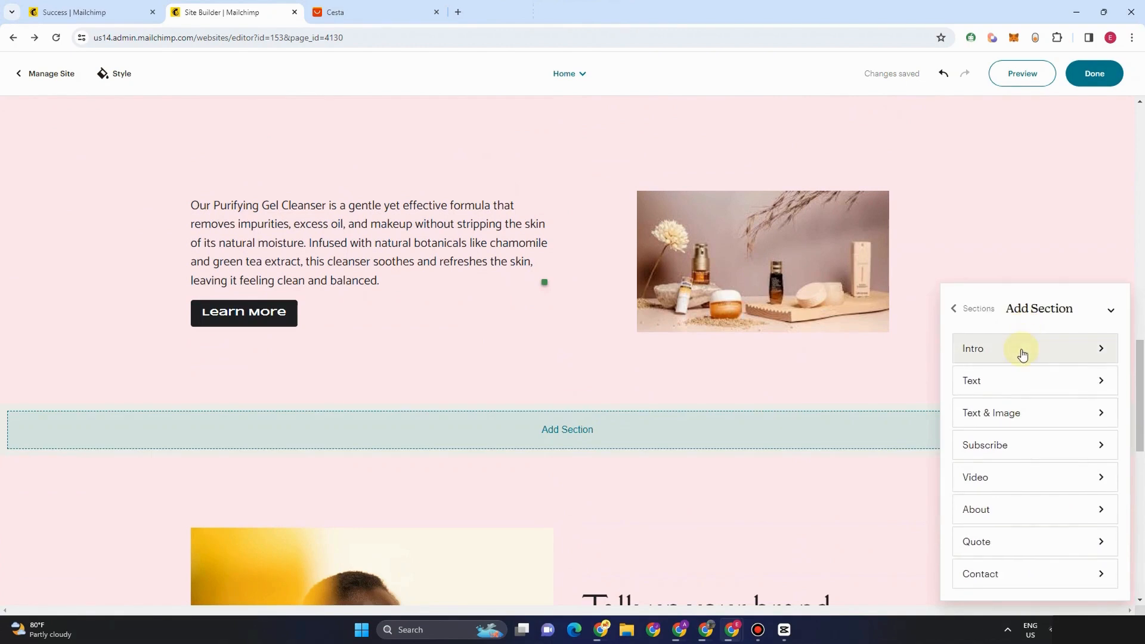
left_click(1015, 479)
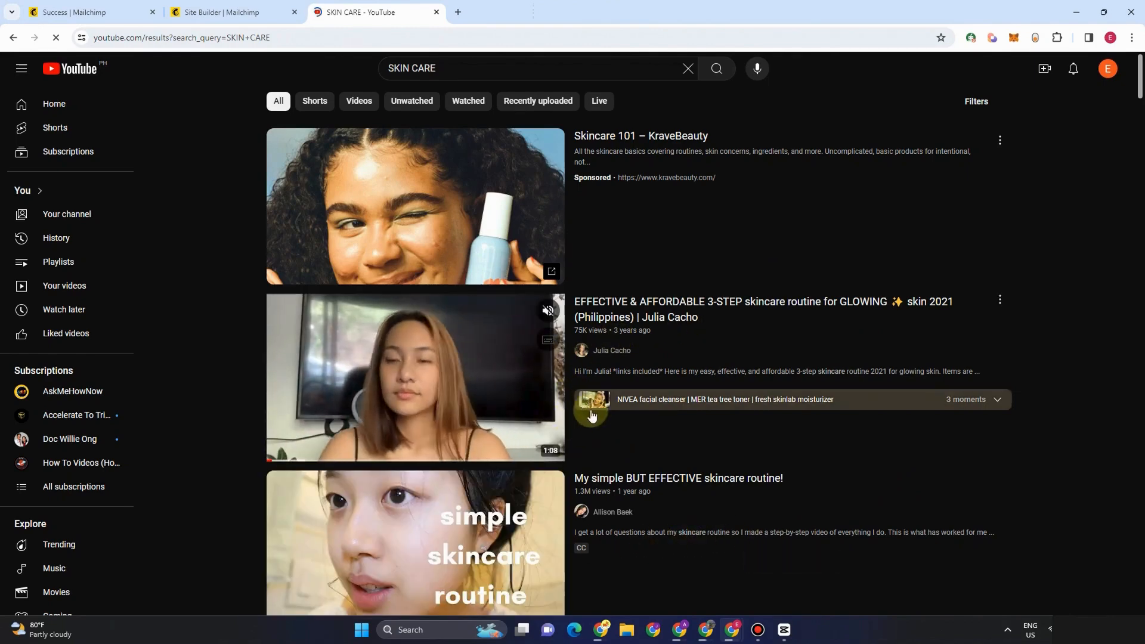
scroll(817, 507, "down", 6)
scroll(725, 434, "down", 3)
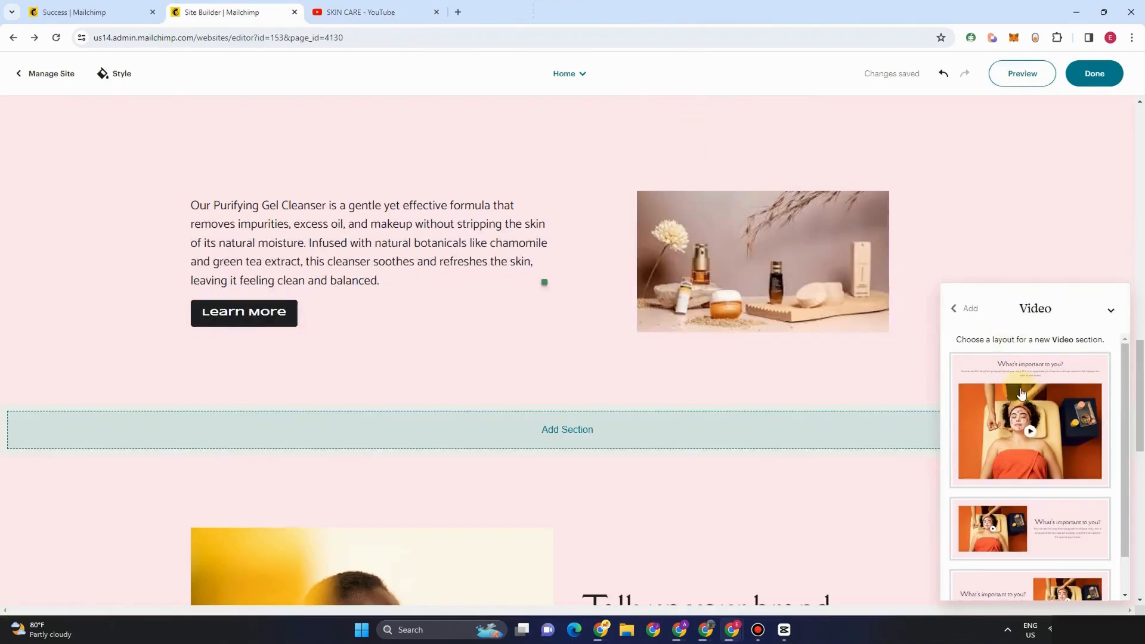
scroll(1013, 489, "down", 1)
scroll(1017, 468, "up", 1)
left_click(1013, 436)
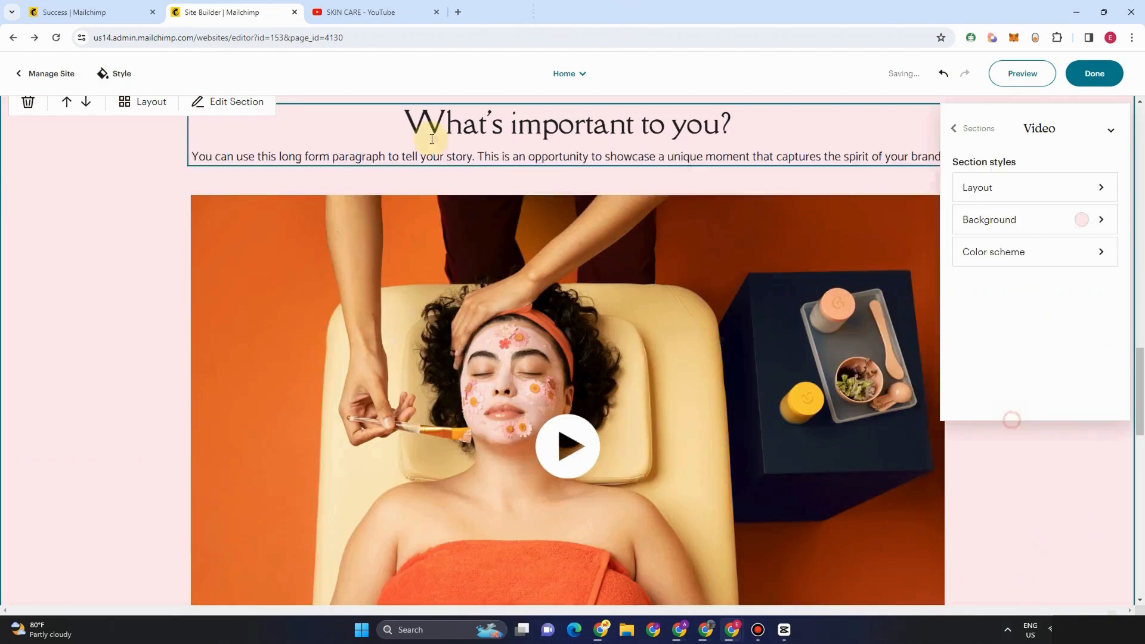
Set the new section's video URL to the copied YouTube link and save it.
left_click(542, 164)
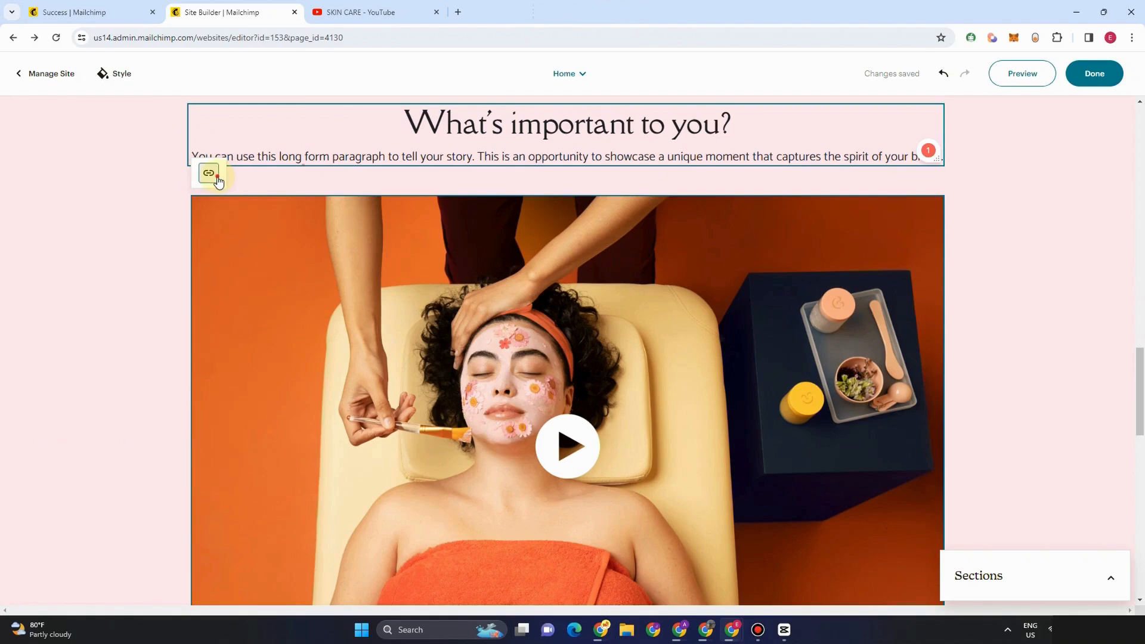
left_click(218, 181)
key("ctrl+v")
left_click(174, 274)
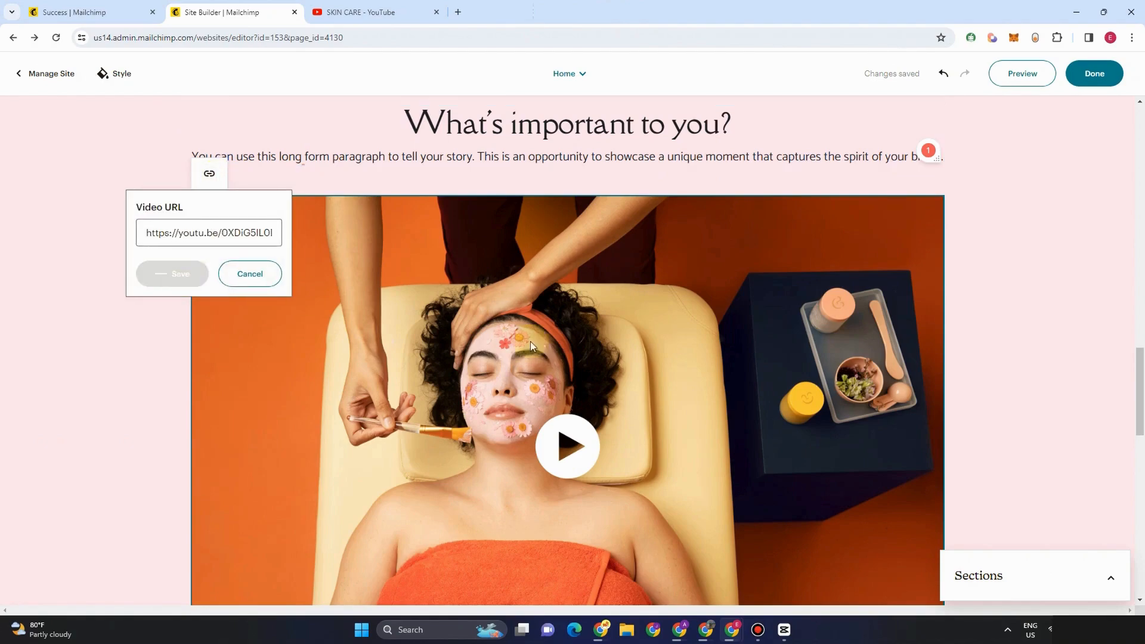
scroll(689, 363, "down", 5)
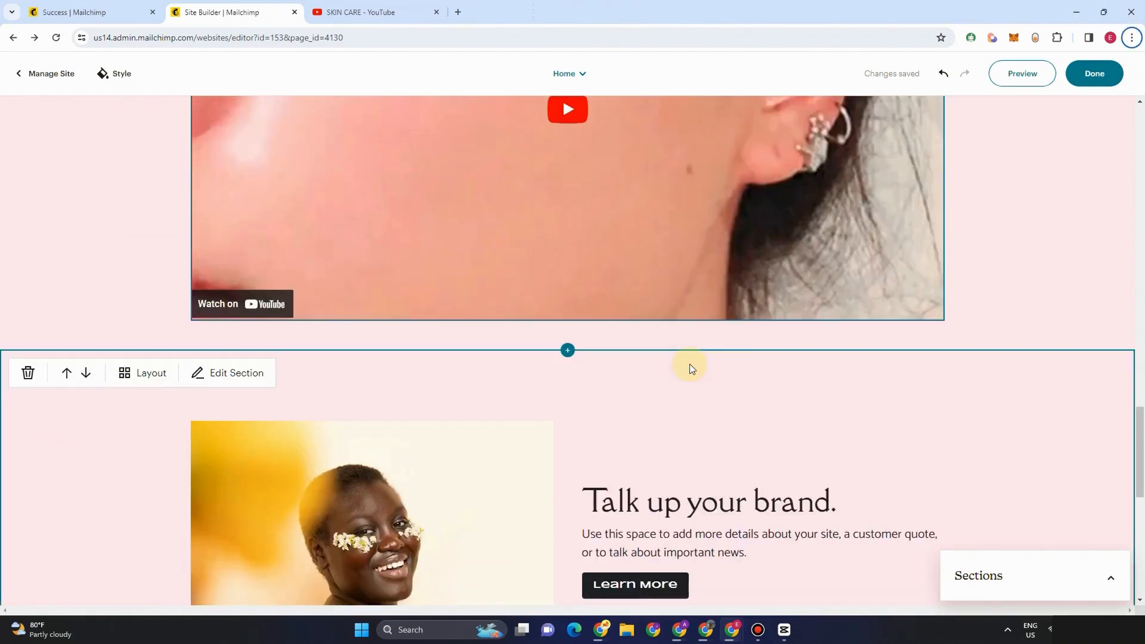
Finish editing the Home page and return to the site management overview, reopening the page briefly in between.
scroll(690, 364, "up", 20)
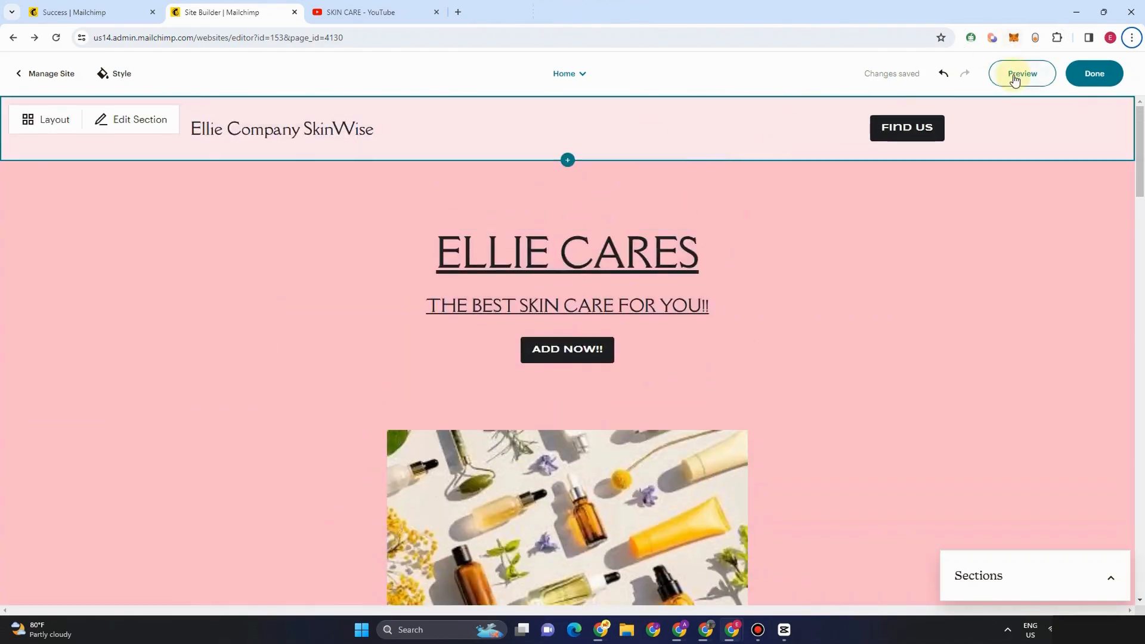
left_click(1100, 76)
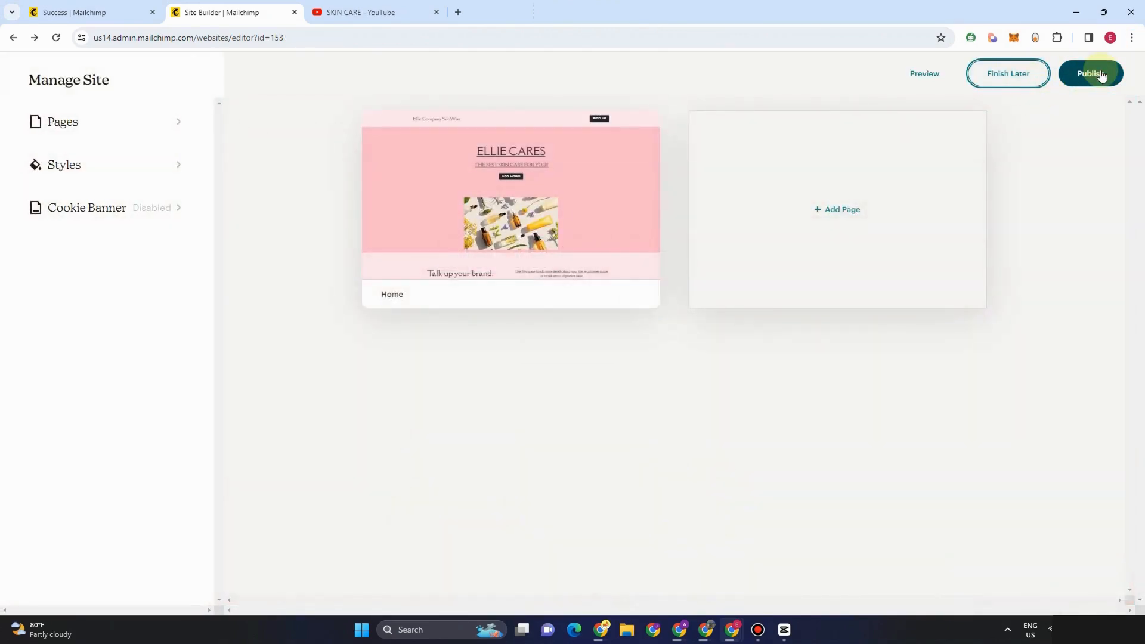
left_click(551, 195)
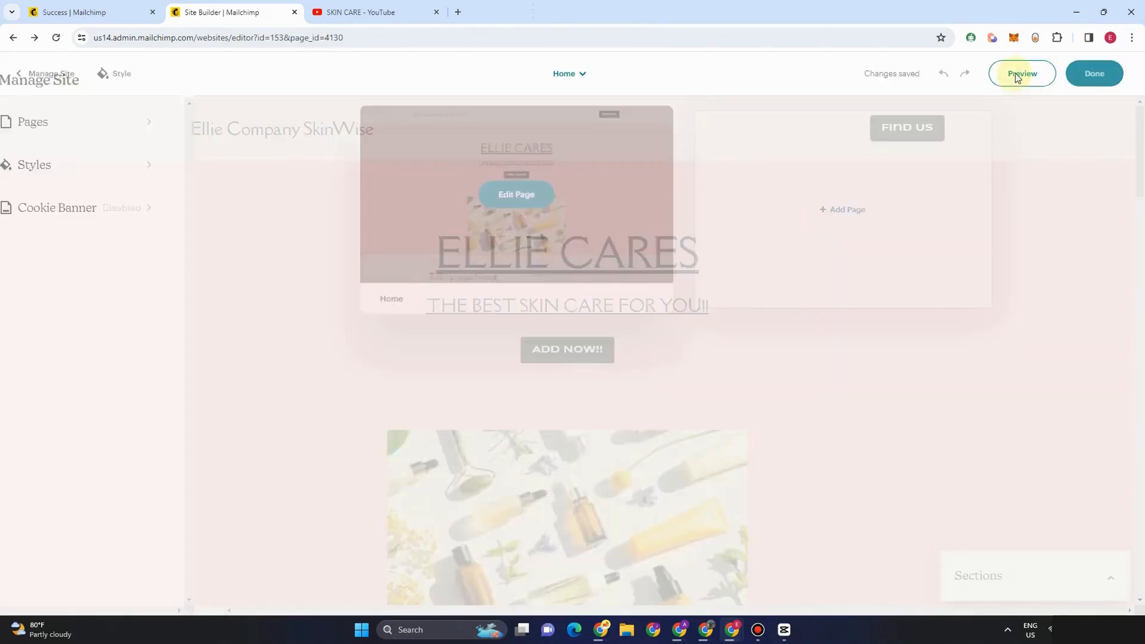
left_click(1095, 74)
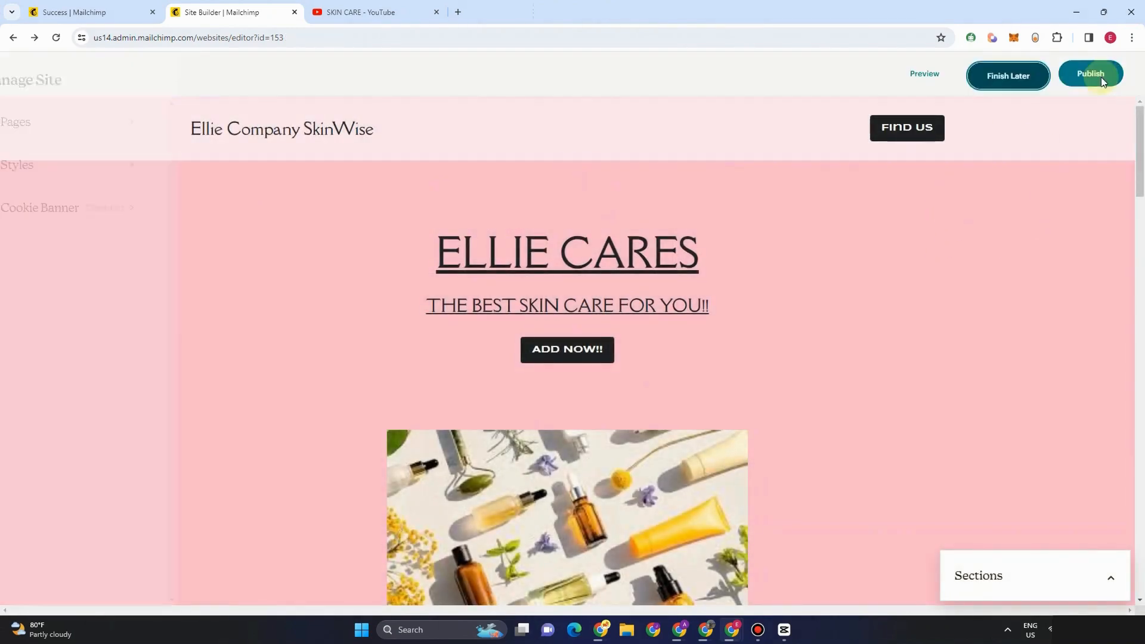